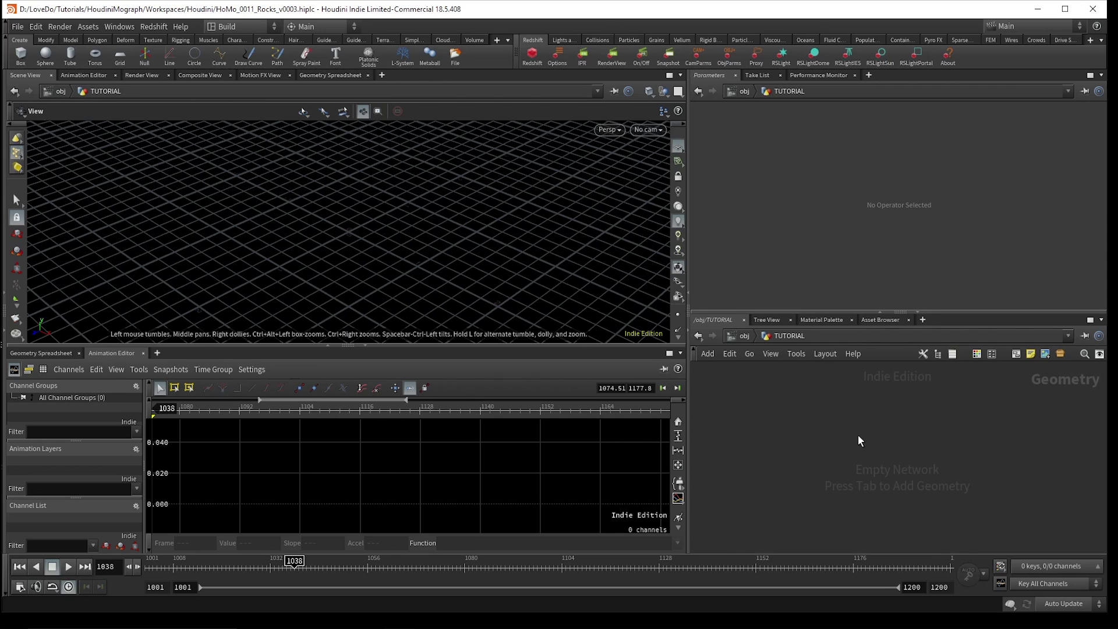
# Add a Box node (box1) to the network.
pyautogui.press('Tab')
pyautogui.write('box')
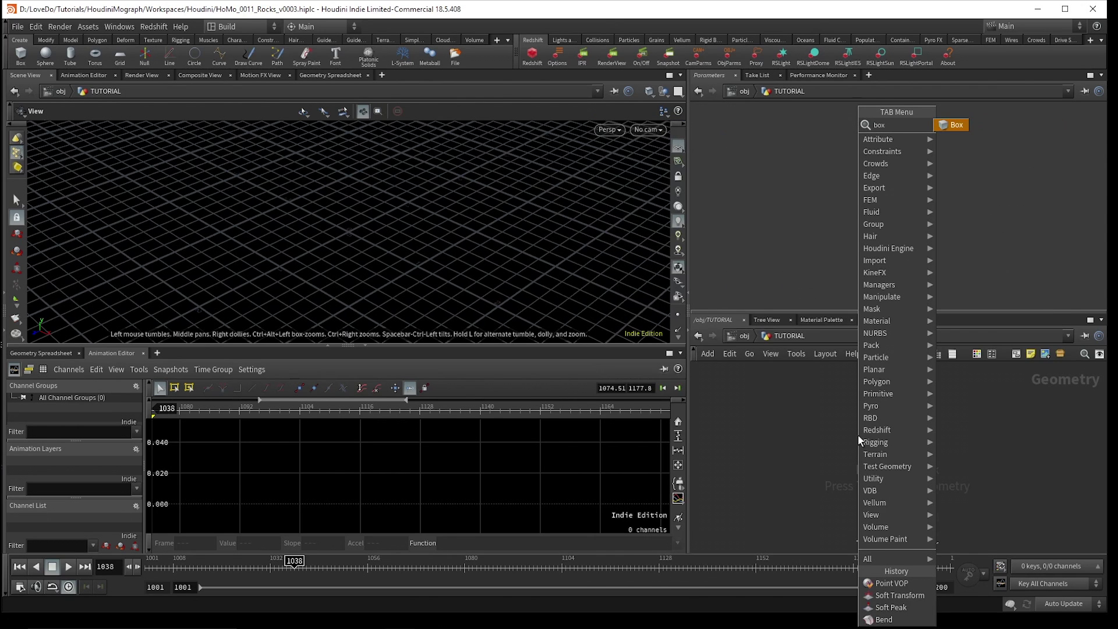
pyautogui.press('Return')
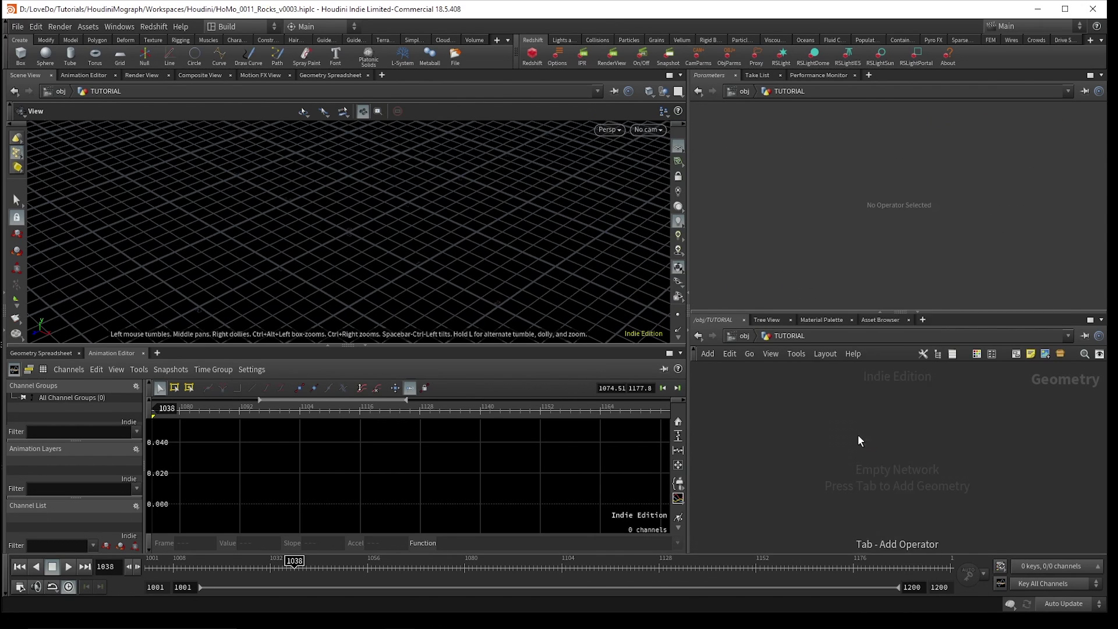
pyautogui.click(858, 439)
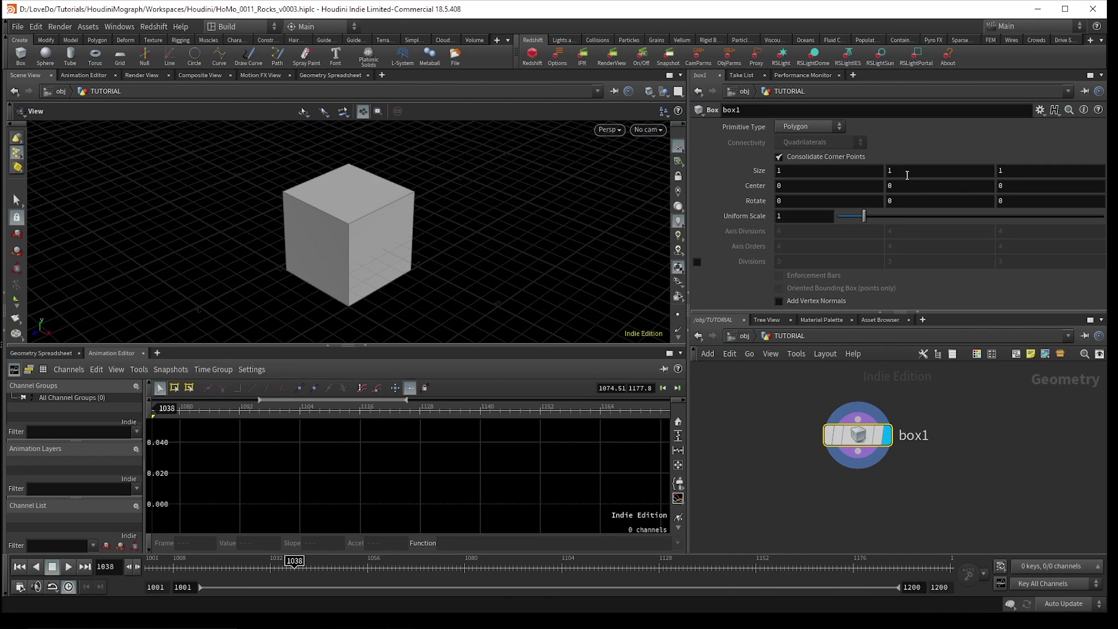
# Set the box's Center Y to a relative reference of Size Y divided by 2.
pyautogui.rightClick(907, 174)
pyautogui.click(927, 255)
pyautogui.rightClick(910, 188)
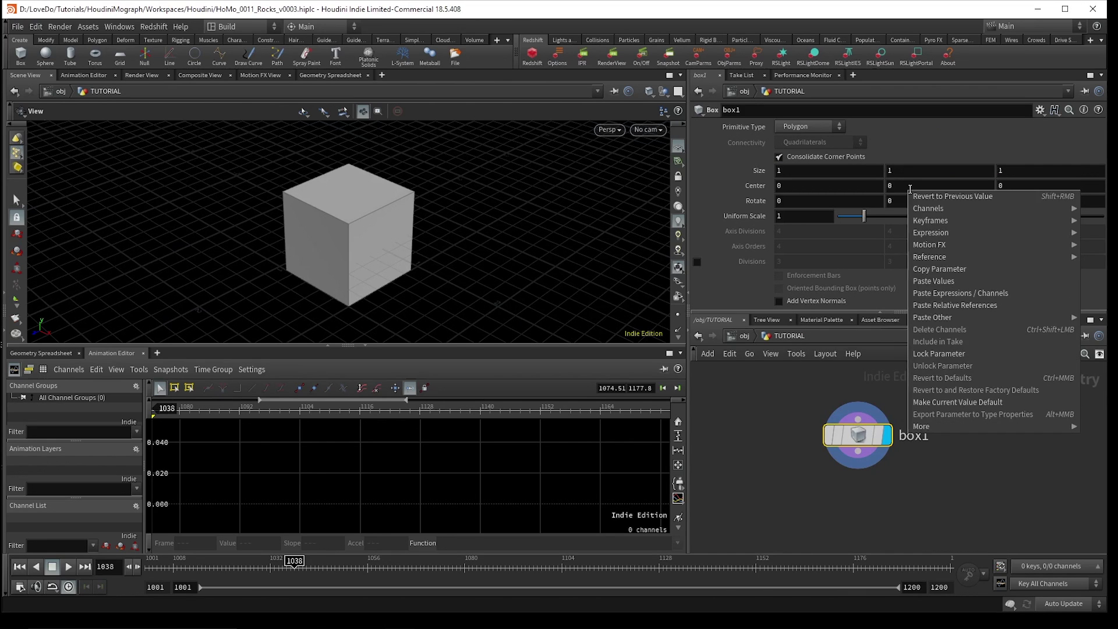
pyautogui.click(956, 305)
pyautogui.click(964, 186)
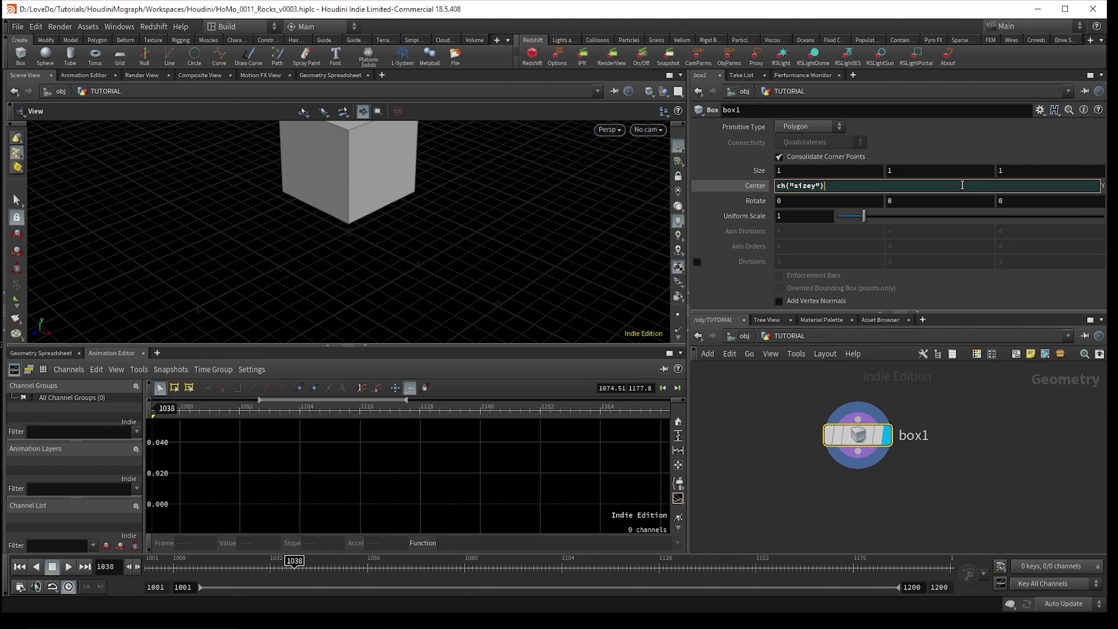
pyautogui.press('Return')
pyautogui.press('h')
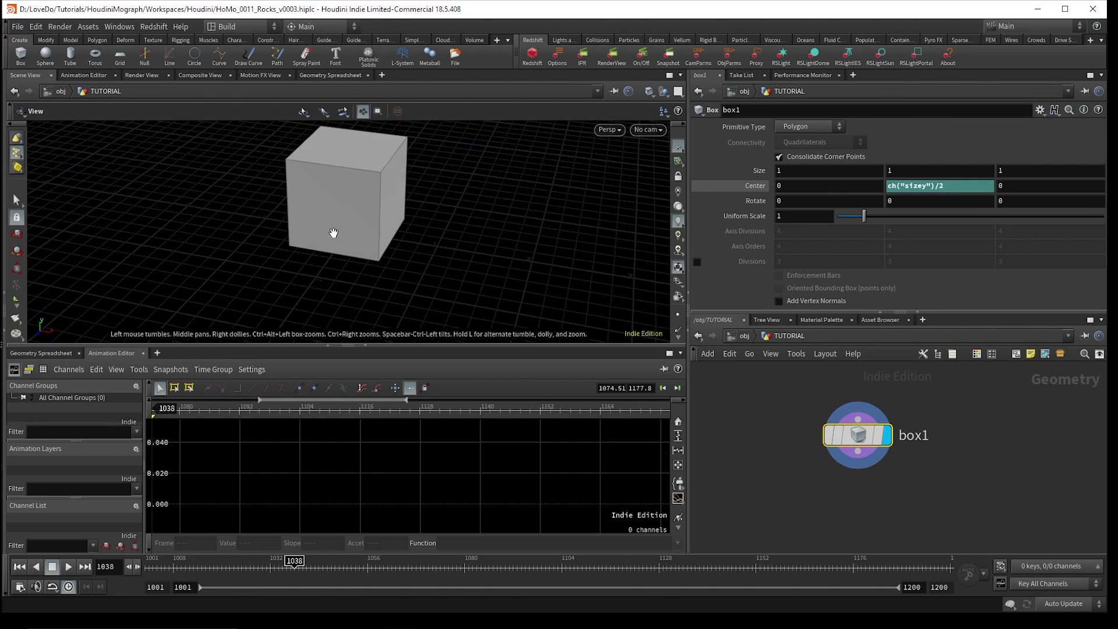
# Set the box's Size X to 5 and Size Z to 0.8, forming a long bar.
pyautogui.moveTo(814, 171); pyautogui.dragTo(873, 171, button='middle')
pyautogui.press('Return')
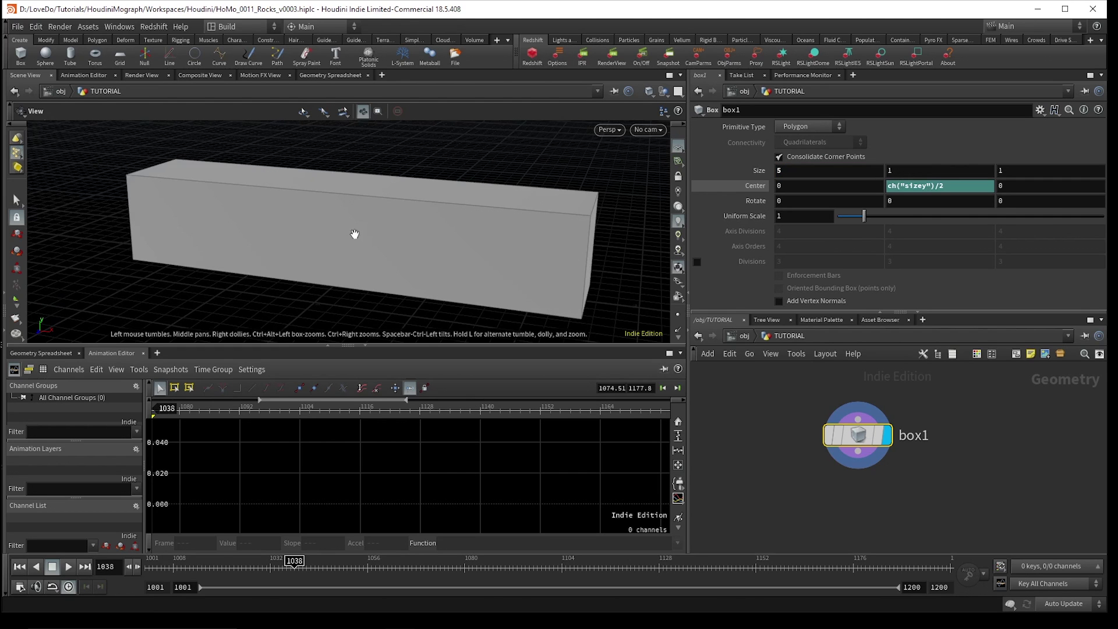
pyautogui.moveTo(354, 233); pyautogui.dragTo(442, 216)
pyautogui.moveTo(1048, 171); pyautogui.dragTo(1025, 187, button='middle')
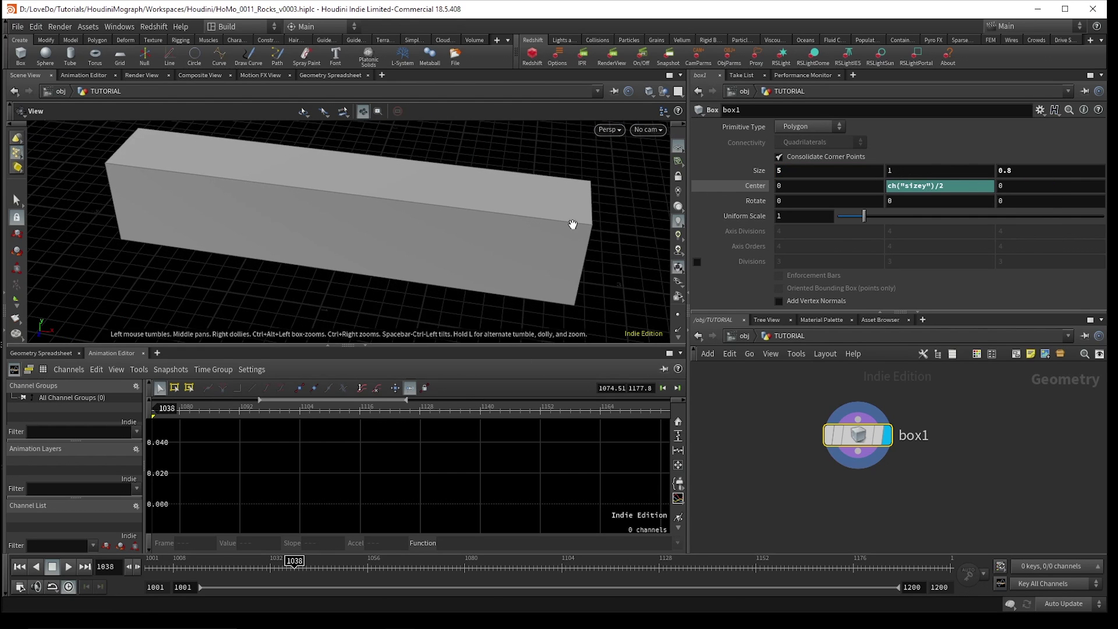
pyautogui.moveTo(572, 224); pyautogui.dragTo(489, 208, button='right')
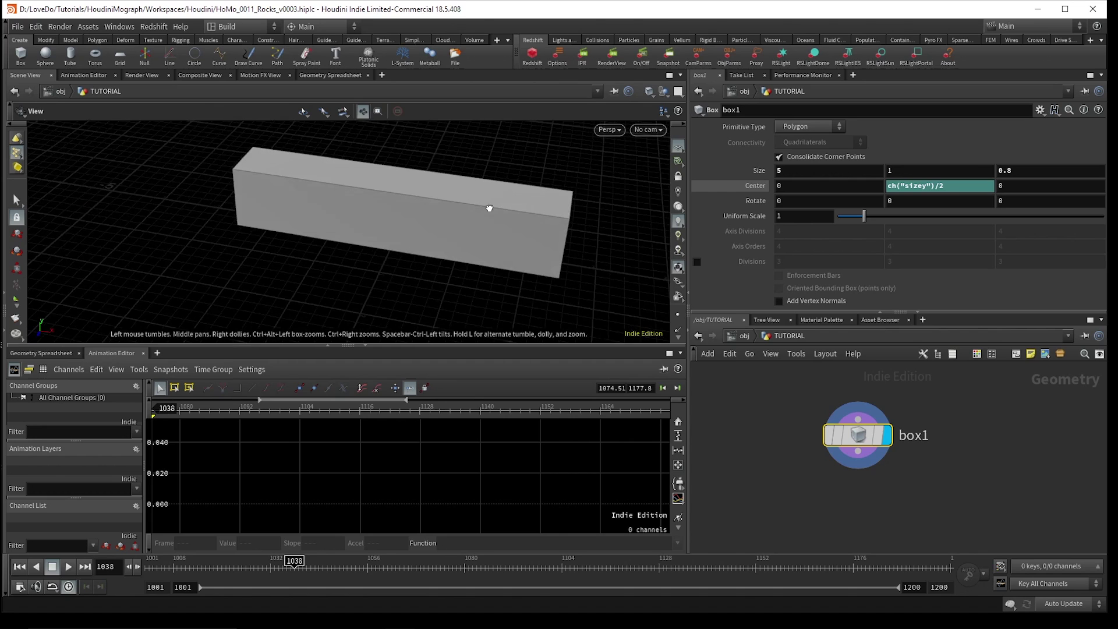
pyautogui.moveTo(489, 208); pyautogui.dragTo(467, 210, button='middle')
pyautogui.moveTo(469, 210); pyautogui.dragTo(539, 234)
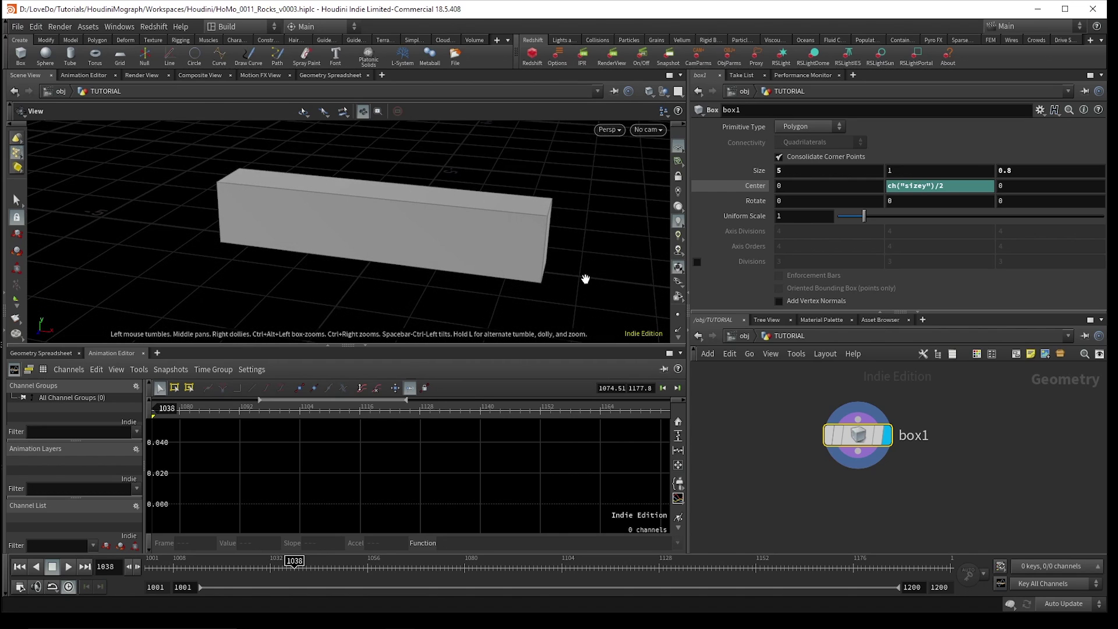
# Create voronoifracture1 below box1, wired to box1's output.
pyautogui.press('Tab')
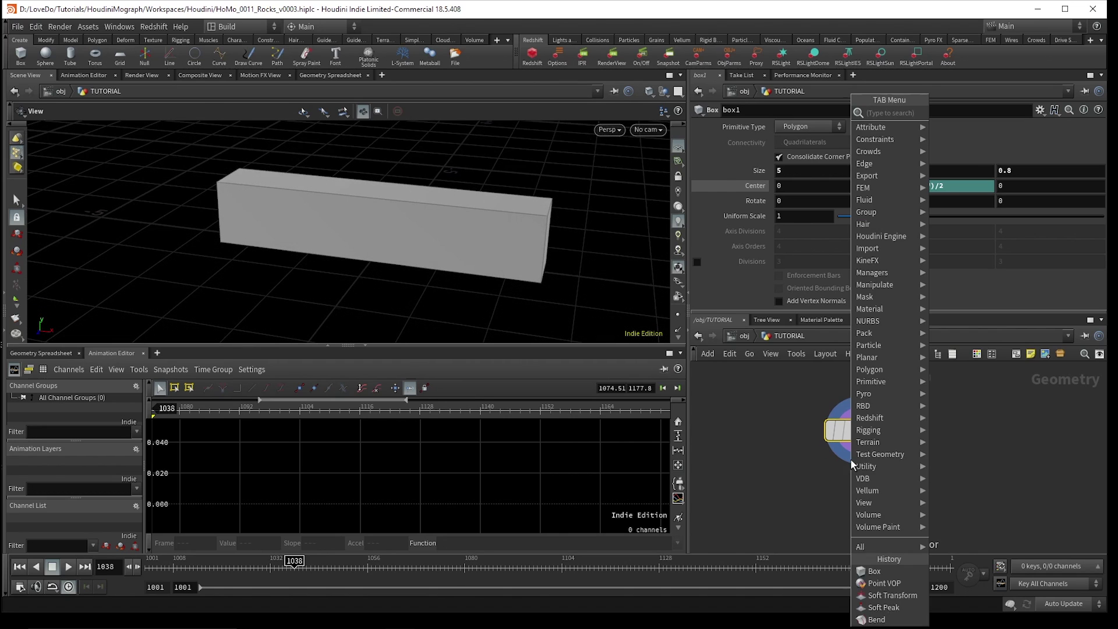
pyautogui.write('vor')
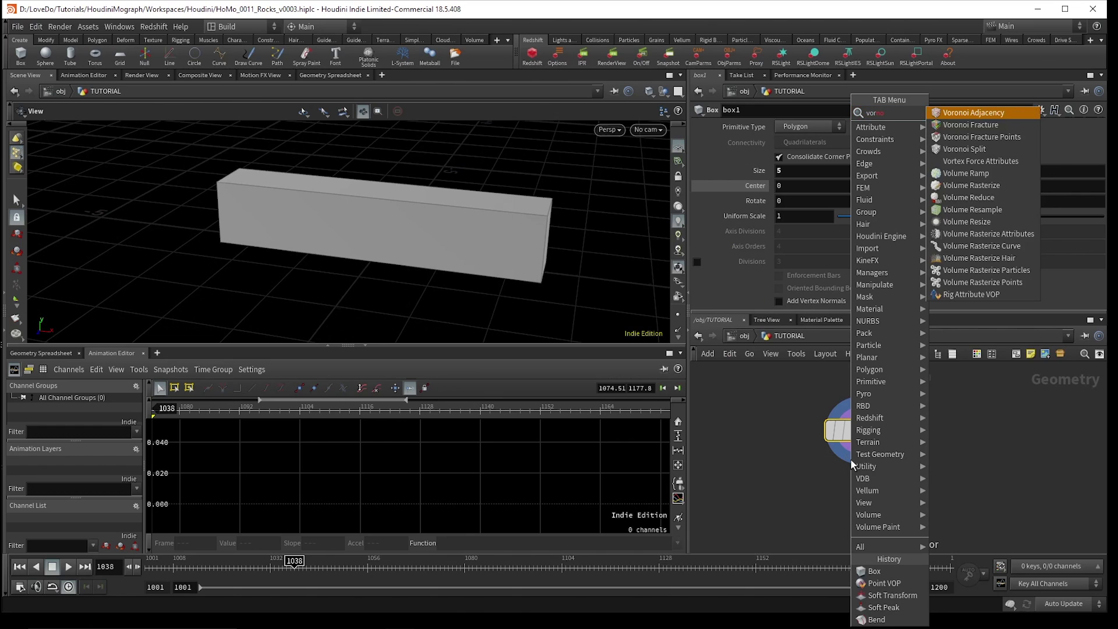
pyautogui.press('Down')
pyautogui.press('Return')
pyautogui.click(856, 498)
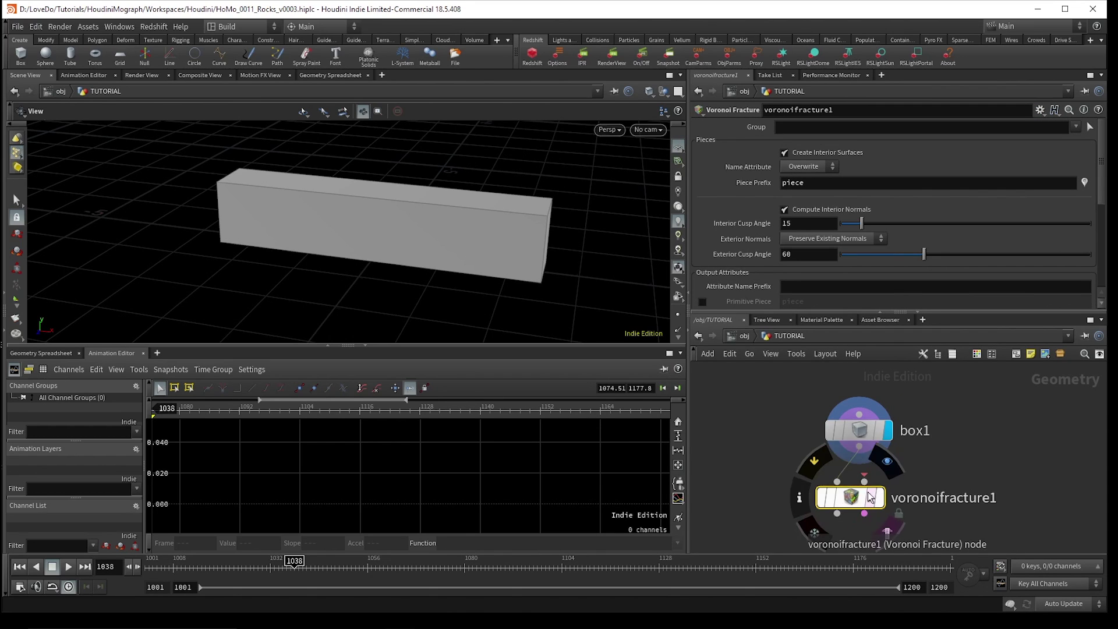
pyautogui.scroll(-2, 922, 466)
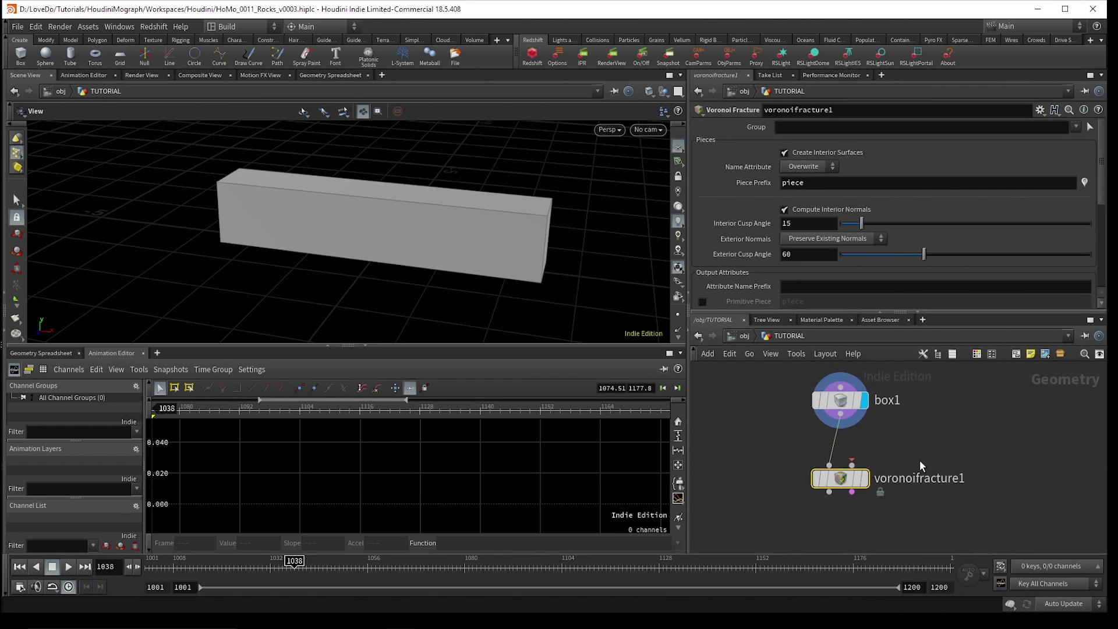
pyautogui.press('h')
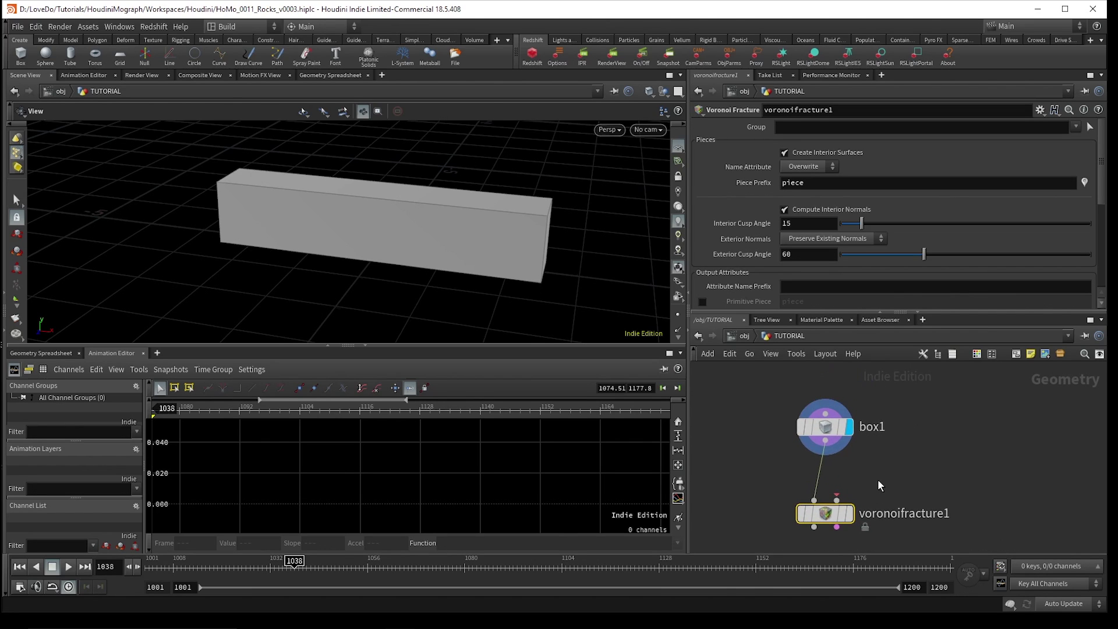
pyautogui.scroll(1, 880, 486)
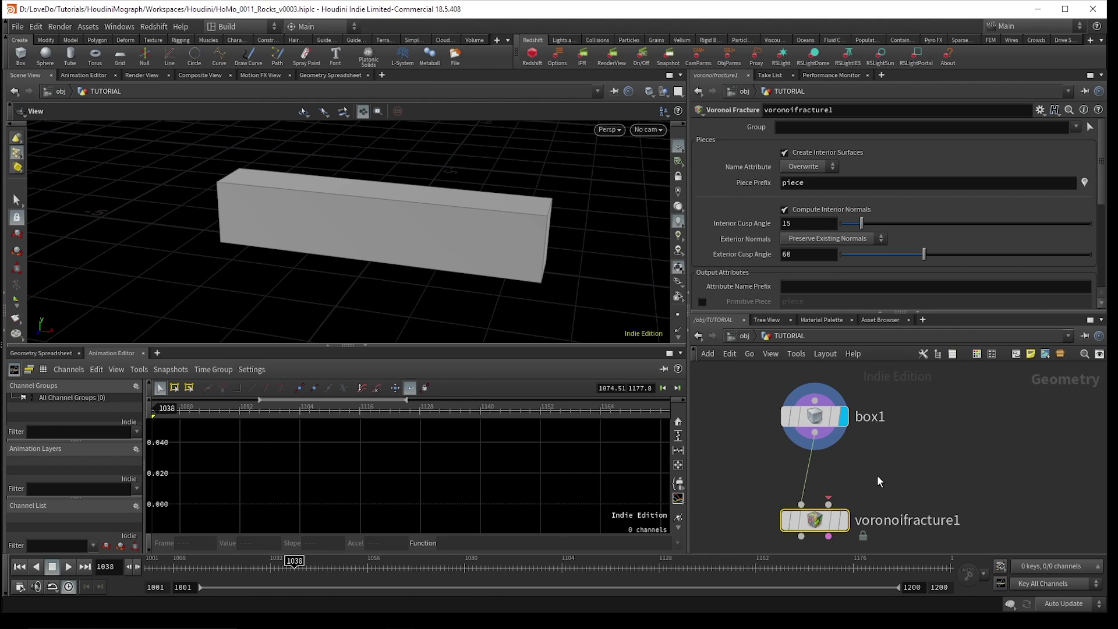
pyautogui.scroll(1, 868, 466)
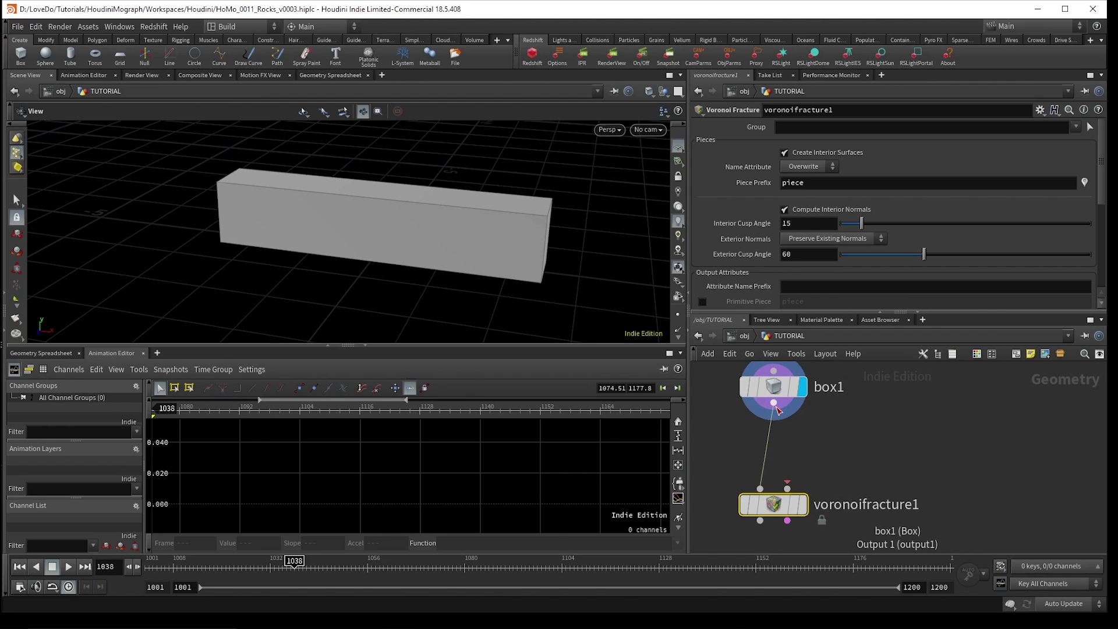
pyautogui.scroll(-1, 818, 446)
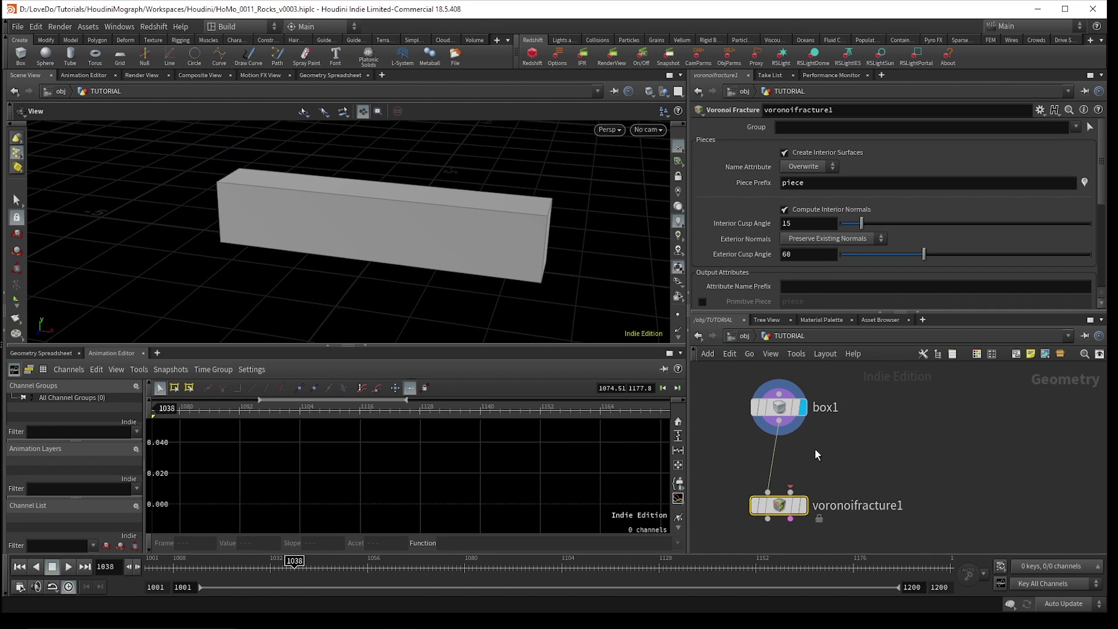
# Add a Points from Volume node fed by box1 with Point Separation 0.28.
pyautogui.moveTo(683, 446); pyautogui.dragTo(659, 446)
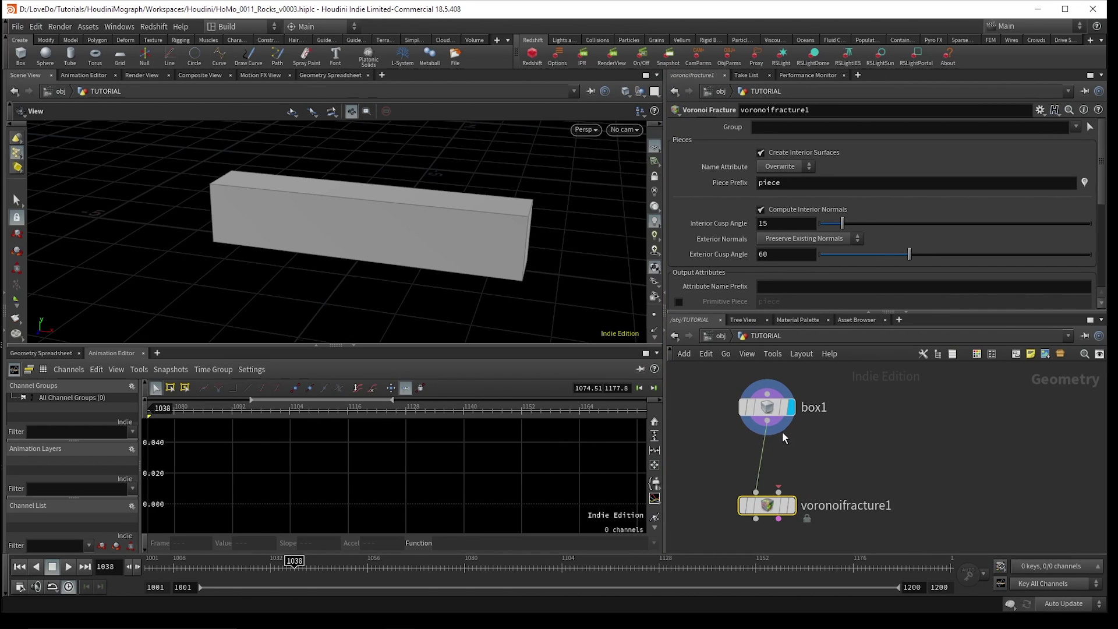
pyautogui.click(769, 423)
pyautogui.click(841, 426)
pyautogui.write('poi')
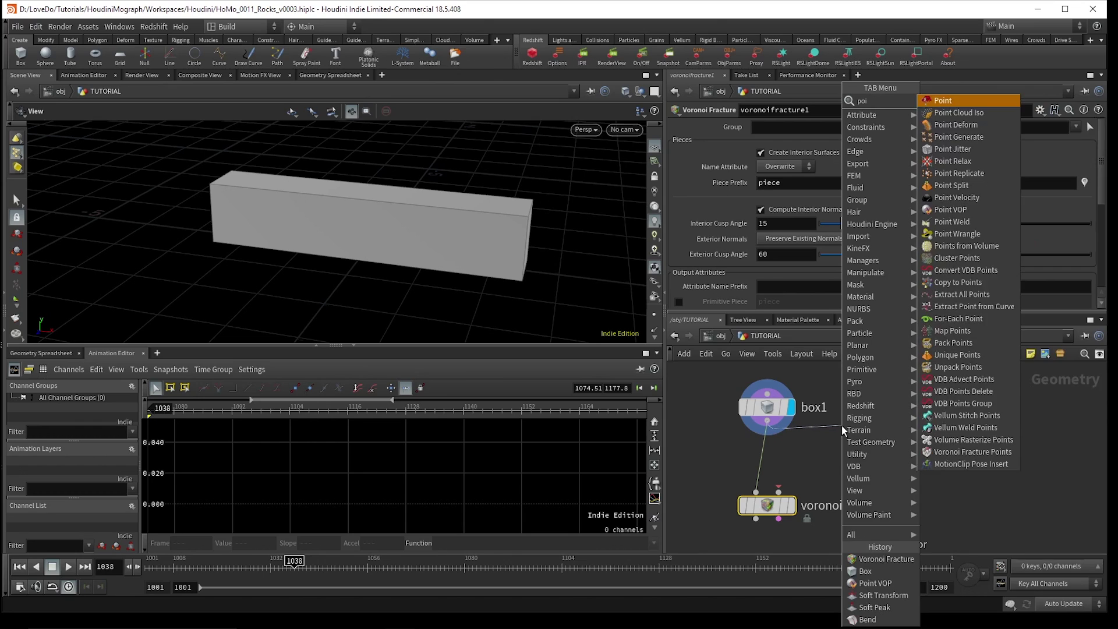
pyautogui.write('ntvol')
pyautogui.press('Return')
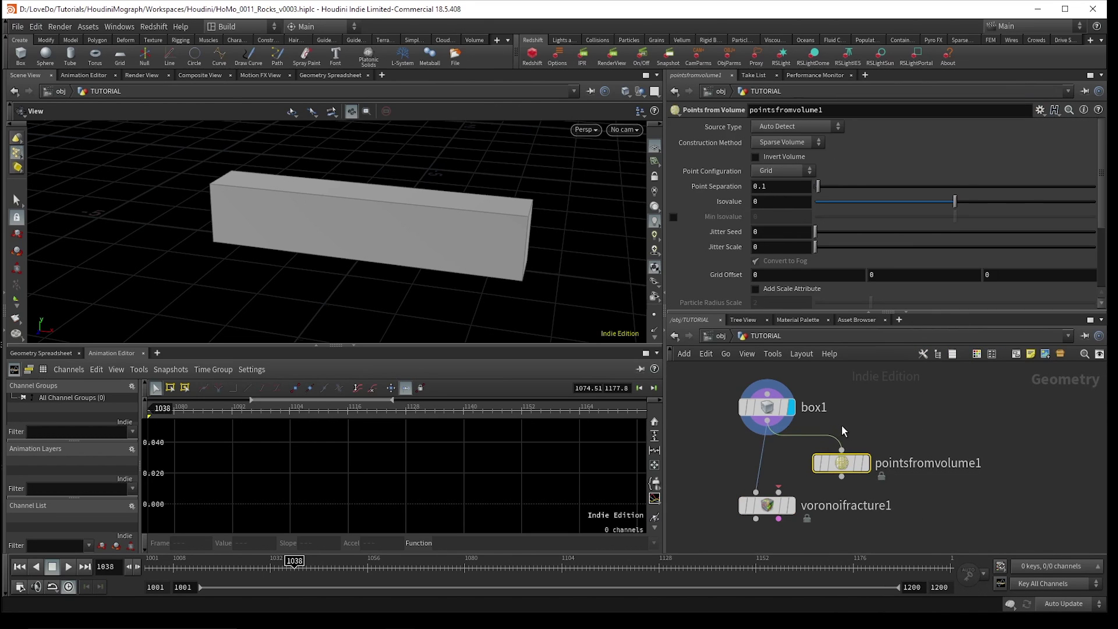
pyautogui.click(841, 466)
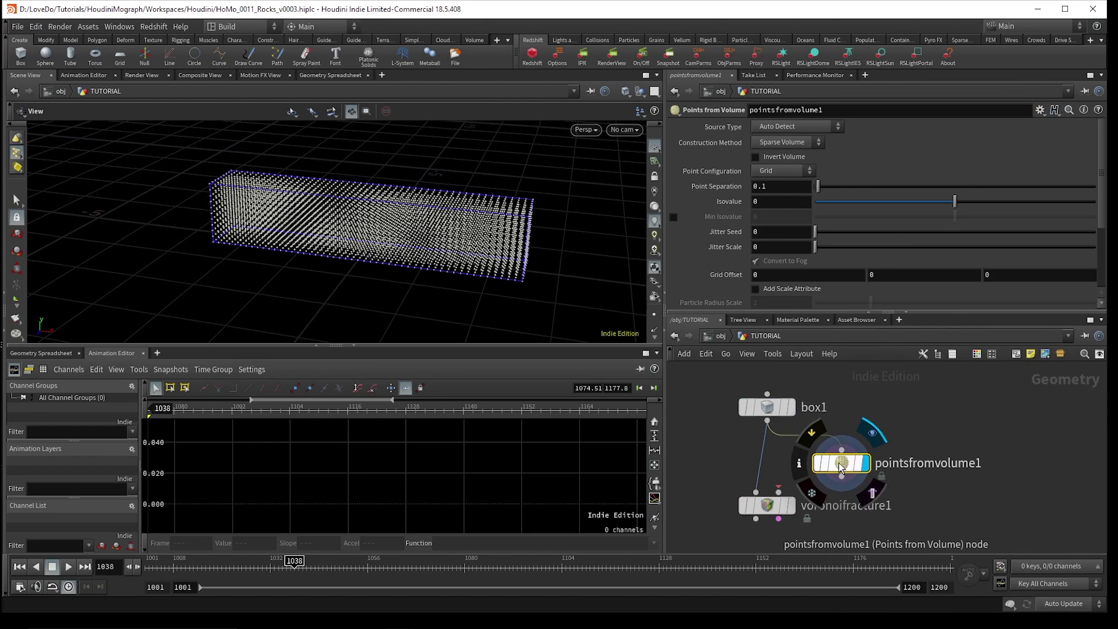
pyautogui.moveTo(452, 252); pyautogui.dragTo(431, 271)
pyautogui.moveTo(427, 230); pyautogui.dragTo(553, 207, button='right')
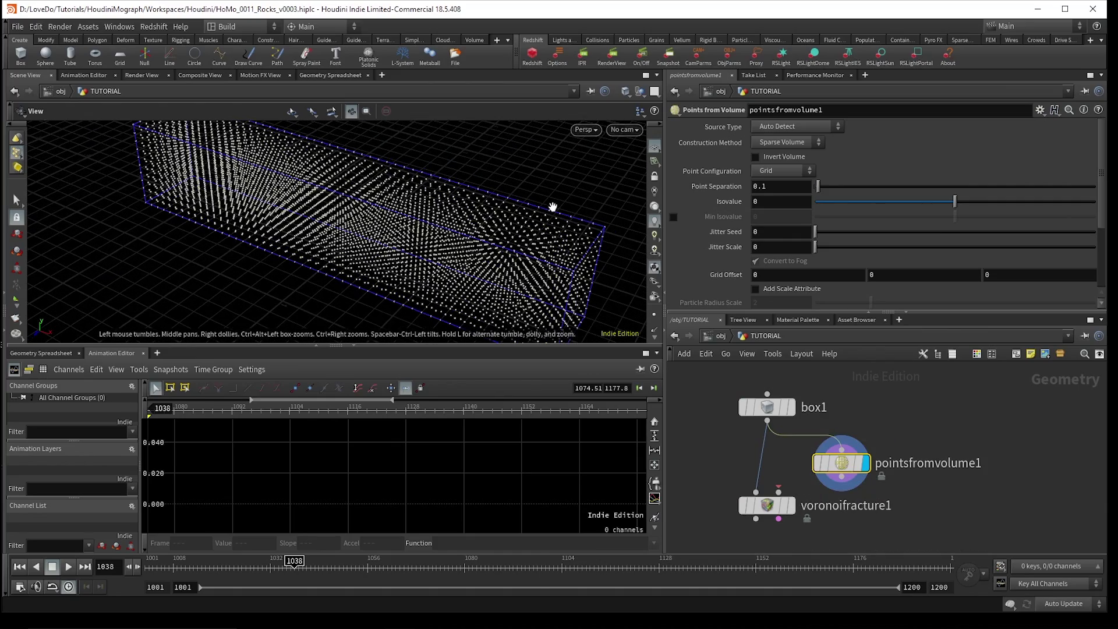
pyautogui.moveTo(525, 223); pyautogui.dragTo(498, 239)
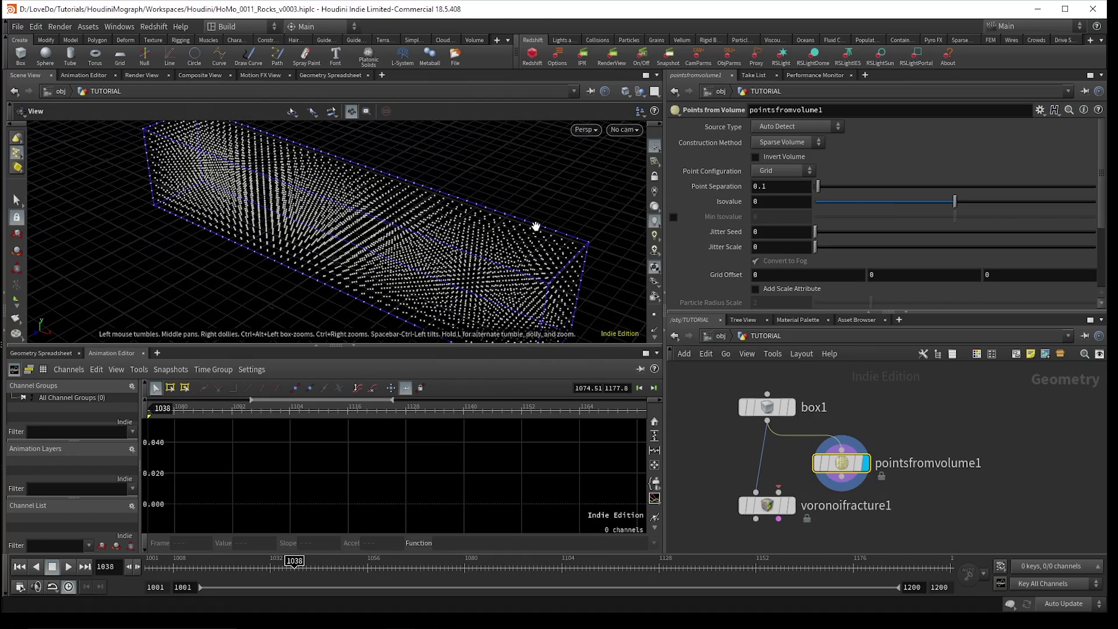
pyautogui.moveTo(822, 192); pyautogui.dragTo(823, 193)
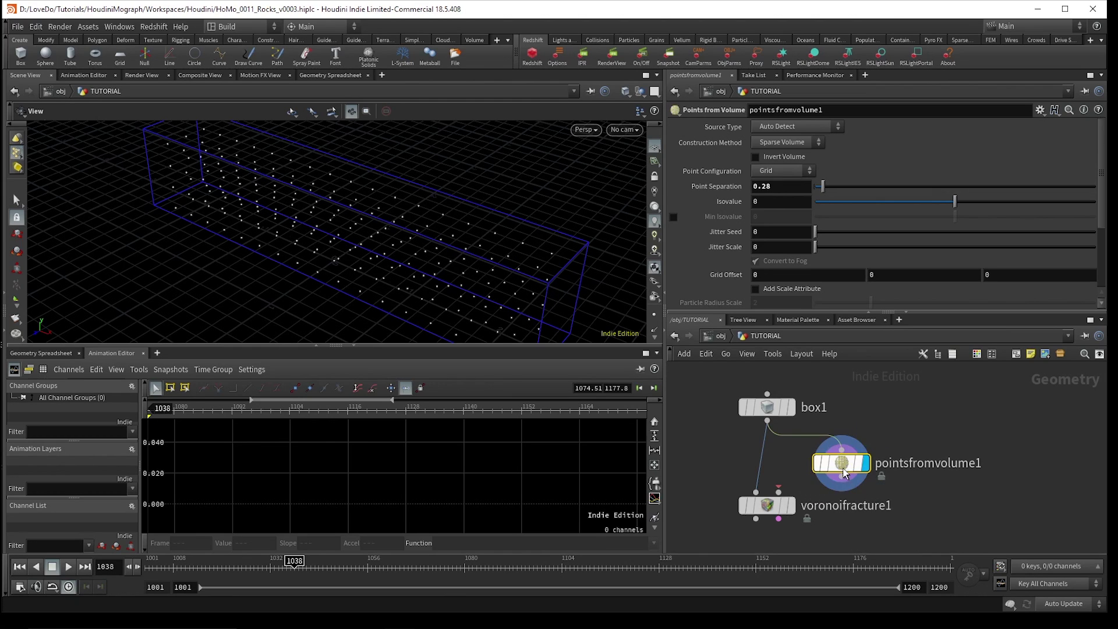
# Feed pointsfromvolume1 into voronoifracture1's second input and set Jitter Scale to 0.84.
pyautogui.click(779, 491)
pyautogui.click(842, 476)
pyautogui.click(791, 505)
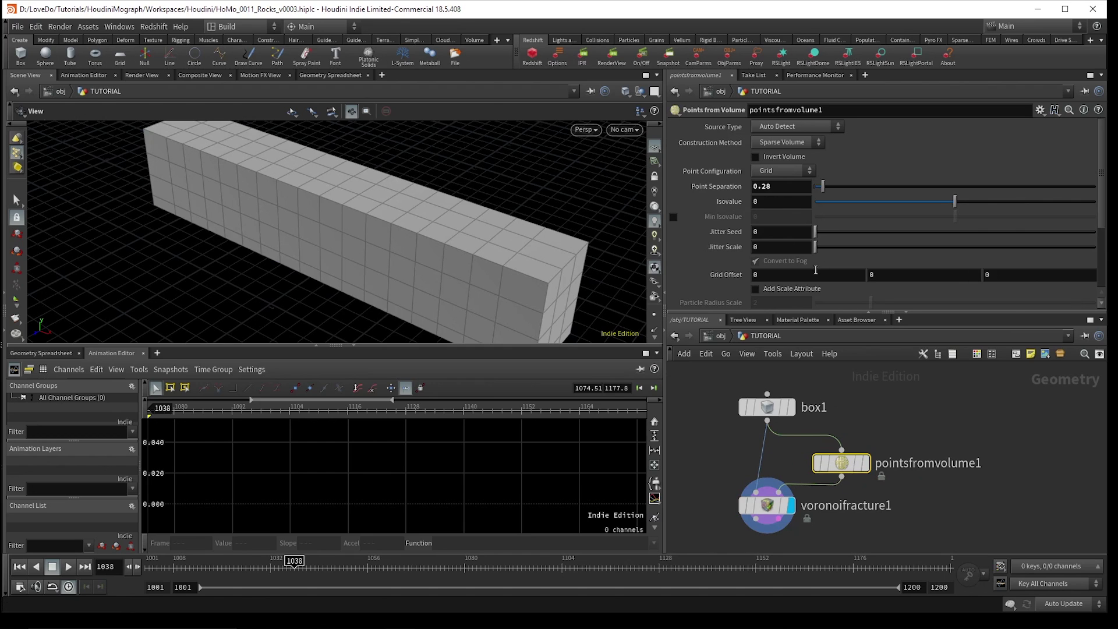
pyautogui.moveTo(839, 248); pyautogui.dragTo(864, 252)
pyautogui.keyDown('alt'); pyautogui.moveTo(443, 233); pyautogui.dragTo(373, 210); pyautogui.keyUp('alt')
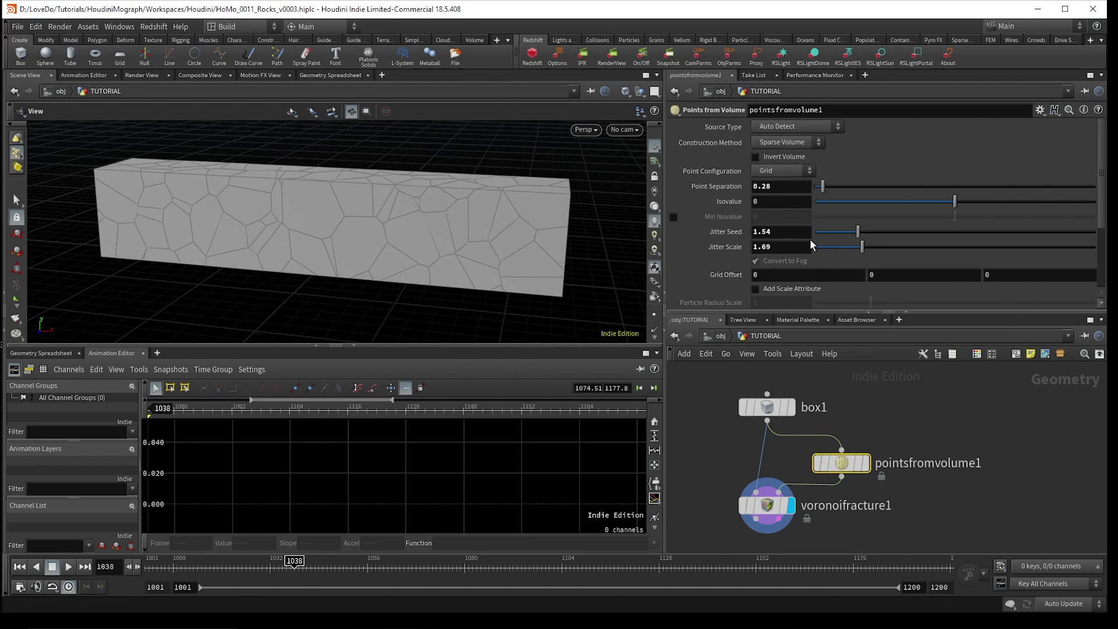
pyautogui.moveTo(863, 247); pyautogui.dragTo(839, 251)
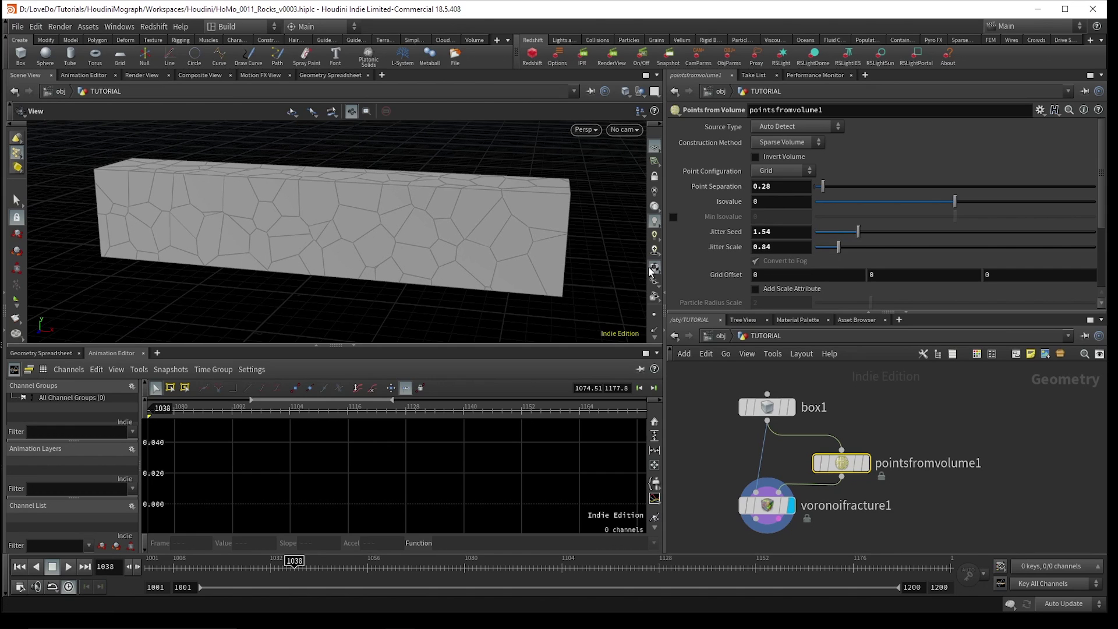
pyautogui.moveTo(524, 262); pyautogui.dragTo(434, 266, button='middle')
# Insert transform1 between box1 and the fracture with Scale X 0.6, and copy its scale.
pyautogui.press('Tab')
pyautogui.write('t')
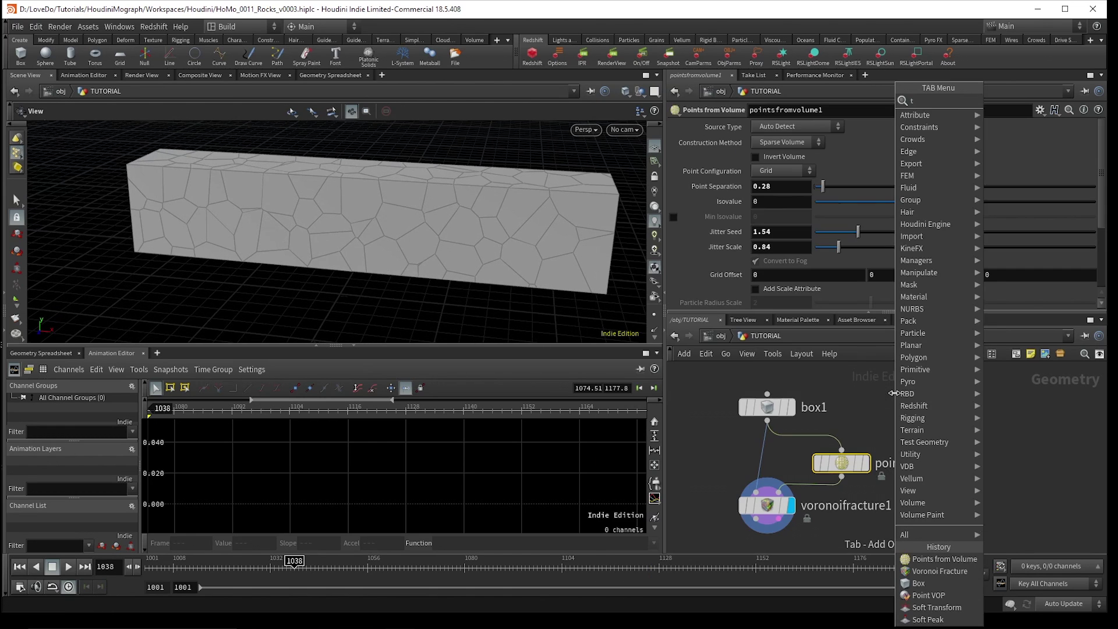
pyautogui.write('rans')
pyautogui.press('Return')
pyautogui.click(854, 421)
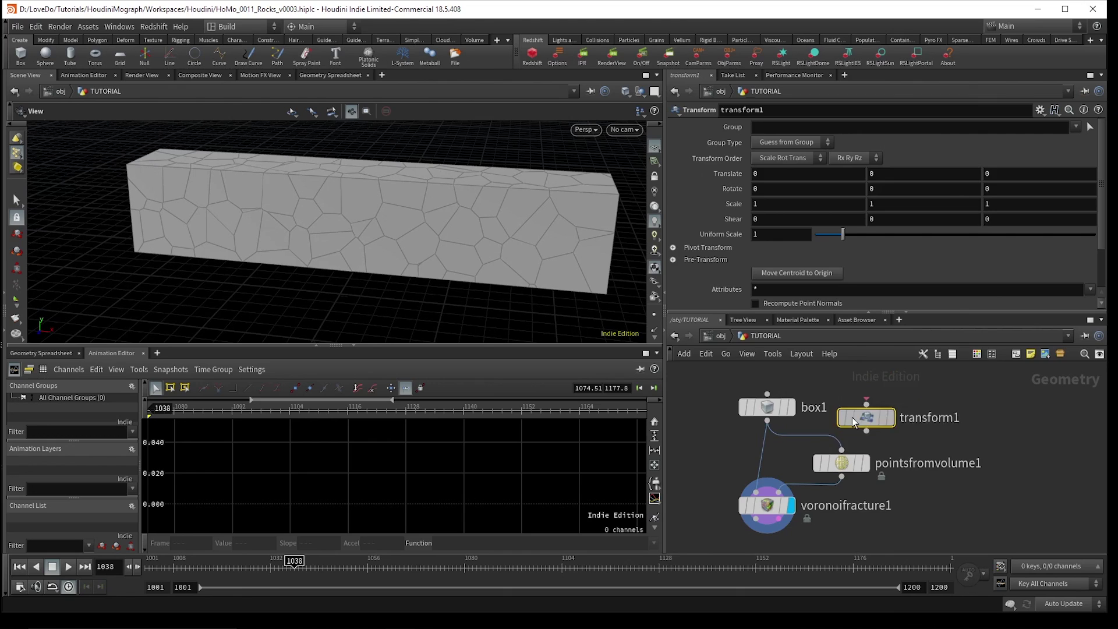
pyautogui.moveTo(854, 422); pyautogui.dragTo(737, 446)
pyautogui.moveTo(819, 415); pyautogui.dragTo(734, 444)
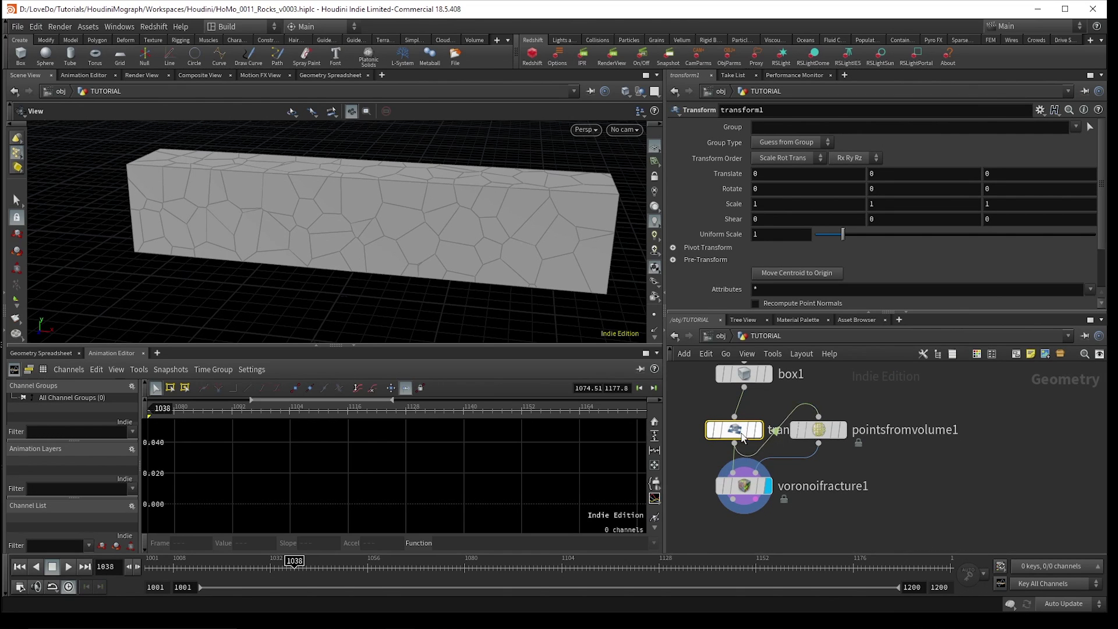
pyautogui.moveTo(812, 203); pyautogui.dragTo(815, 206, button='middle')
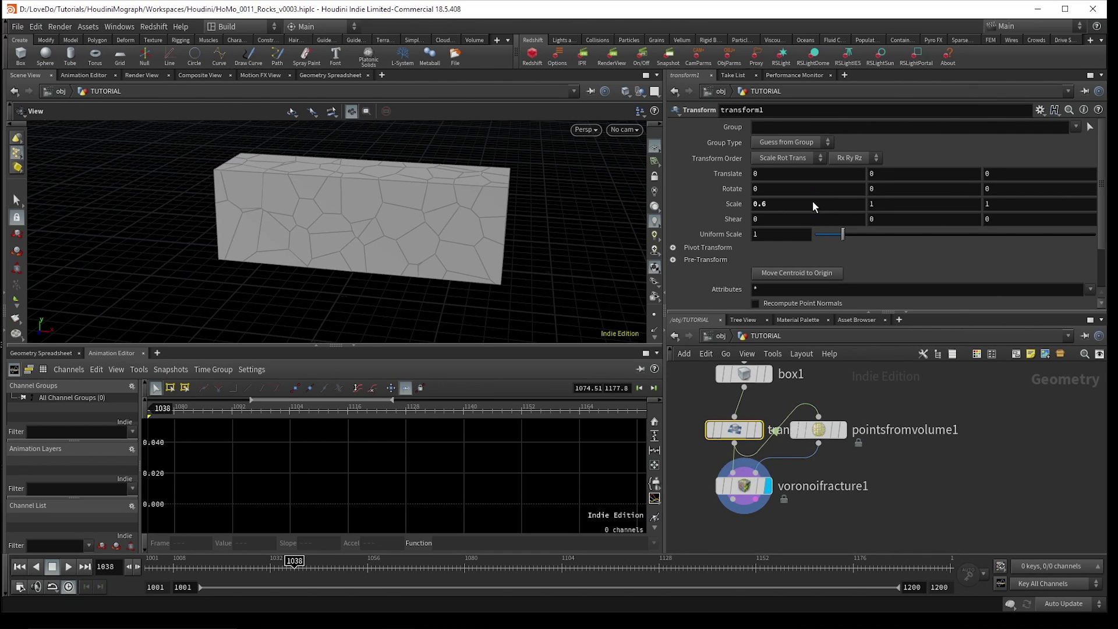
pyautogui.rightClick(776, 211)
pyautogui.click(815, 290)
# Add transform2 after the fracture with Scale X set to 1/ch("../transform1/sx").
pyautogui.moveTo(860, 493); pyautogui.dragTo(856, 448, button='middle')
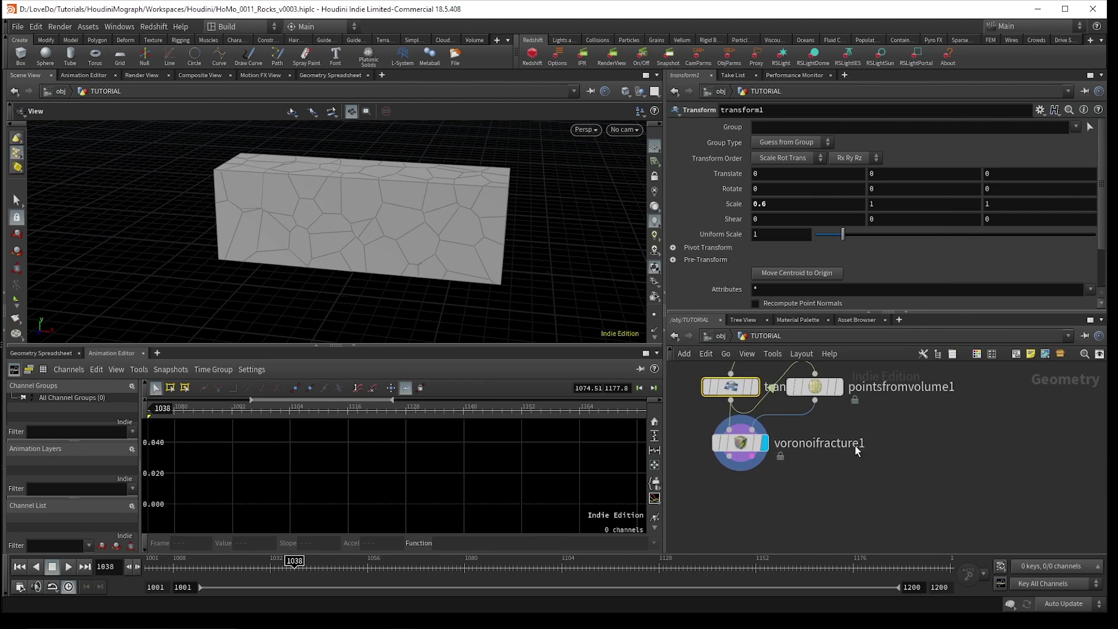
pyautogui.keyDown('alt'); pyautogui.moveTo(732, 387); pyautogui.dragTo(751, 501); pyautogui.keyUp('alt')
pyautogui.click(740, 460)
pyautogui.click(751, 489)
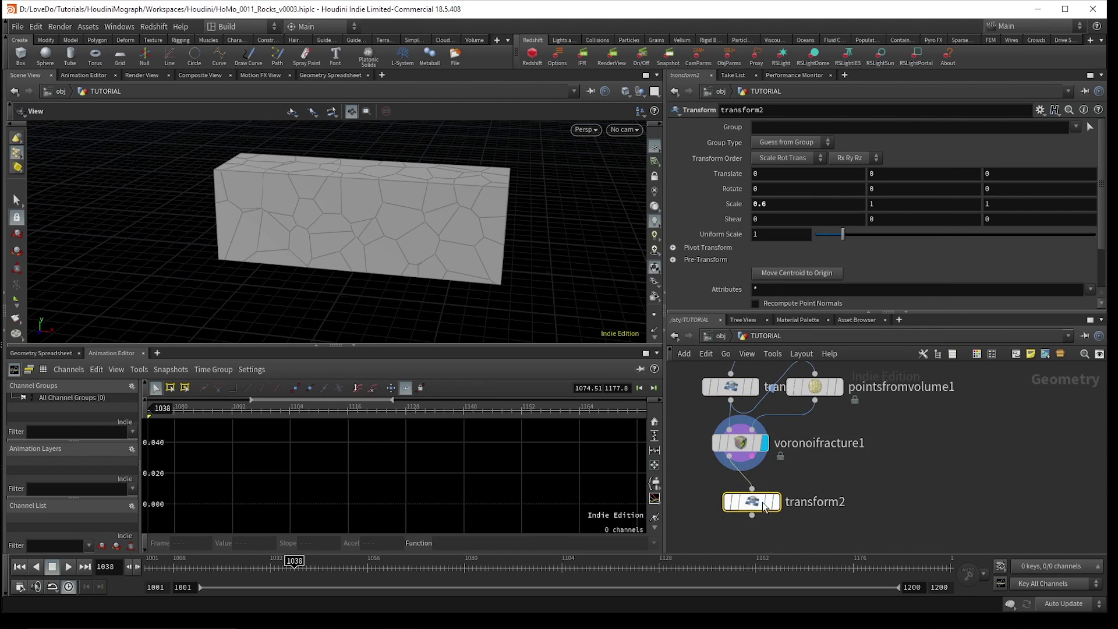
pyautogui.click(777, 502)
pyautogui.rightClick(786, 209)
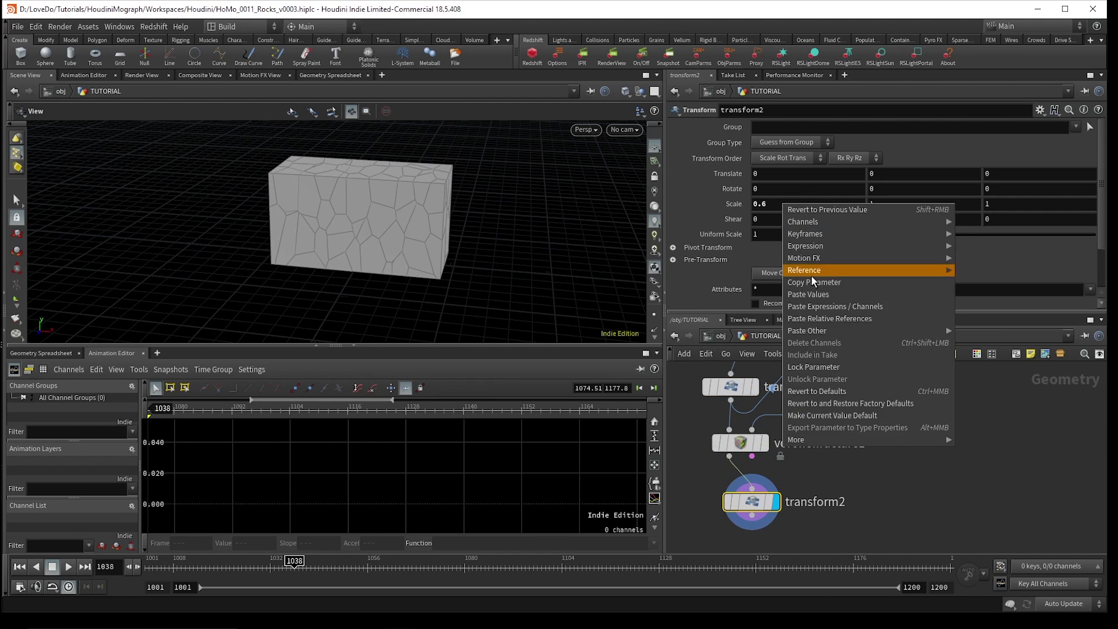
pyautogui.click(815, 315)
pyautogui.click(752, 204)
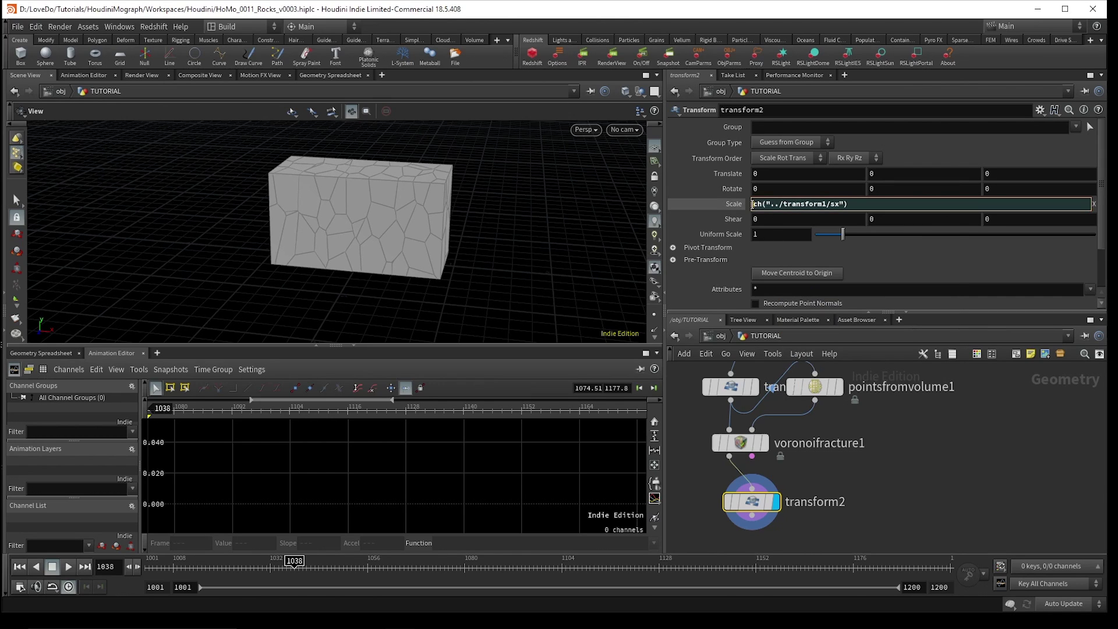
pyautogui.write('1/')
pyautogui.press('Return')
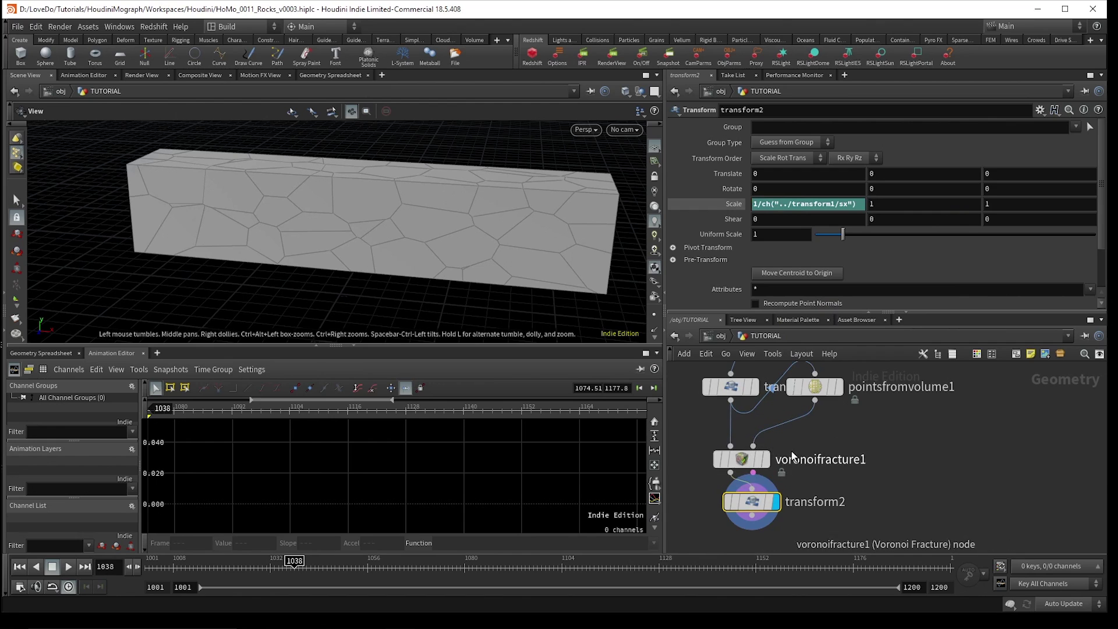
pyautogui.press('l')
pyautogui.moveTo(824, 369); pyautogui.dragTo(821, 393)
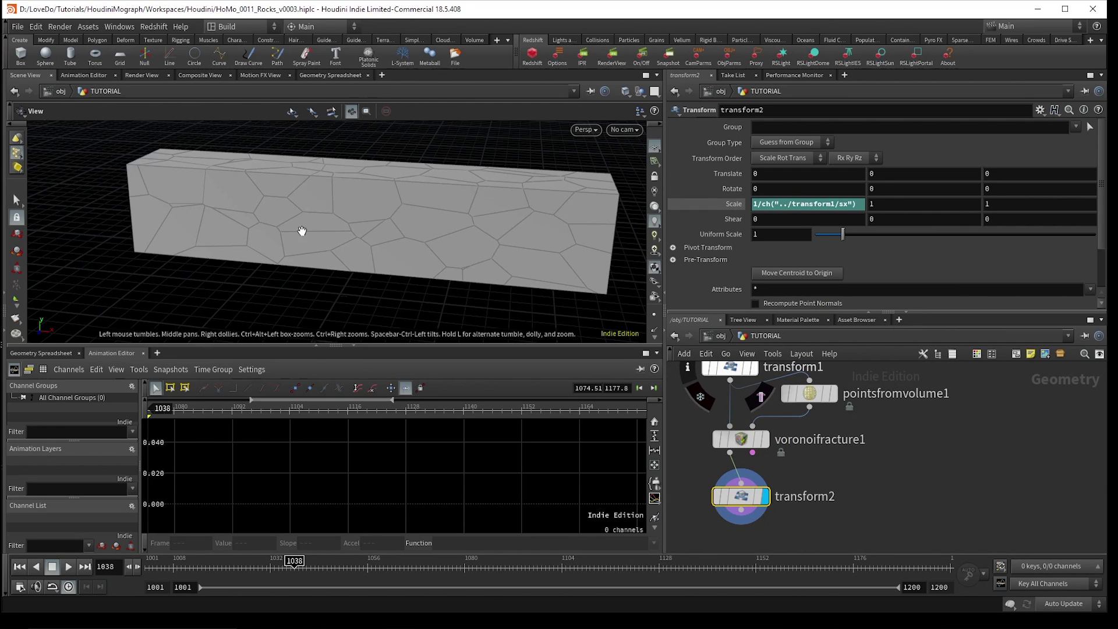
pyautogui.moveTo(302, 233); pyautogui.dragTo(299, 248)
# Reduce pointsfromvolume1's Point Separation from 0.28 to 0.22.
pyautogui.click(835, 399)
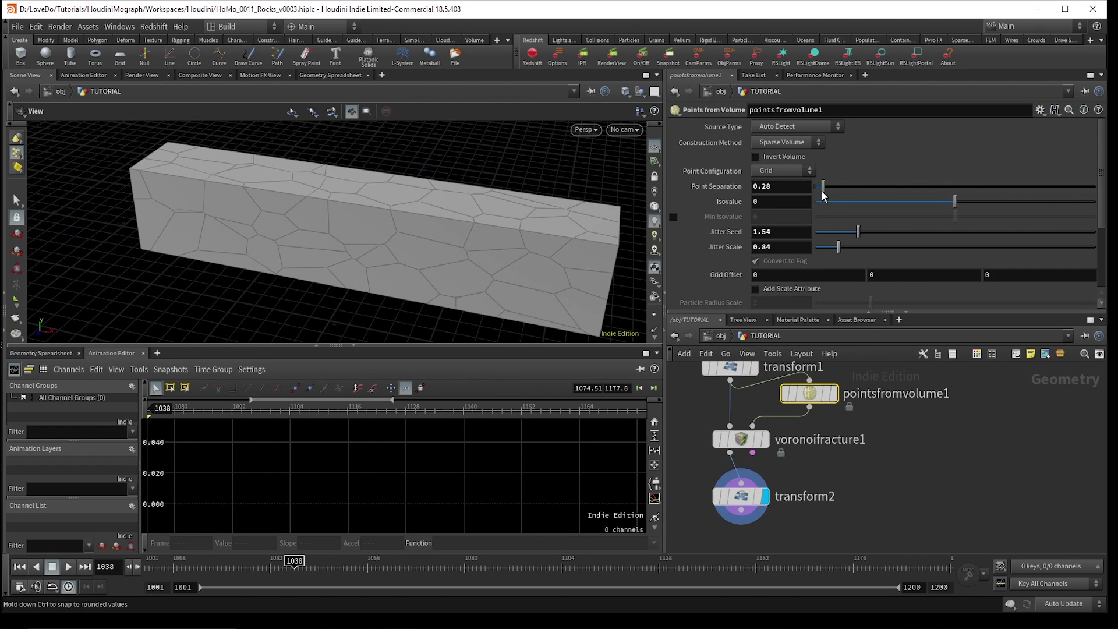
pyautogui.moveTo(329, 260); pyautogui.dragTo(378, 257)
pyautogui.scroll(-2, 728, 442)
# Search for a 'foreac' node from transform2's output.
pyautogui.click(758, 479)
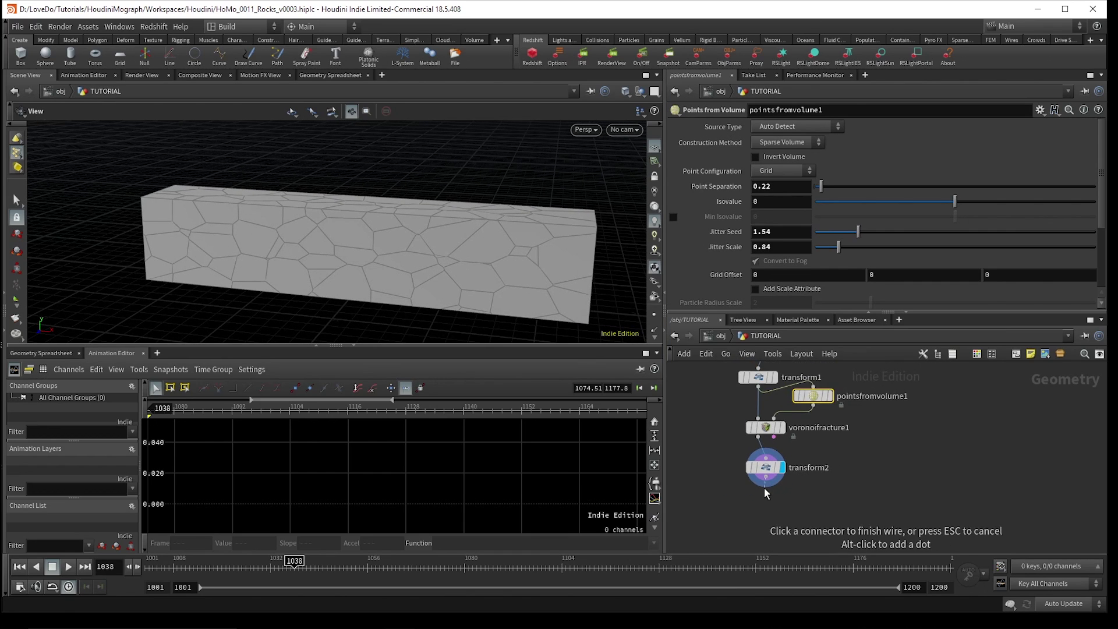
pyautogui.press('Tab')
pyautogui.write('forea')
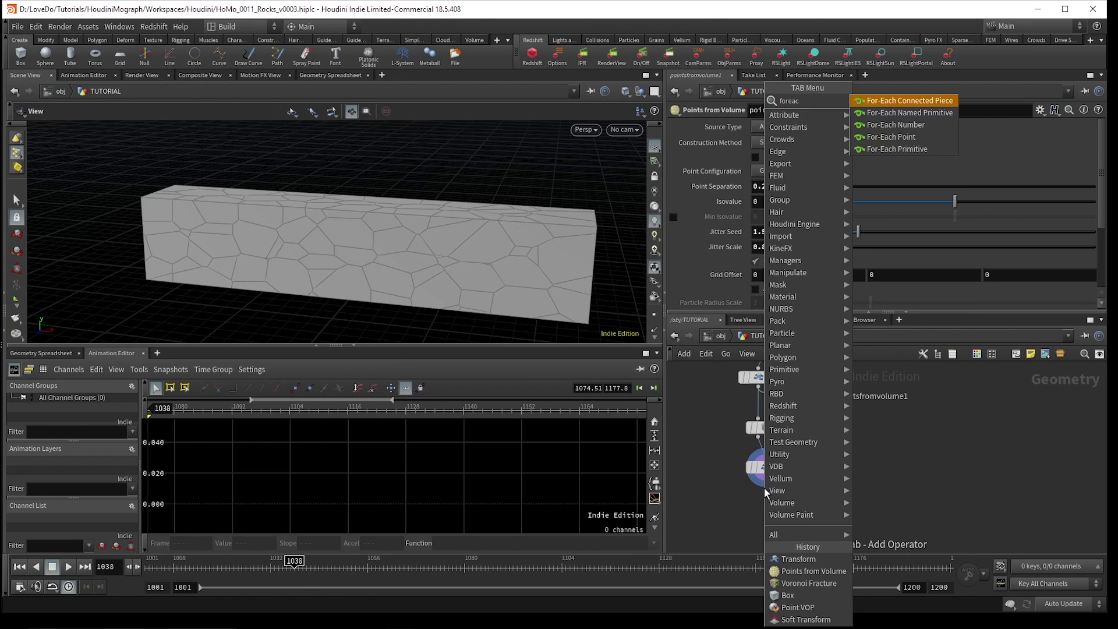
pyautogui.write('c')
# Add a For-Each Primitive loop after transform2 and view primitive attributes in the spreadsheet.
pyautogui.press('Down')
pyautogui.press('Down')
pyautogui.press('Down')
pyautogui.press('Down')
pyautogui.press('Return')
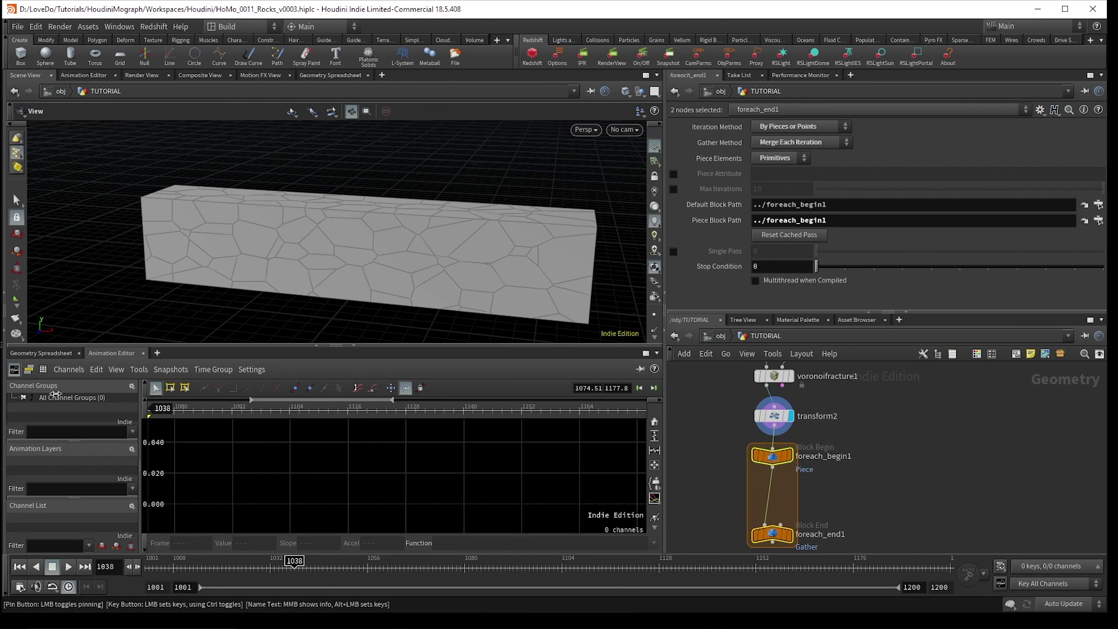
pyautogui.click(54, 353)
pyautogui.click(153, 389)
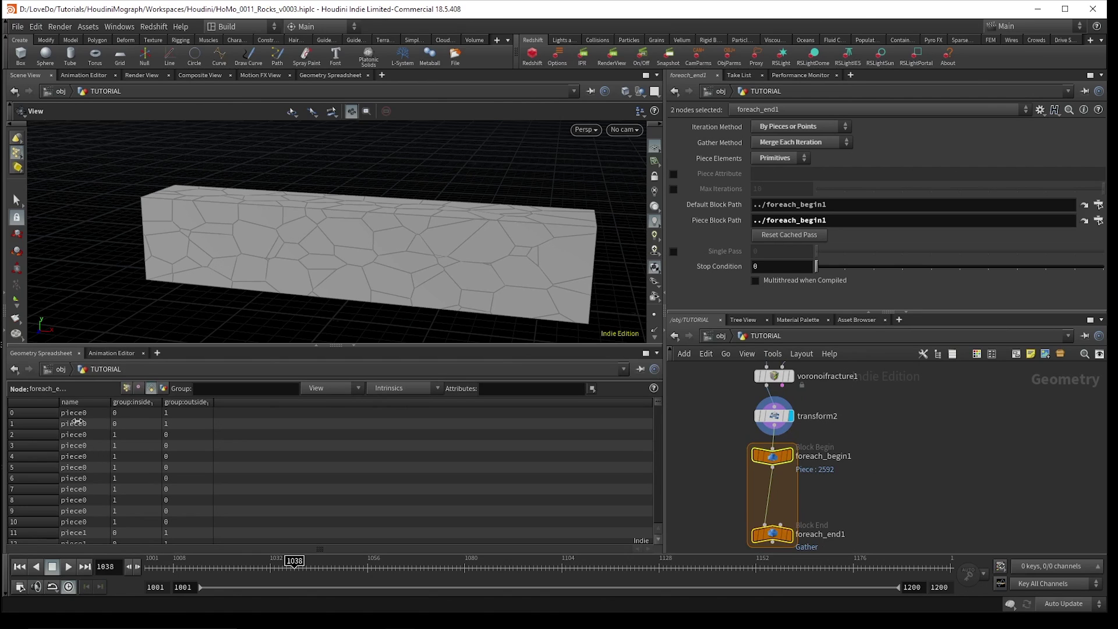
pyautogui.scroll(-1, 833, 498)
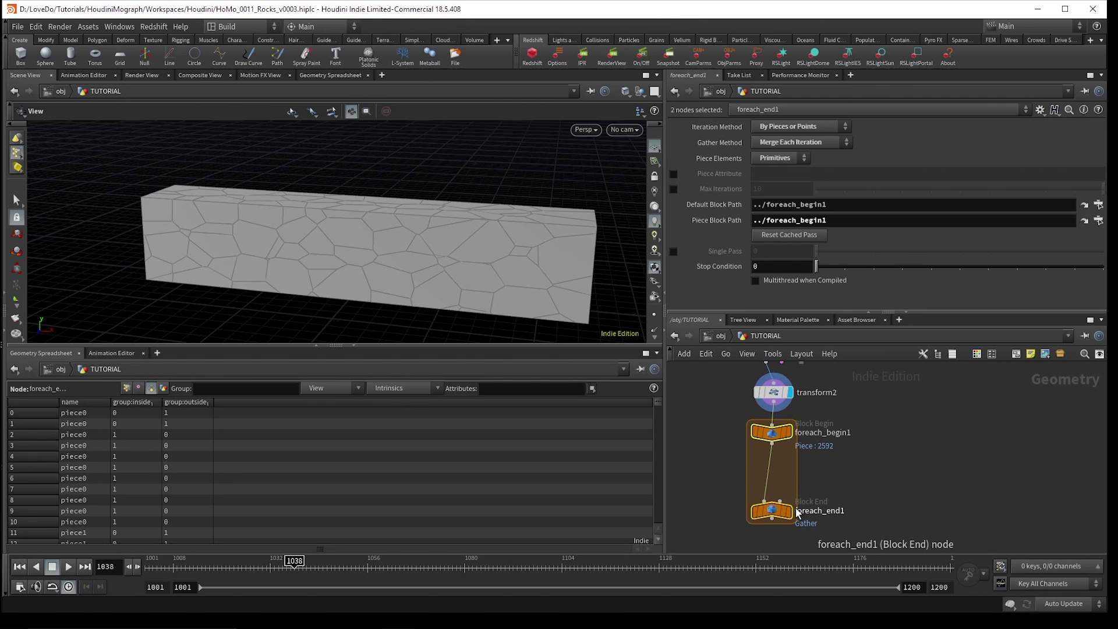
# Enable Piece Attribute on foreach_end1 and set it to 'name'.
pyautogui.click(797, 512)
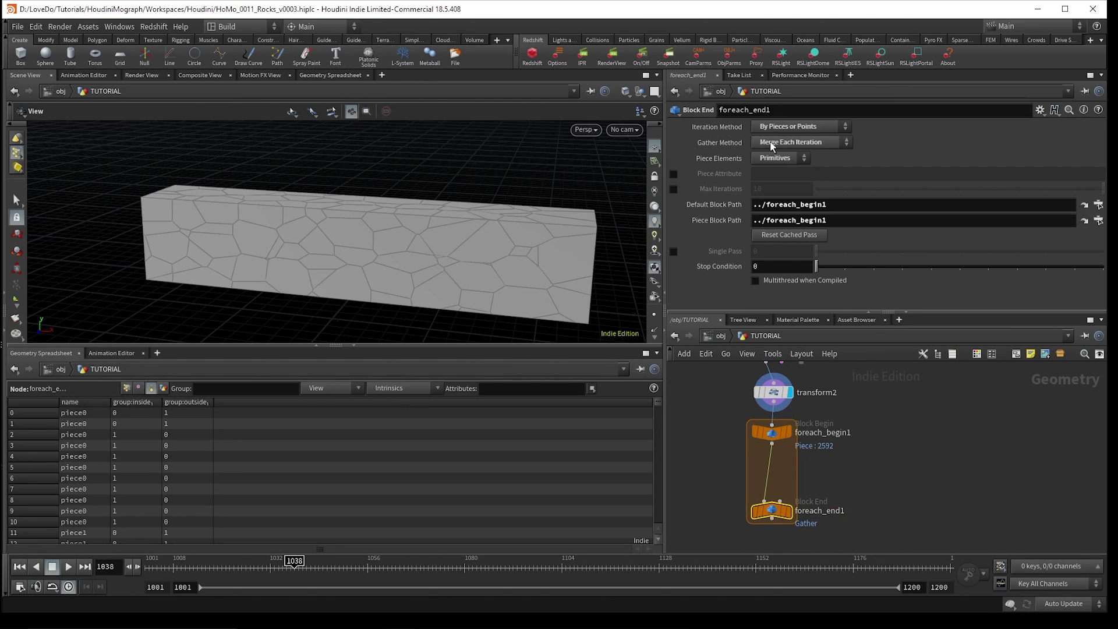
pyautogui.click(674, 175)
pyautogui.click(770, 172)
pyautogui.write('nam')
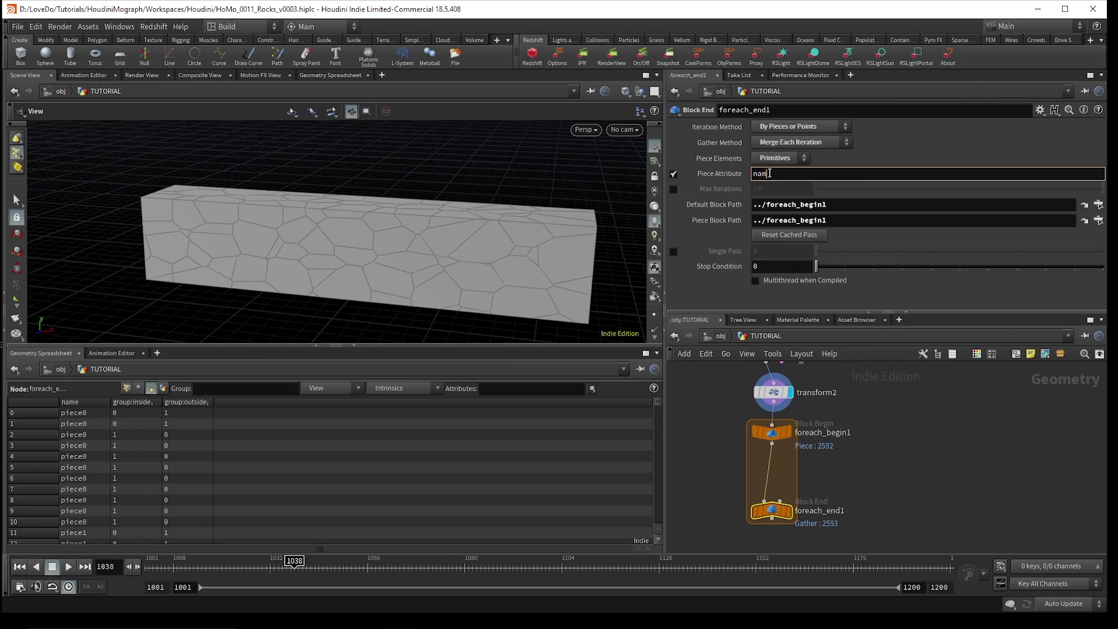
pyautogui.write('e')
pyautogui.press('Return')
# Display the loop output and enable Single Pass set to piece 3.
pyautogui.scroll(1, 772, 511)
pyautogui.click(789, 510)
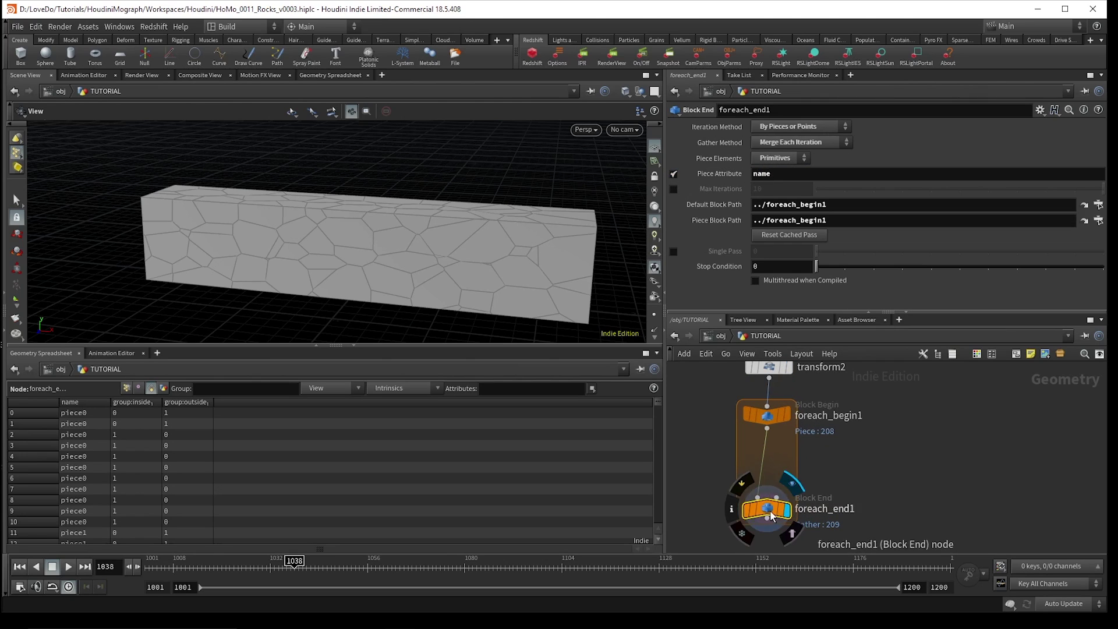
pyautogui.click(674, 251)
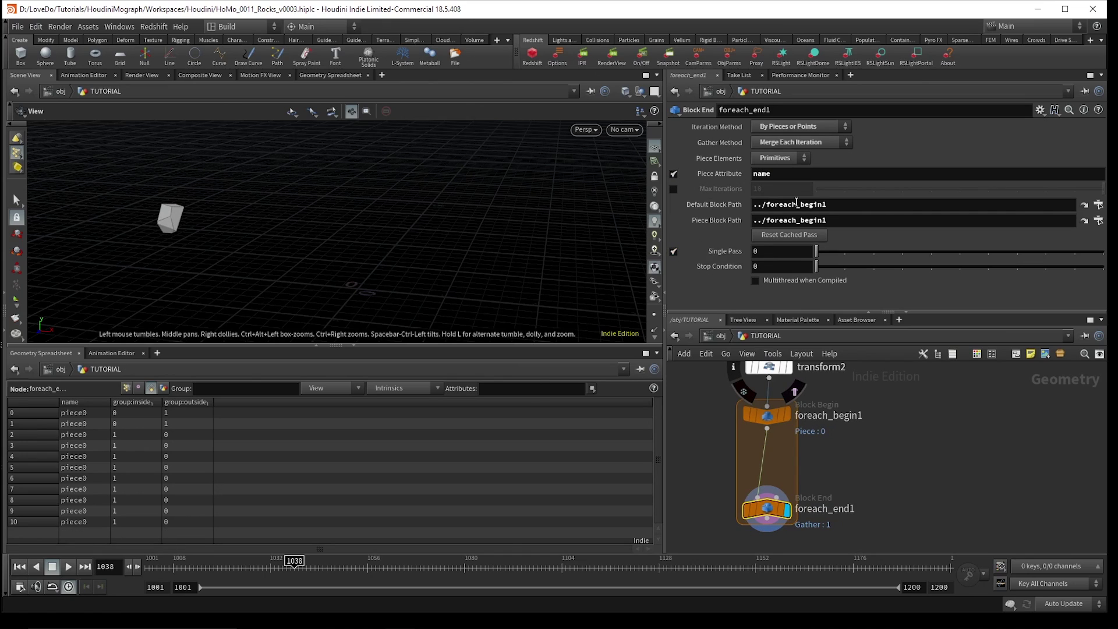
pyautogui.moveTo(817, 251); pyautogui.dragTo(902, 251)
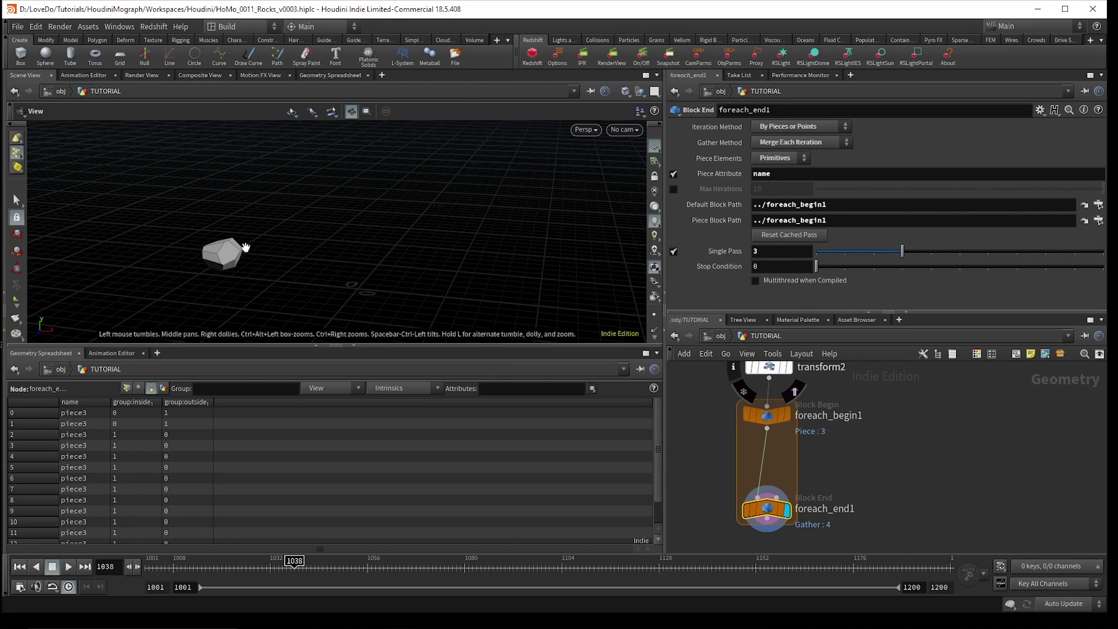
pyautogui.moveTo(233, 245); pyautogui.dragTo(497, 215)
pyautogui.press('g')
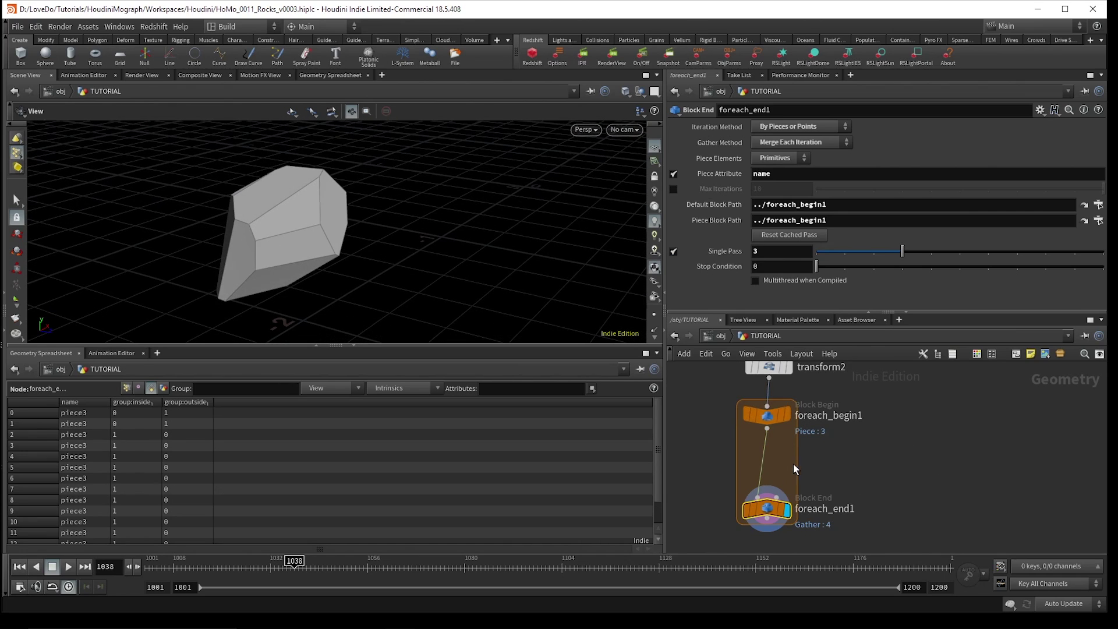
pyautogui.scroll(-2, 774, 455)
# Add smooth1 on the loop wire with strength 3.6.
pyautogui.press('Tab')
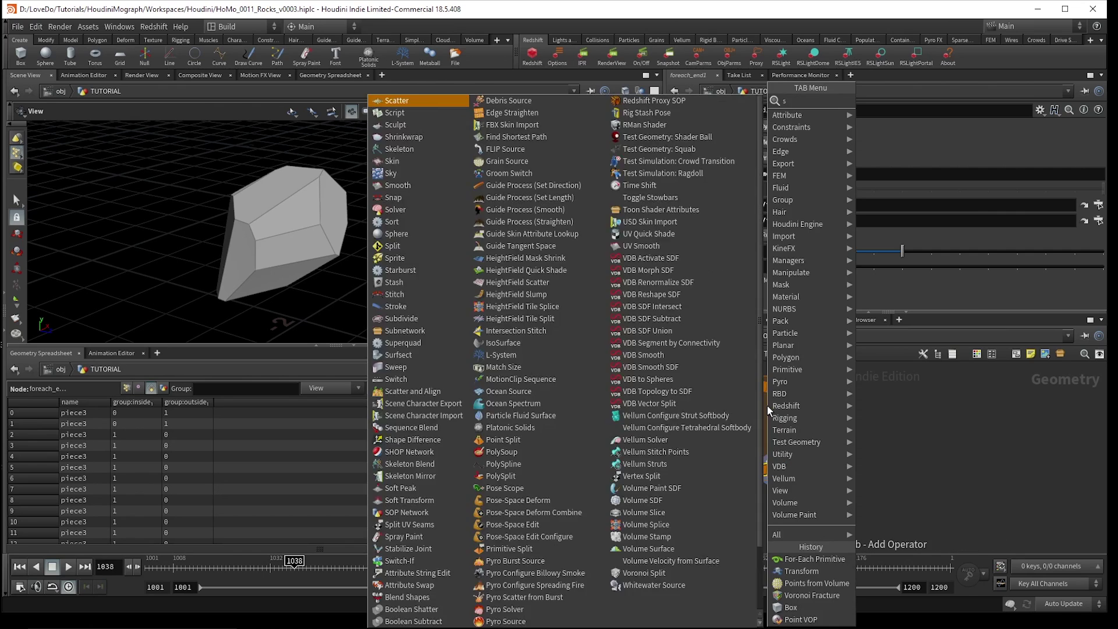
pyautogui.write('smooth')
pyautogui.press('Return')
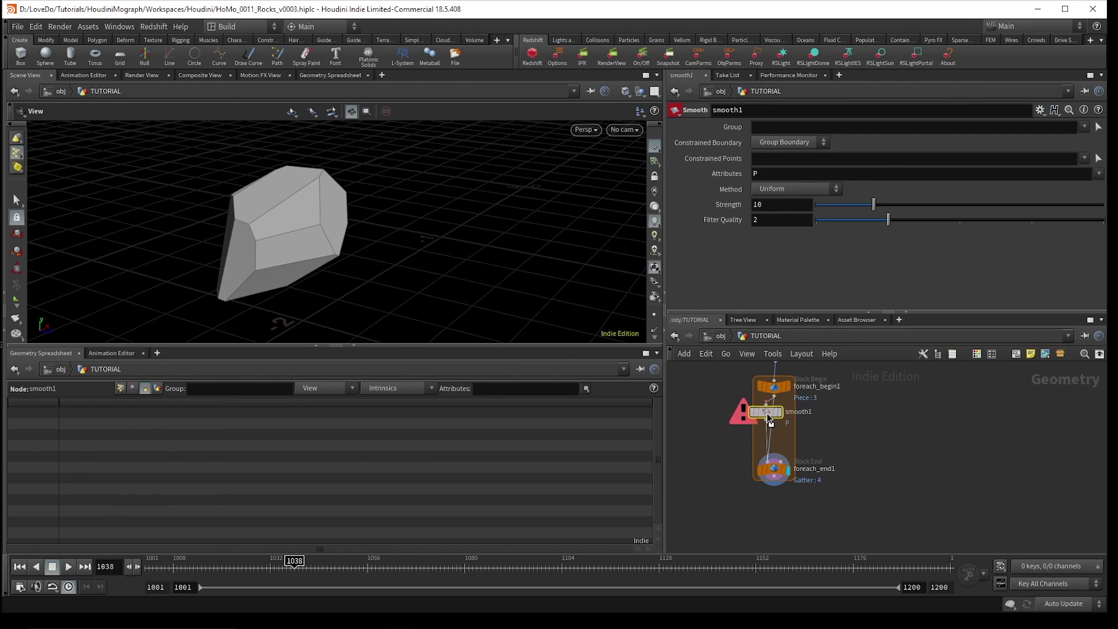
pyautogui.click(766, 414)
pyautogui.moveTo(851, 204)
pyautogui.mouseDown()
pyautogui.moveTo(823, 203)
pyautogui.moveTo(834, 204)
pyautogui.mouseUp()
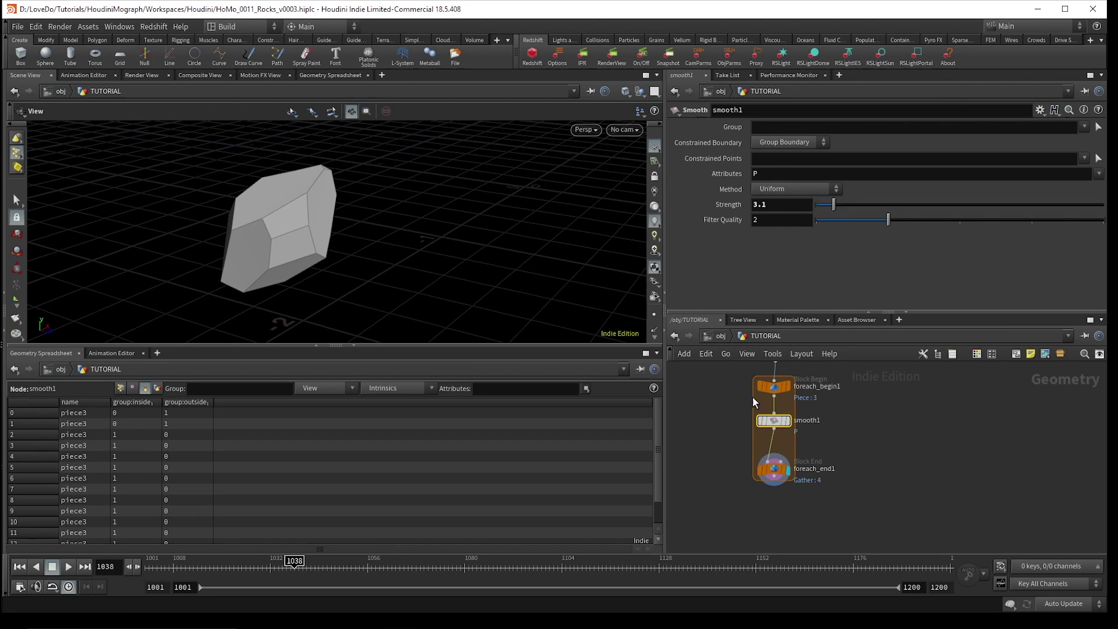
# Add remesh1 below smooth1 with target size 0.083.
pyautogui.press('Tab')
pyautogui.write('remes')
pyautogui.press('Return')
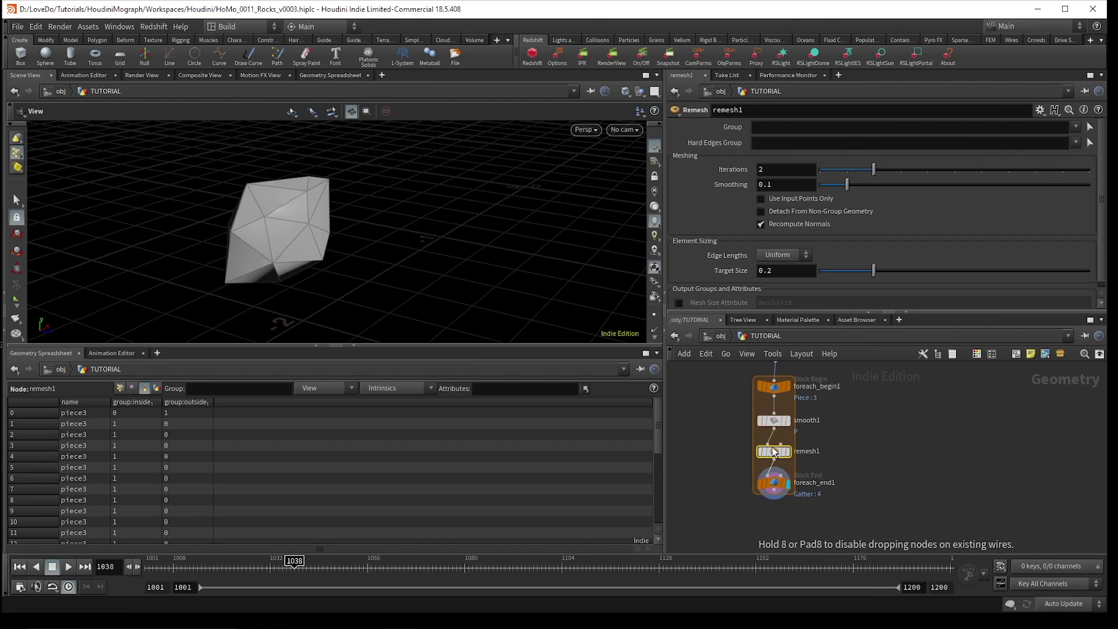
pyautogui.click(771, 448)
pyautogui.scroll(3, 818, 478)
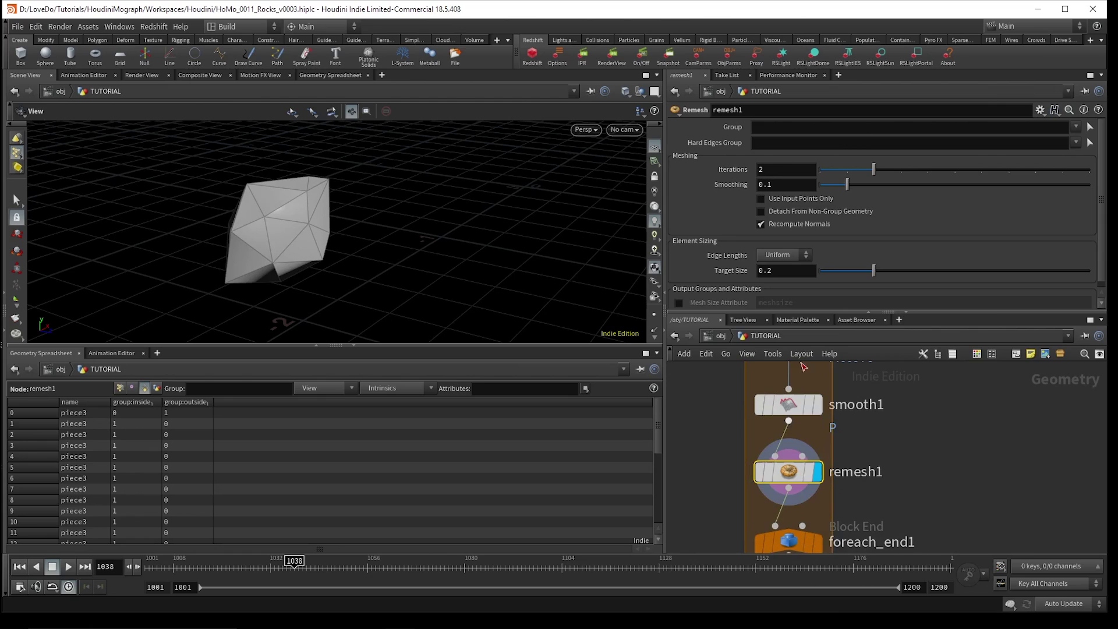
pyautogui.moveTo(874, 271); pyautogui.dragTo(842, 269)
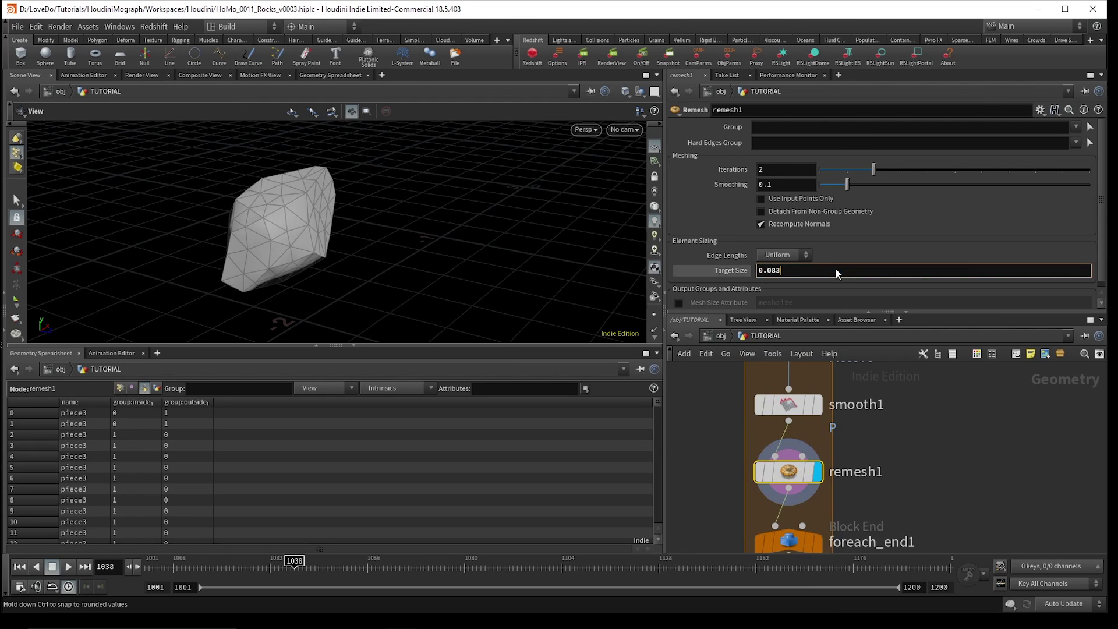
# Copy the smooth node after remesh1 as smooth2, display it, and set strength 1.4.
pyautogui.keyDown('alt'); pyautogui.moveTo(780, 409); pyautogui.dragTo(781, 542); pyautogui.keyUp('alt')
pyautogui.press('r')
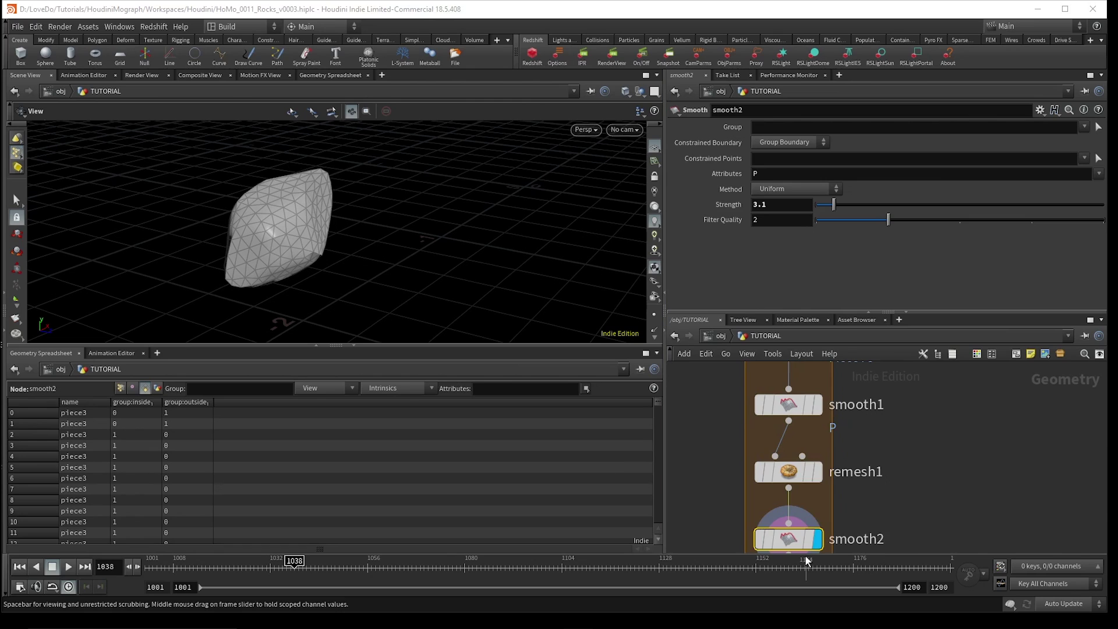
pyautogui.moveTo(797, 541); pyautogui.dragTo(813, 461, button='middle')
pyautogui.moveTo(829, 203); pyautogui.dragTo(824, 204)
# Insert a point VOP (pointvop1) into the wire after smooth2 and dive inside it.
pyautogui.scroll(-2, 854, 483)
pyautogui.press('Tab')
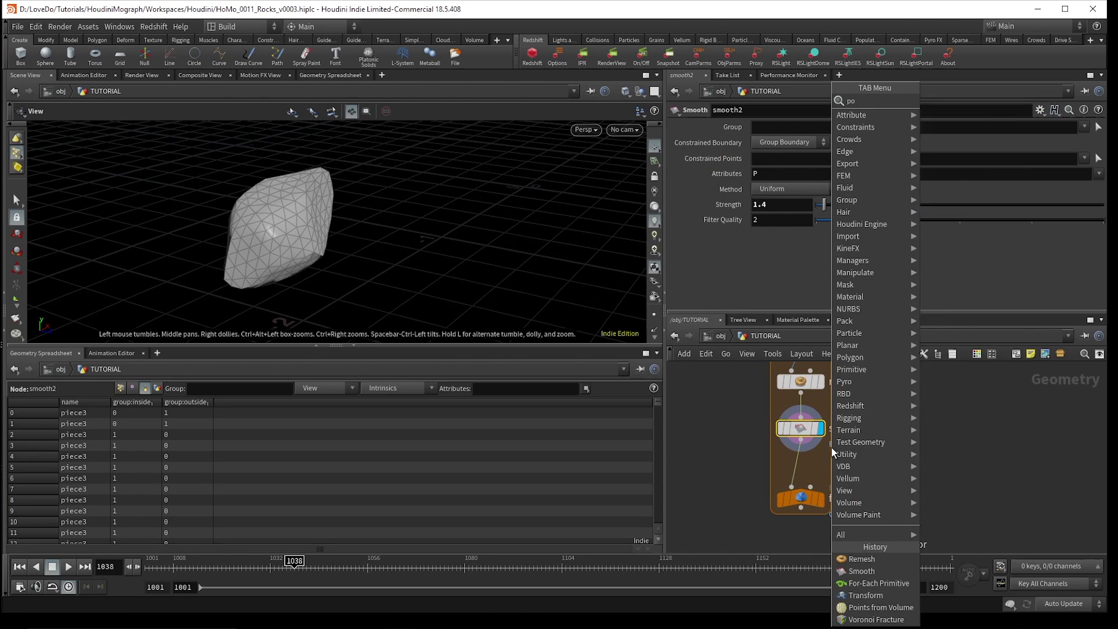
pyautogui.write('pointvop')
pyautogui.press('Return')
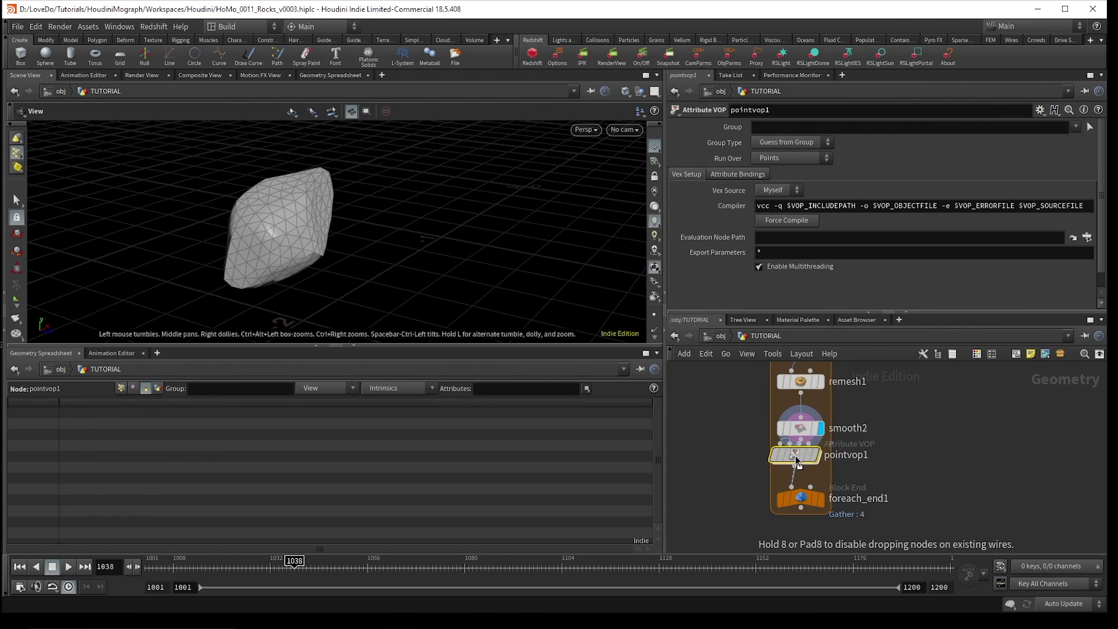
pyautogui.click(795, 455)
pyautogui.doubleClick(804, 475)
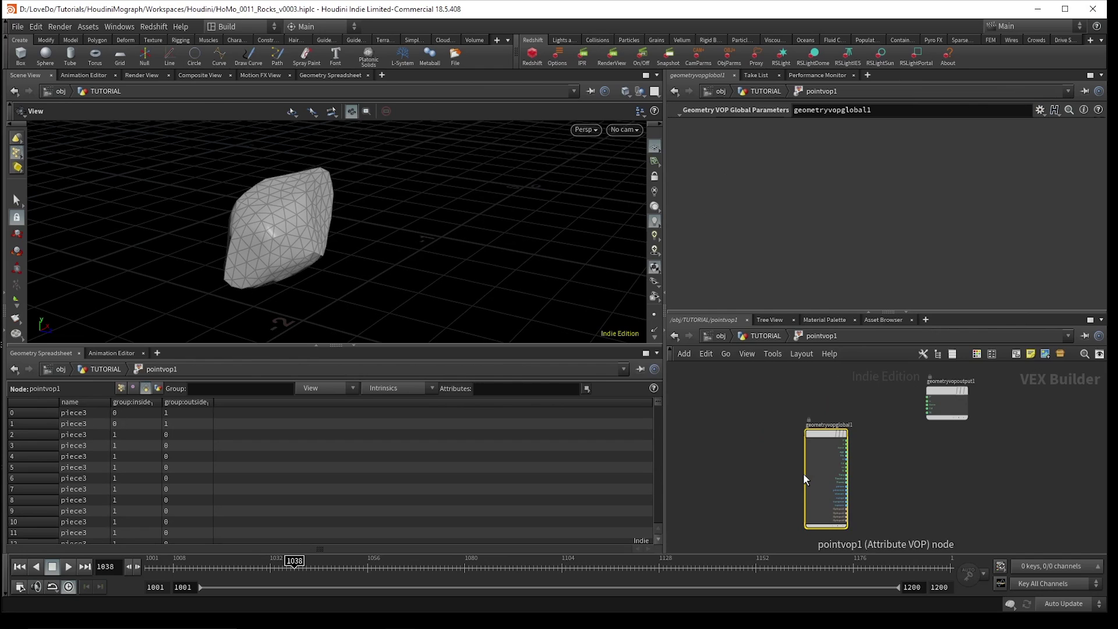
pyautogui.press('h')
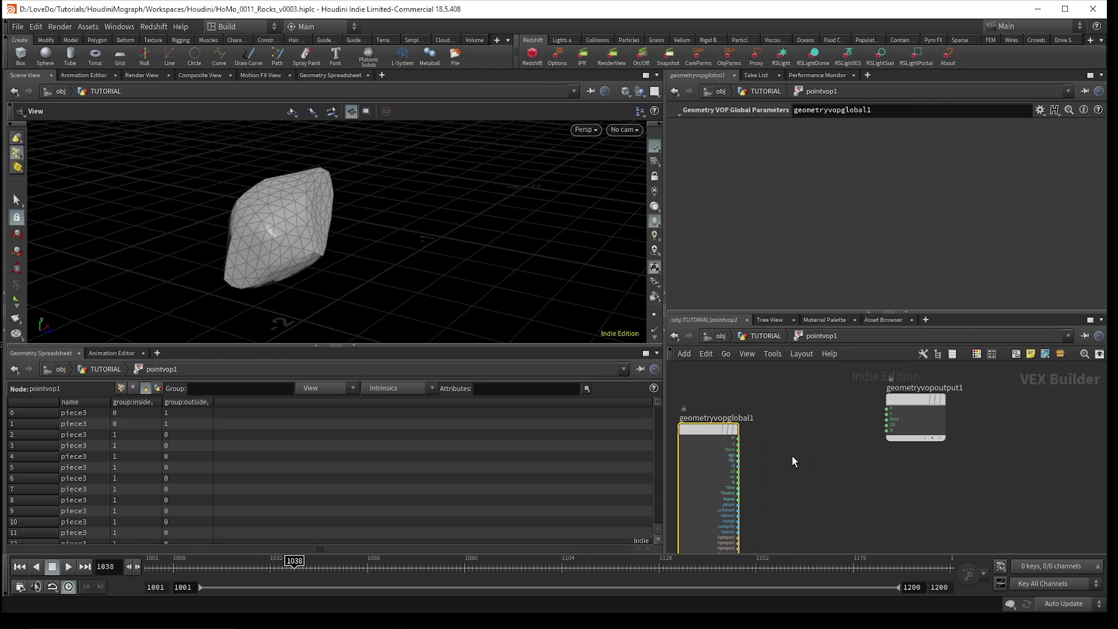
# Add a Worley Noise node fed by global position P, promoting its frequency and offset.
pyautogui.press('Tab')
pyautogui.write('wor')
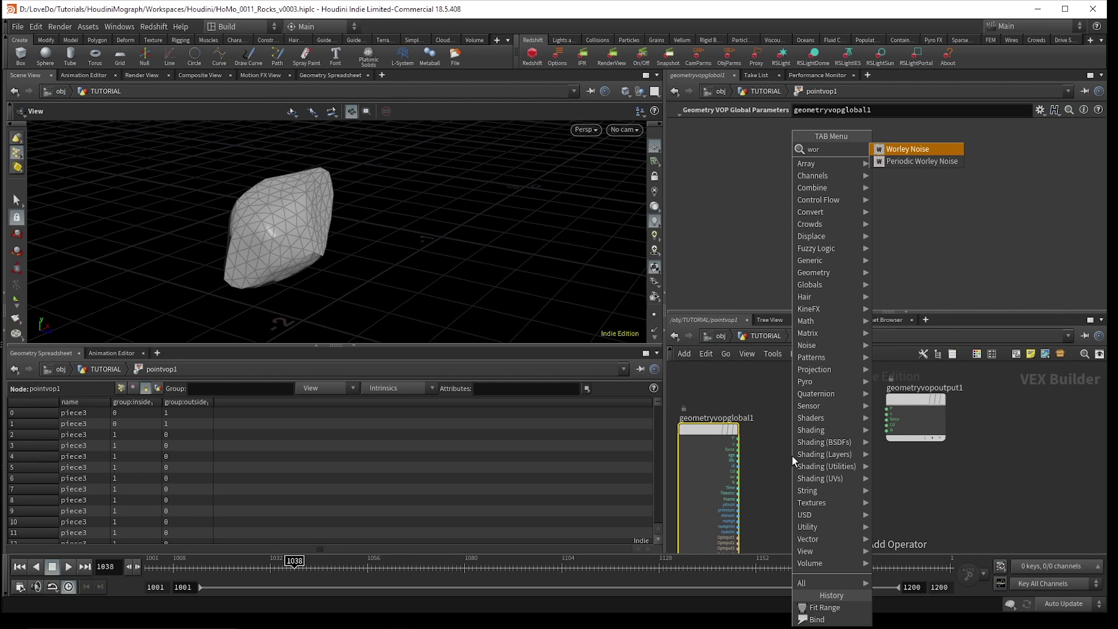
pyautogui.press('Return')
pyautogui.click(767, 473)
pyautogui.scroll(1, 766, 473)
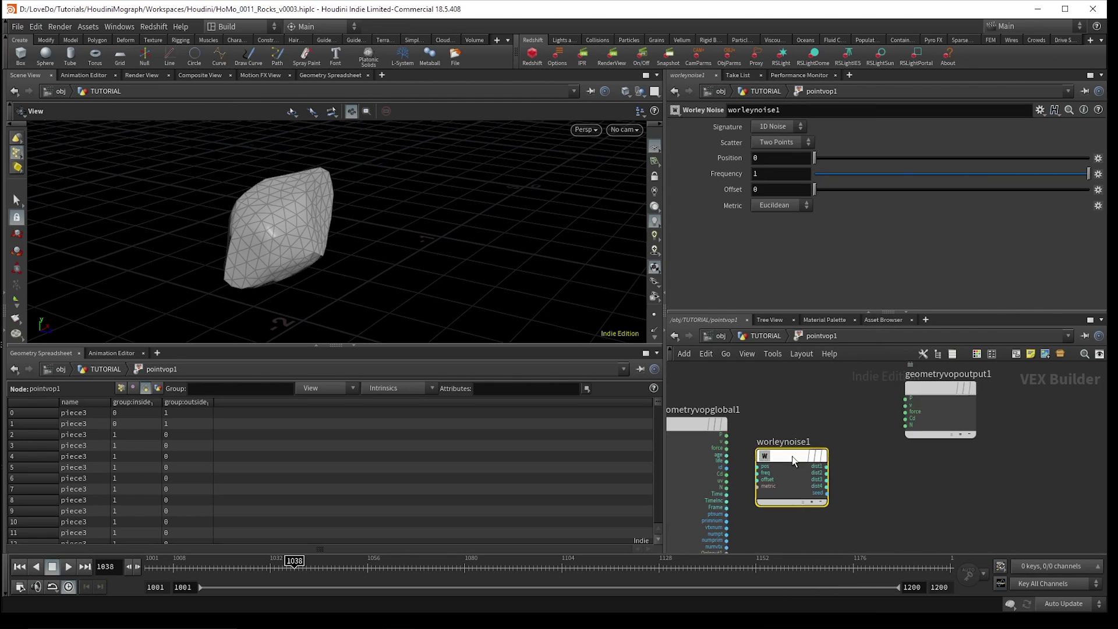
pyautogui.click(759, 466)
pyautogui.click(727, 434)
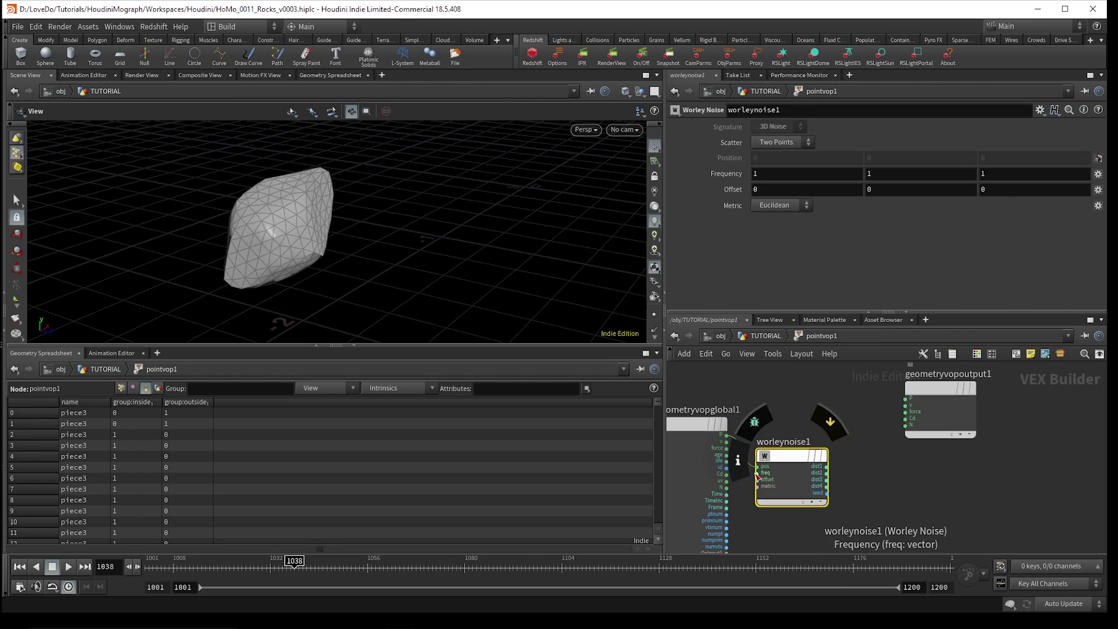
pyautogui.rightClick(758, 473)
pyautogui.click(774, 430)
pyautogui.rightClick(755, 479)
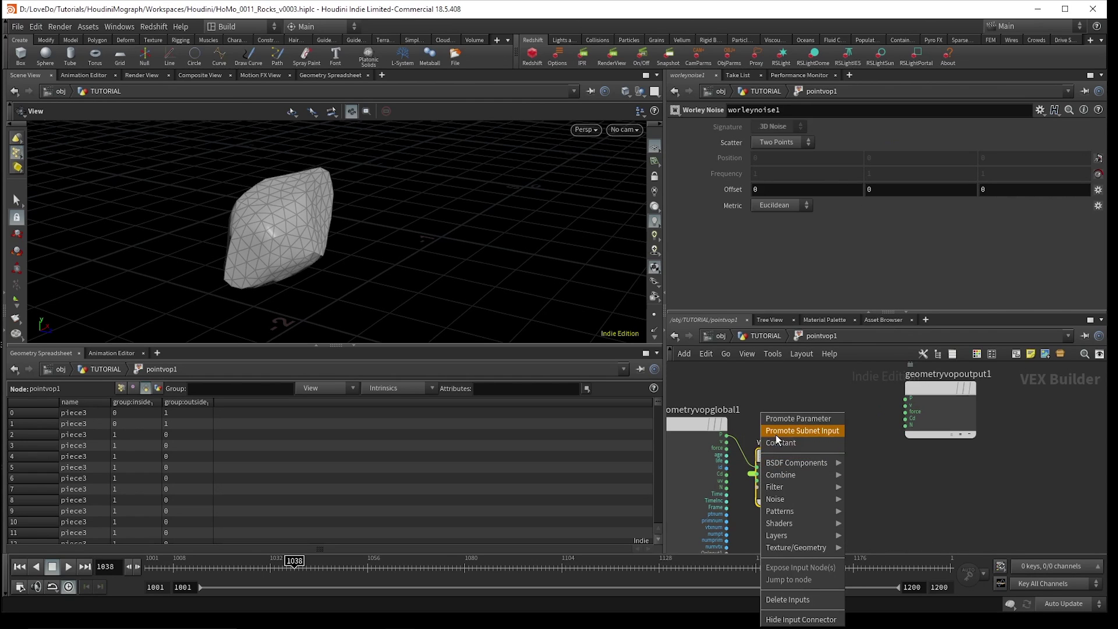
pyautogui.click(776, 431)
pyautogui.moveTo(785, 446); pyautogui.dragTo(779, 471)
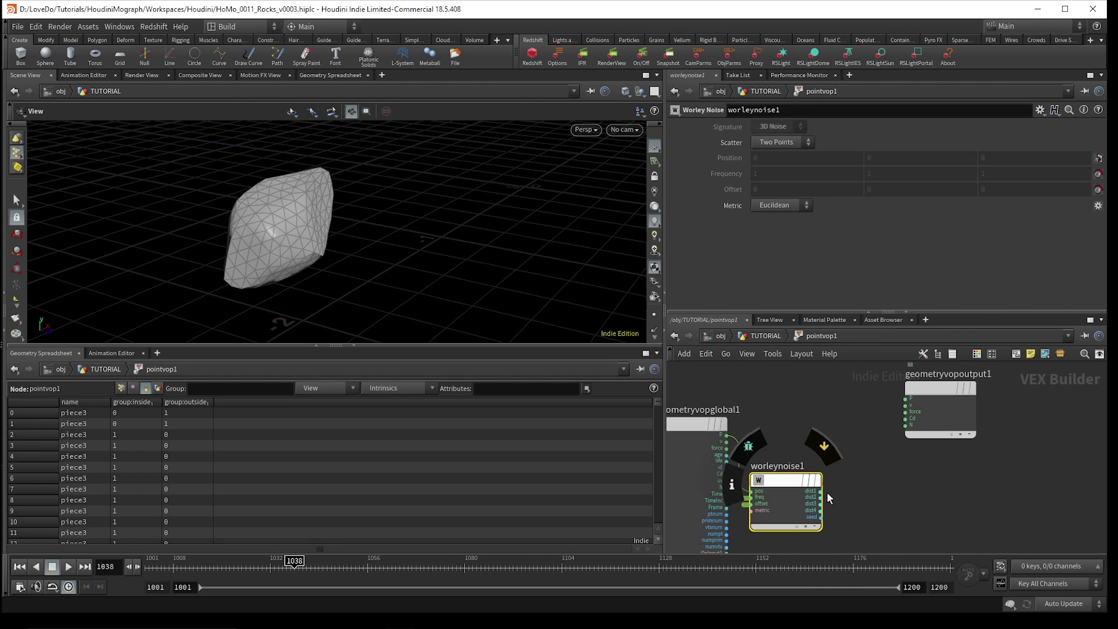
# Add a Displace Along Normal node with global P and N wired into it.
pyautogui.press('Tab')
pyautogui.write('displace')
pyautogui.press('Return')
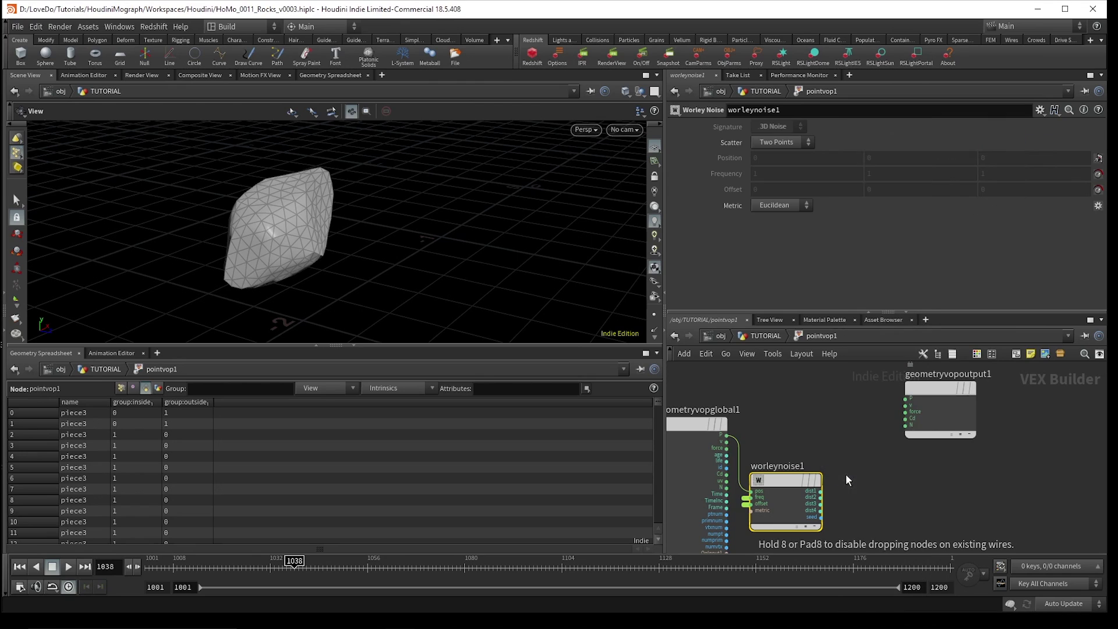
pyautogui.click(846, 474)
pyautogui.moveTo(846, 475); pyautogui.dragTo(860, 445)
pyautogui.click(842, 446)
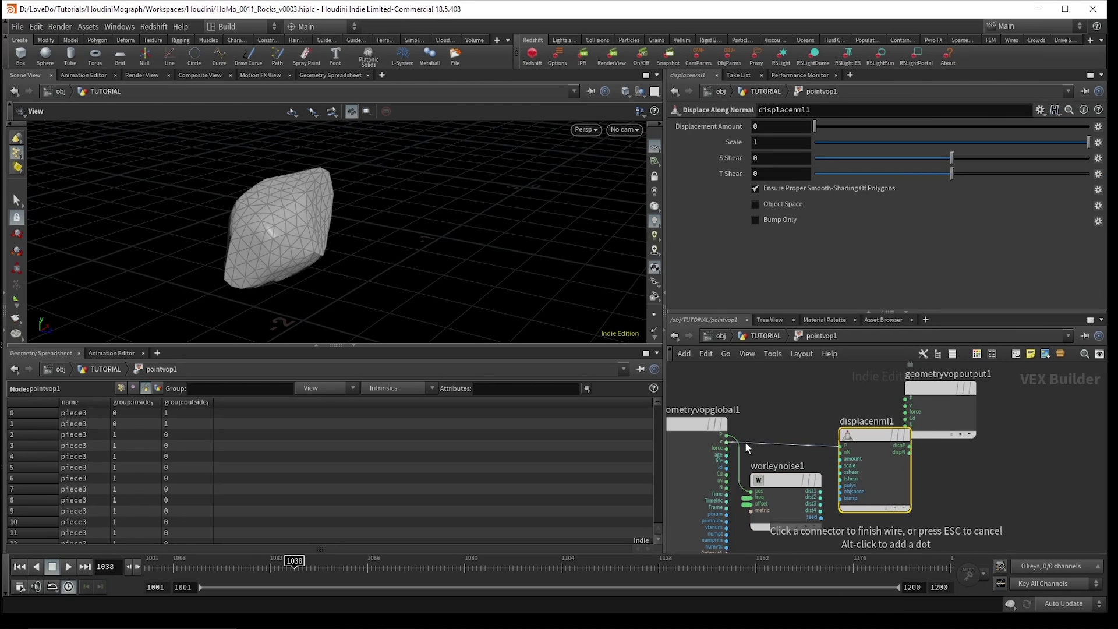
pyautogui.click(726, 435)
pyautogui.click(727, 486)
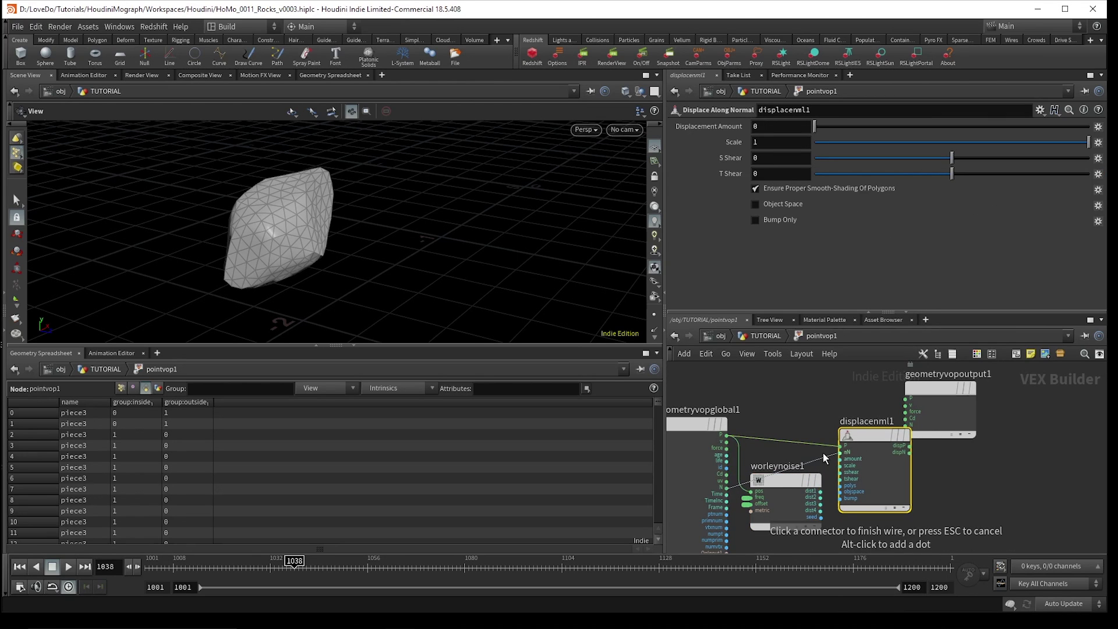
pyautogui.click(841, 452)
pyautogui.moveTo(942, 407); pyautogui.dragTo(987, 414)
pyautogui.moveTo(886, 494)
pyautogui.mouseDown()
pyautogui.moveTo(919, 491)
pyautogui.moveTo(905, 491)
pyautogui.mouseUp()
# Drive the displacement with Worley dist1, promote scale, and send dispP to output P.
pyautogui.click(845, 453)
pyautogui.click(821, 491)
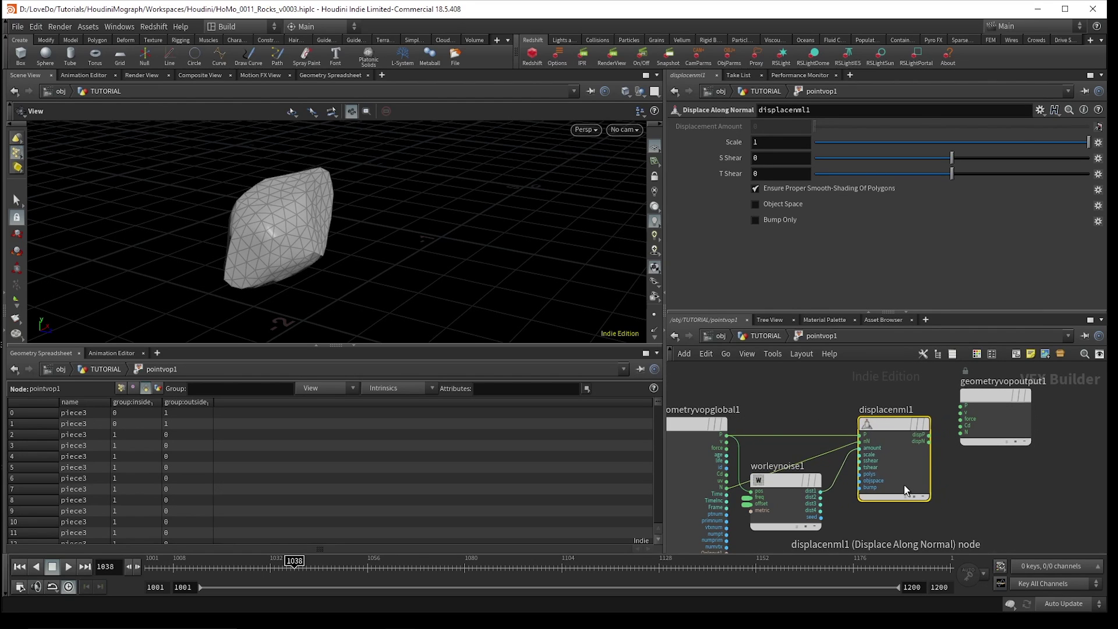
pyautogui.rightClick(862, 459)
pyautogui.click(891, 419)
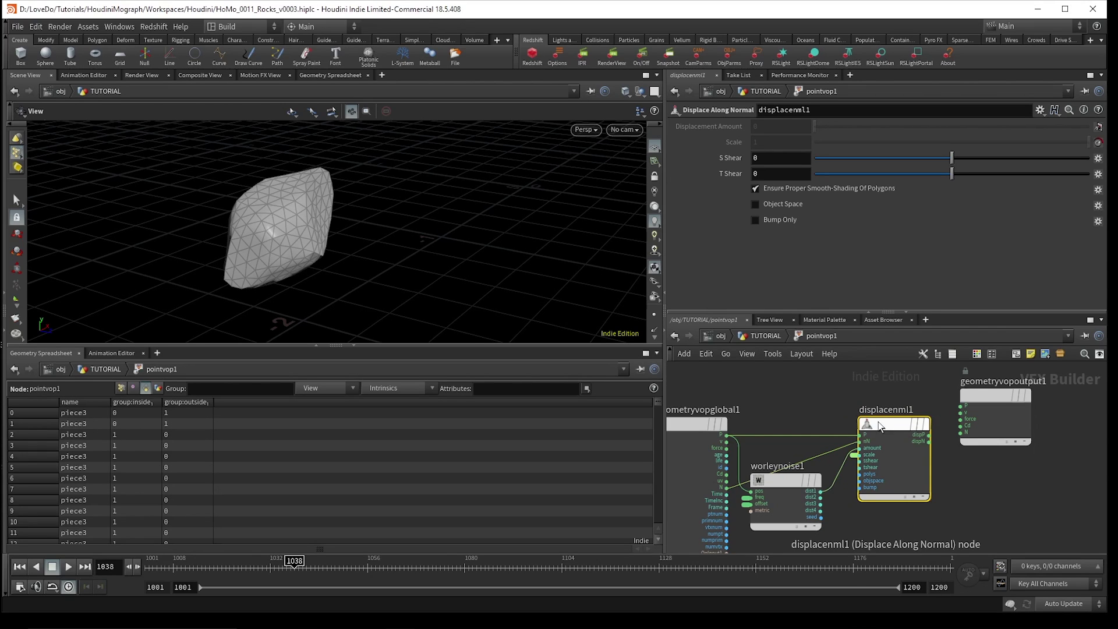
pyautogui.click(930, 435)
pyautogui.click(956, 411)
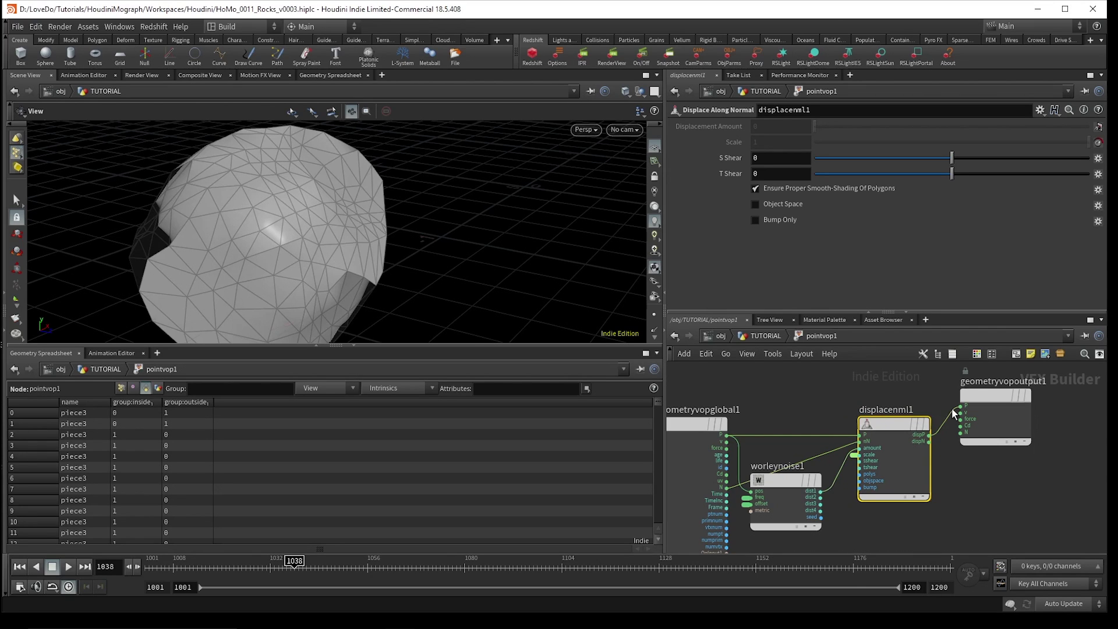
# Back in TUTORIAL, set pointvop1's noise scale to 0.139 and frequency to 4.4.
pyautogui.click(767, 337)
pyautogui.scroll(-3, 815, 277)
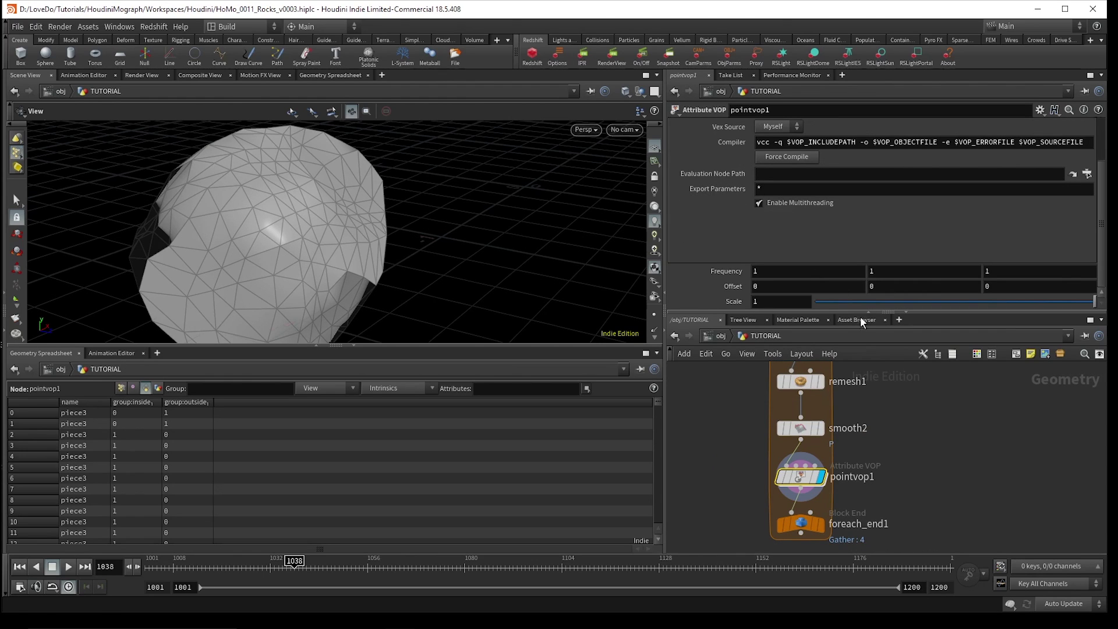
pyautogui.moveTo(1073, 301); pyautogui.dragTo(974, 300)
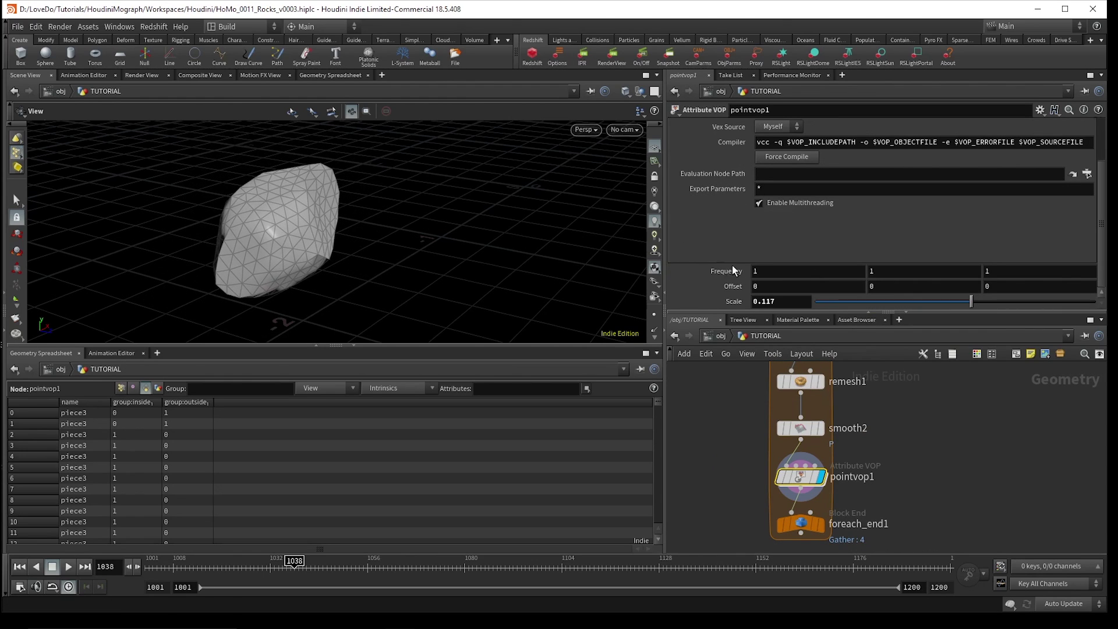
pyautogui.moveTo(732, 269); pyautogui.dragTo(917, 265, button='middle')
pyautogui.moveTo(952, 299); pyautogui.dragTo(973, 303)
pyautogui.moveTo(735, 272); pyautogui.dragTo(763, 273, button='middle')
pyautogui.moveTo(483, 262); pyautogui.dragTo(612, 268)
# Insert a subdivide1 node between pointvop1 and foreach_end1 and inspect the smoothed rock.
pyautogui.press('Tab')
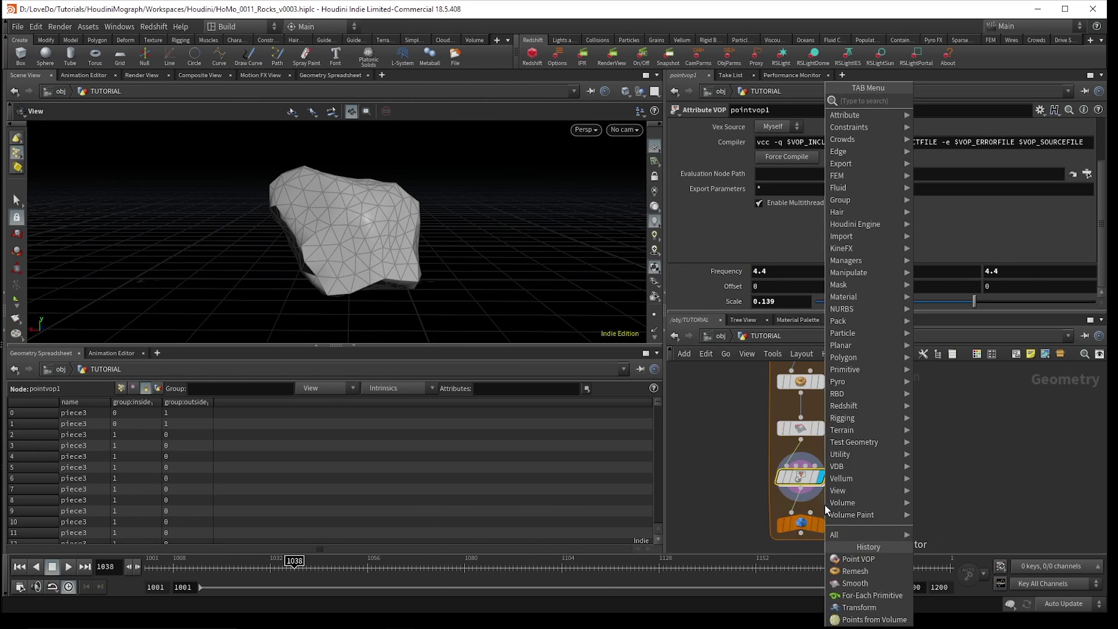
pyautogui.write('subd')
pyautogui.press('Return')
pyautogui.click(826, 507)
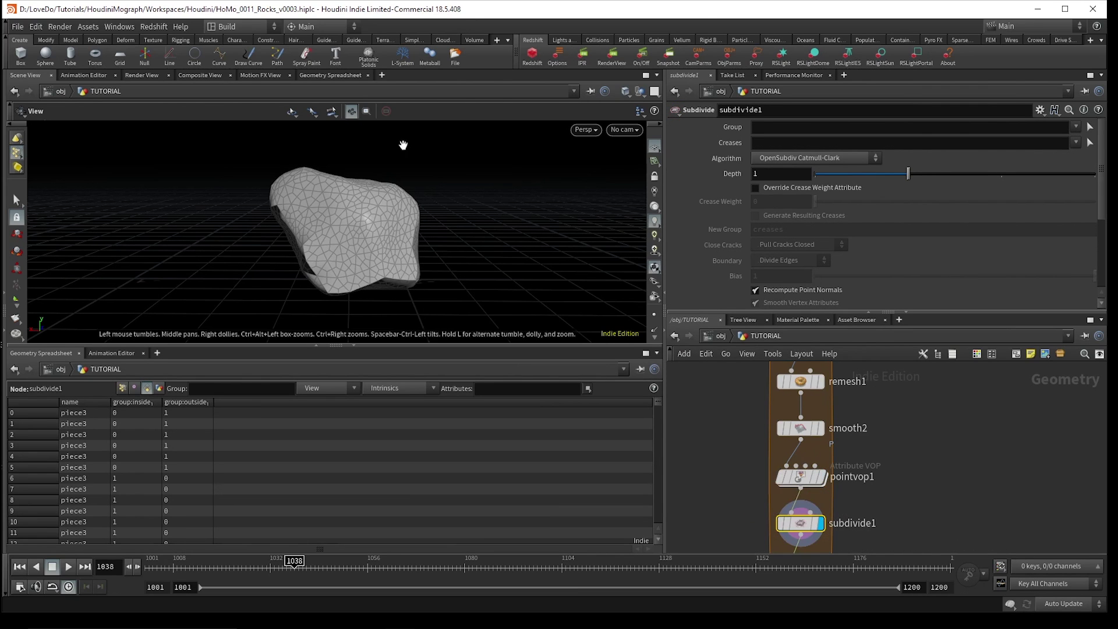
pyautogui.moveTo(403, 145); pyautogui.dragTo(443, 245)
pyautogui.scroll(-3, 864, 429)
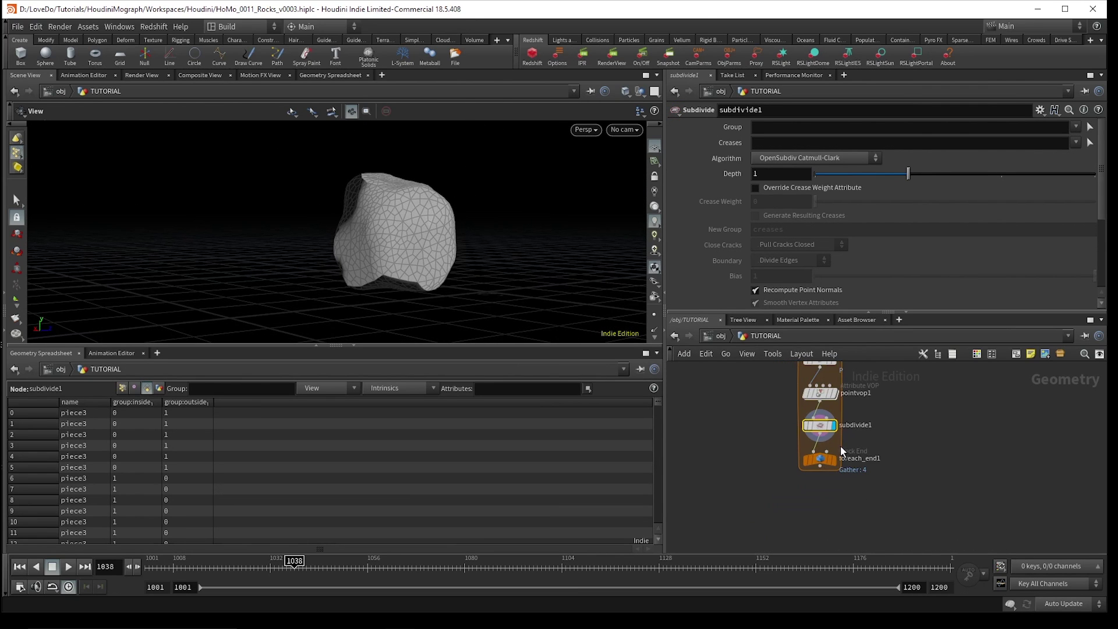
pyautogui.scroll(5, 833, 457)
# Insert a second point VOP, pointvop2, after subdivide1 and dive inside it.
pyautogui.press('Tab')
pyautogui.write('po')
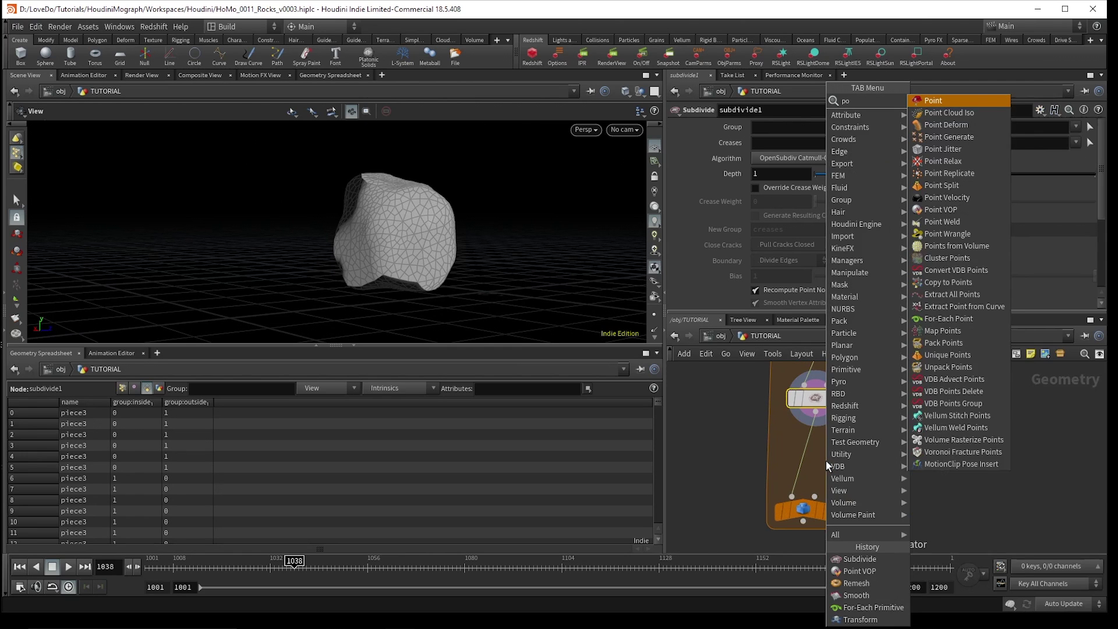
pyautogui.write('intvo')
pyautogui.press('Return')
pyautogui.click(830, 451)
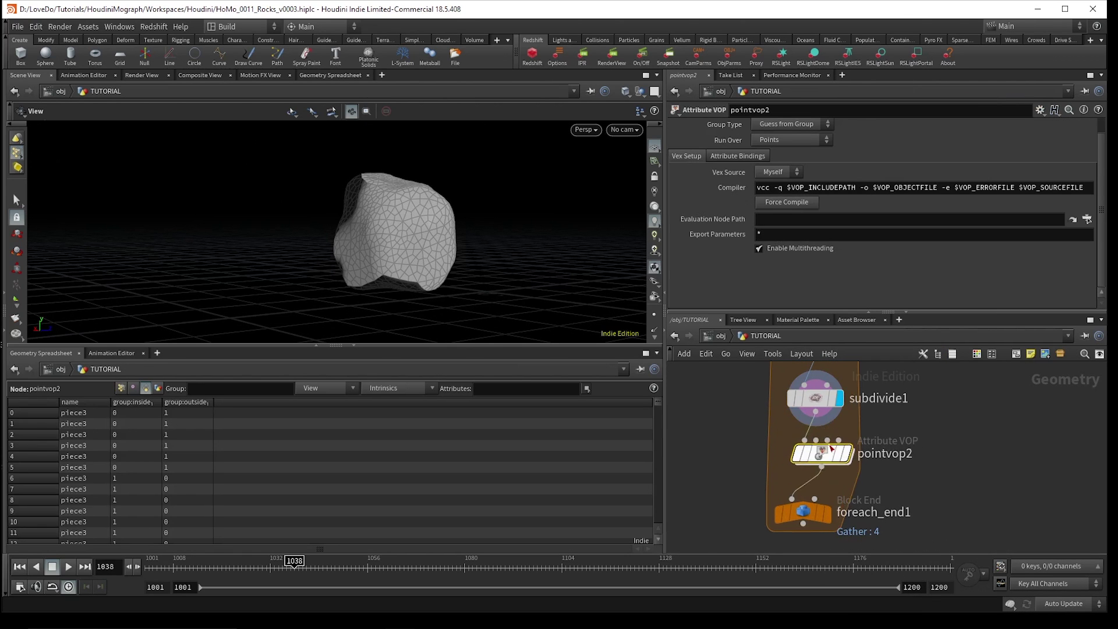
pyautogui.doubleClick(829, 452)
# Add an Anti-Aliased Noise node fed by P, set to 3D input and 3D output.
pyautogui.click(861, 430)
pyautogui.press('Tab')
pyautogui.write('a')
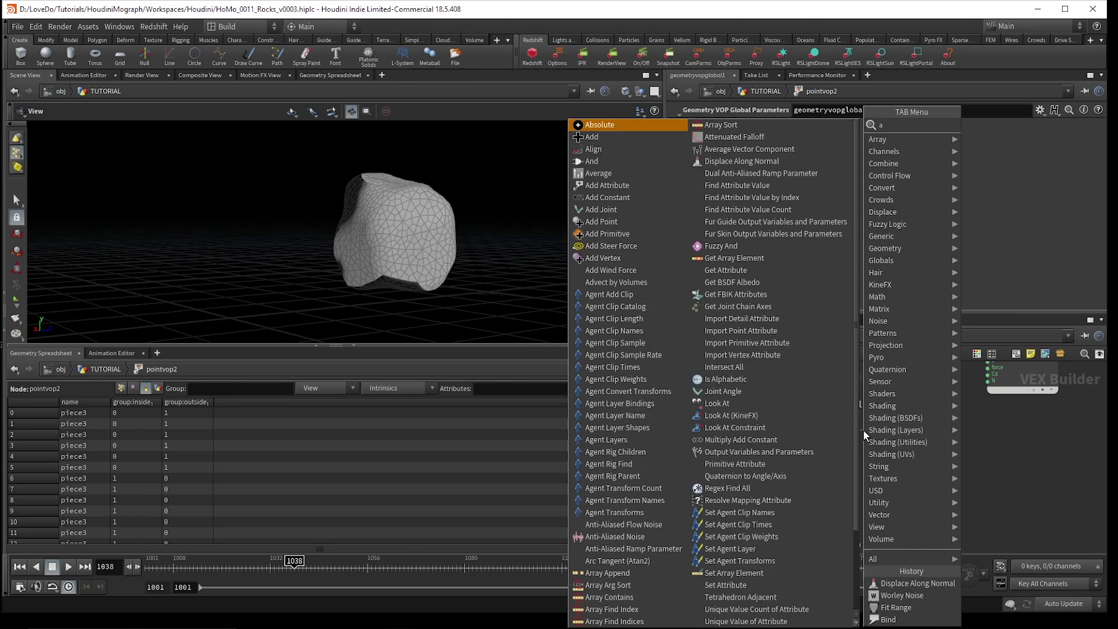
pyautogui.write('ntial')
pyautogui.press('Down')
pyautogui.press('Return')
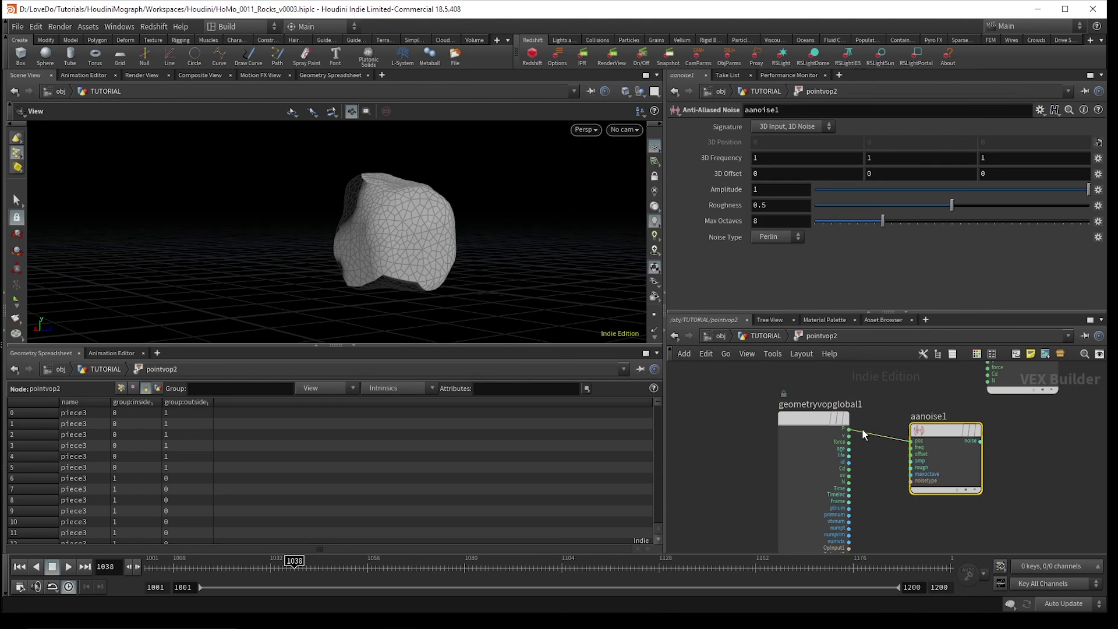
pyautogui.click(783, 125)
pyautogui.click(778, 151)
pyautogui.moveTo(932, 430); pyautogui.dragTo(915, 478)
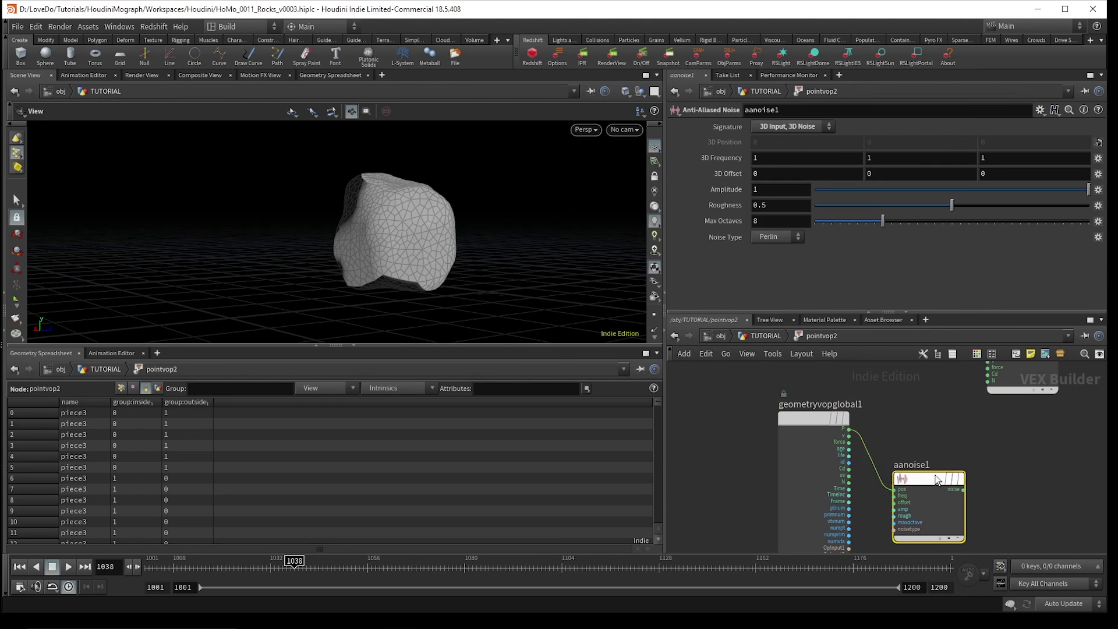
# Add an add1 node summing global position P with the noise output.
pyautogui.click(849, 430)
pyautogui.press('Tab')
pyautogui.write('add')
pyautogui.press('Return')
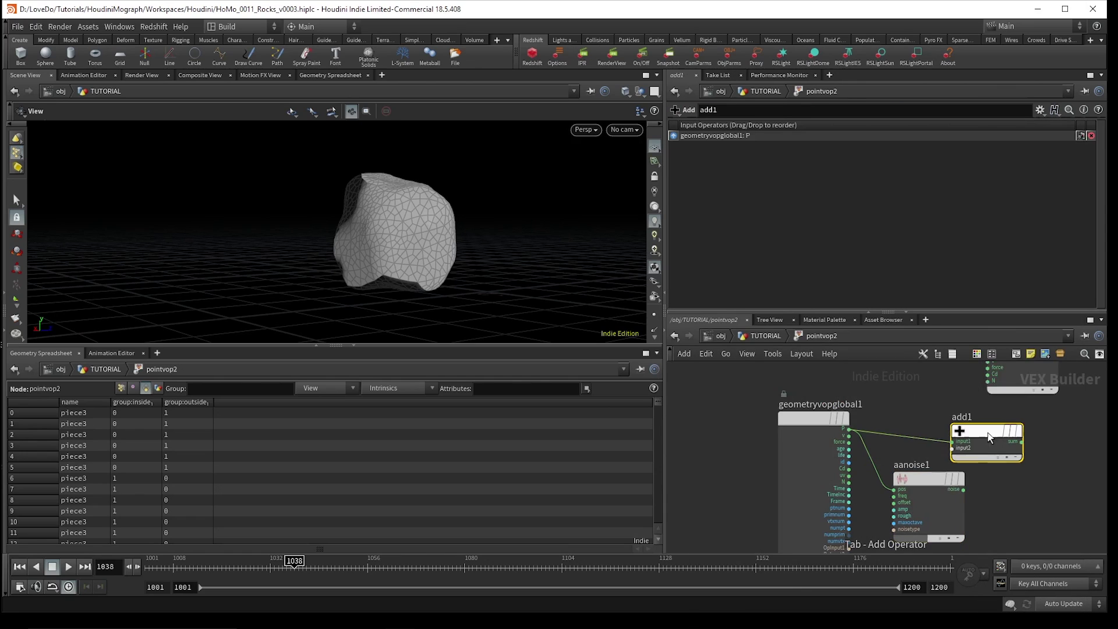
pyautogui.click(1010, 427)
pyautogui.click(971, 435)
pyautogui.click(963, 490)
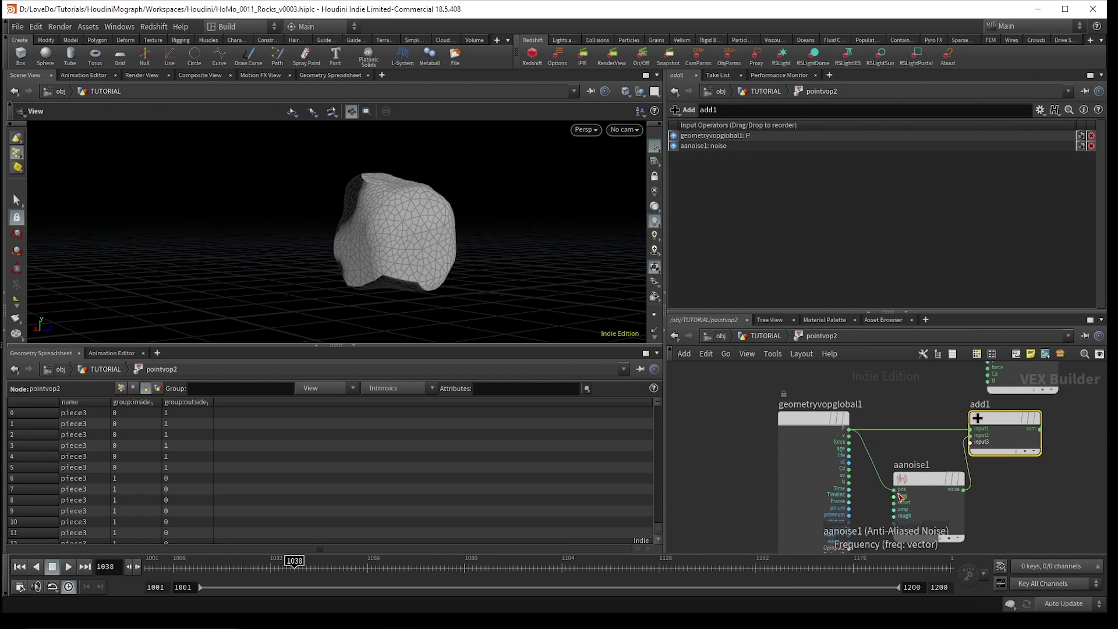
# Promote the anti-aliased noise's frequency, offset and amplitude as parameters.
pyautogui.rightClick(897, 518)
pyautogui.click(925, 419)
pyautogui.rightClick(894, 503)
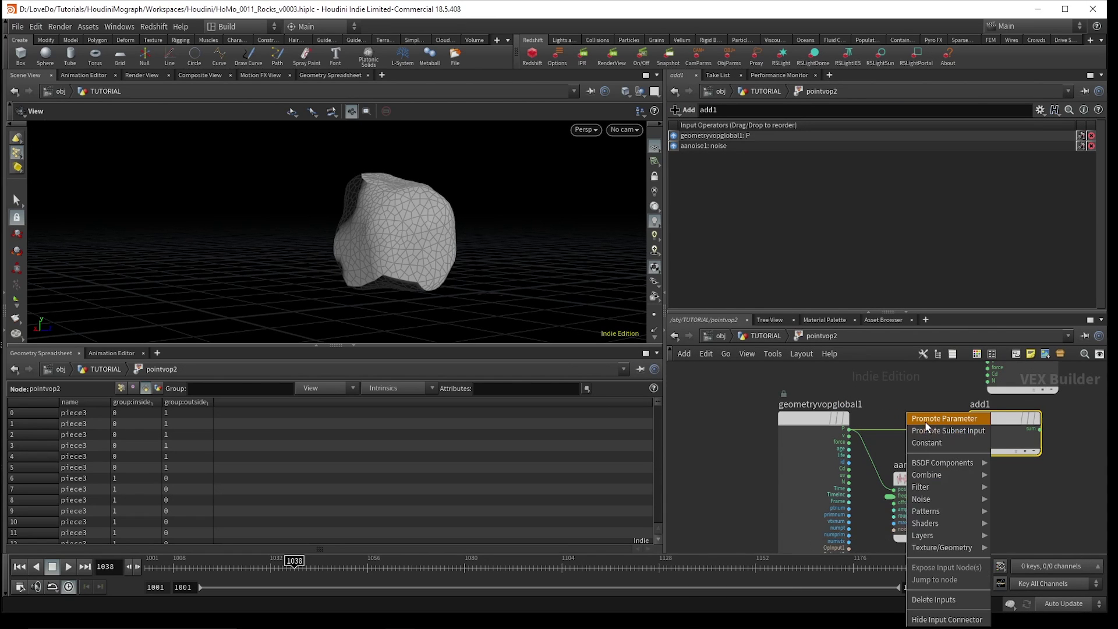
pyautogui.click(925, 422)
pyautogui.rightClick(901, 509)
pyautogui.click(944, 419)
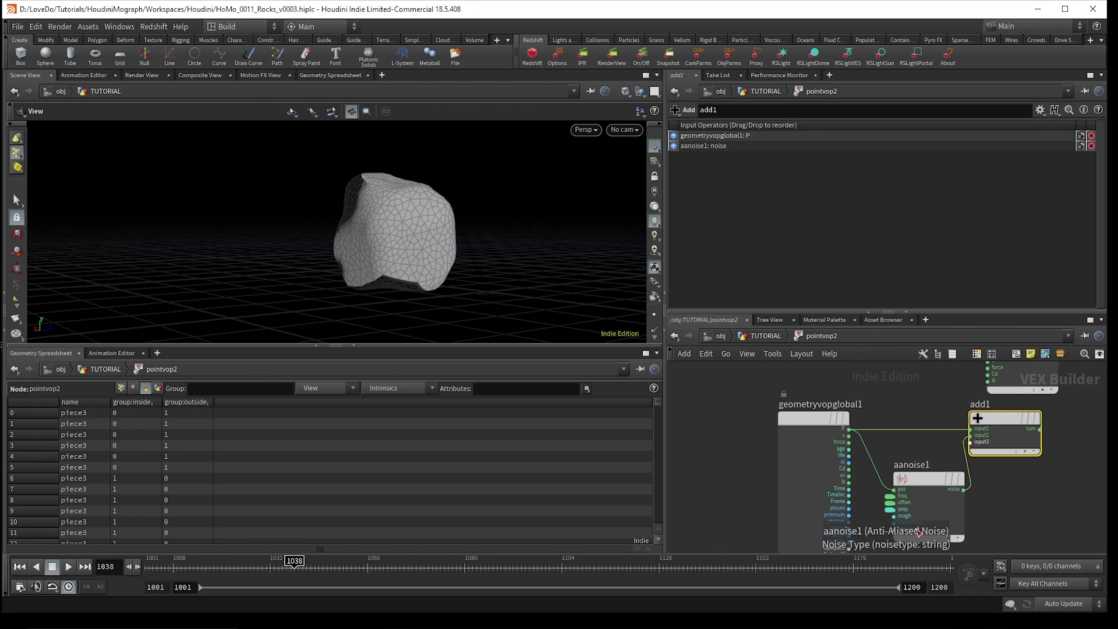
pyautogui.rightClick(902, 516)
pyautogui.press('Escape')
# Wire add1's sum into the output P and return to the TUTORIAL network.
pyautogui.moveTo(1023, 358); pyautogui.dragTo(946, 386, button='middle')
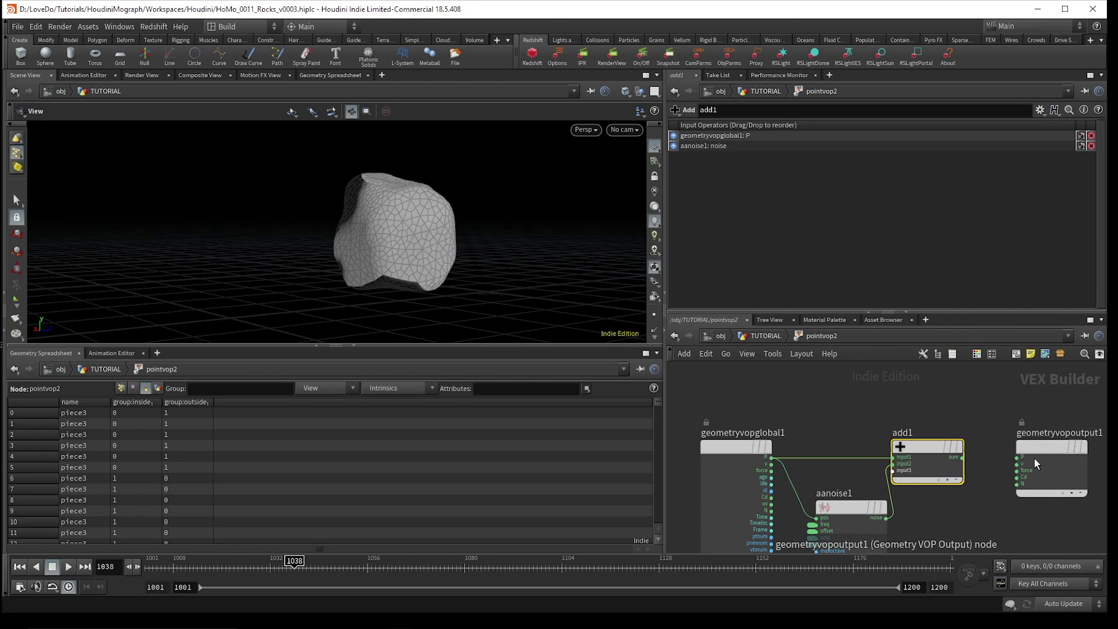
pyautogui.click(965, 458)
pyautogui.click(1017, 457)
pyautogui.click(762, 336)
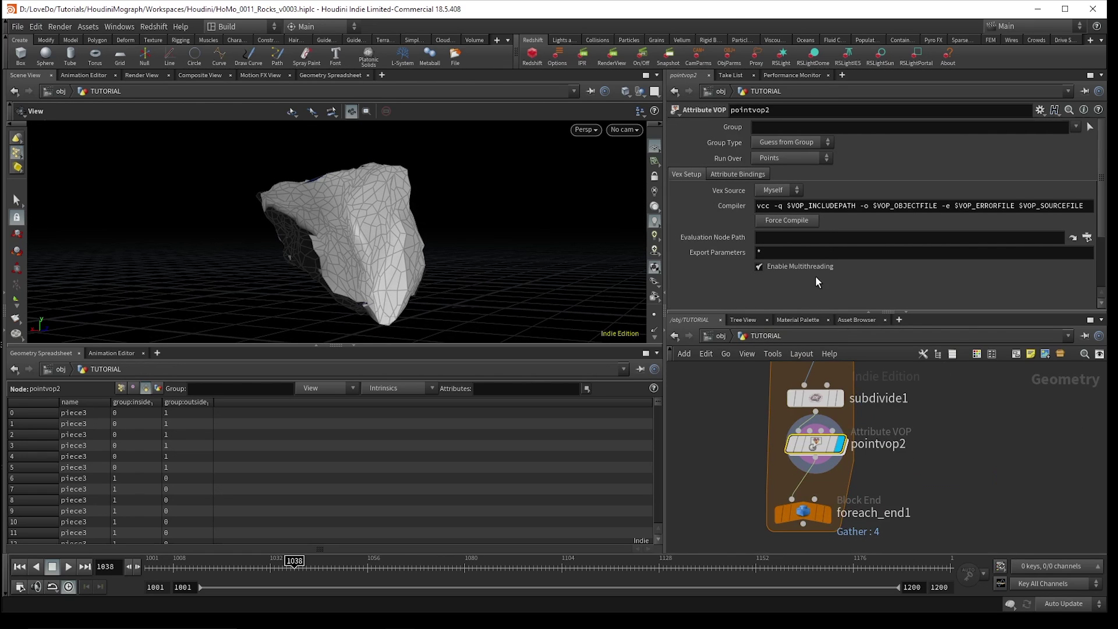
# Set pointvop2's noise Frequency to 5.8 and Amplitude to 0.043.
pyautogui.scroll(-3, 815, 276)
pyautogui.click(961, 292)
pyautogui.moveTo(961, 289); pyautogui.dragTo(963, 289)
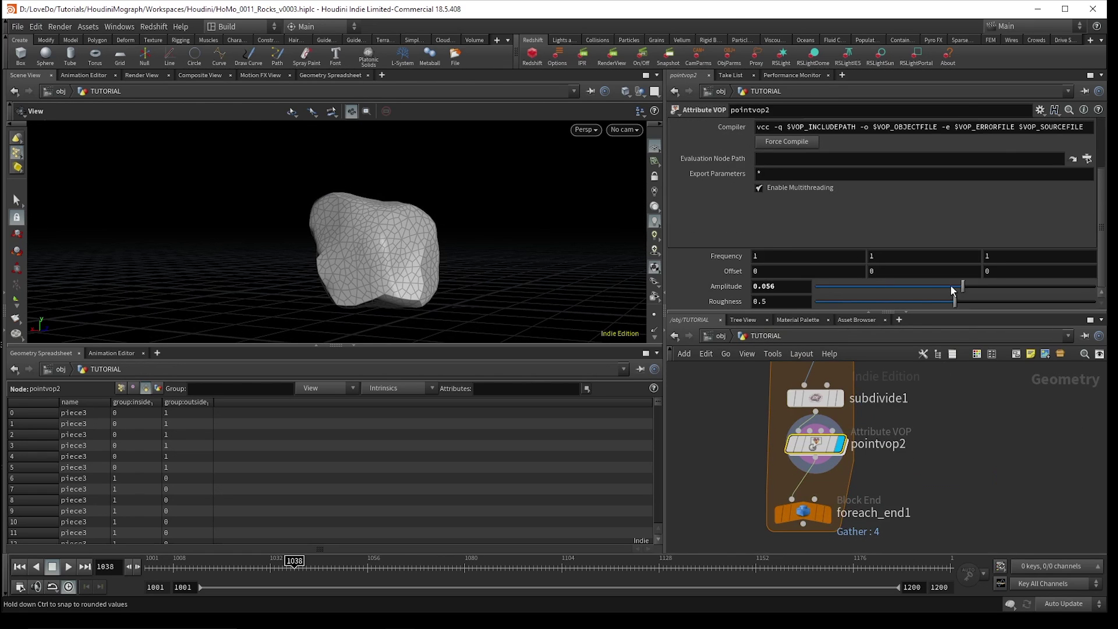
pyautogui.moveTo(725, 257); pyautogui.dragTo(932, 255, button='middle')
pyautogui.moveTo(883, 285); pyautogui.dragTo(972, 287)
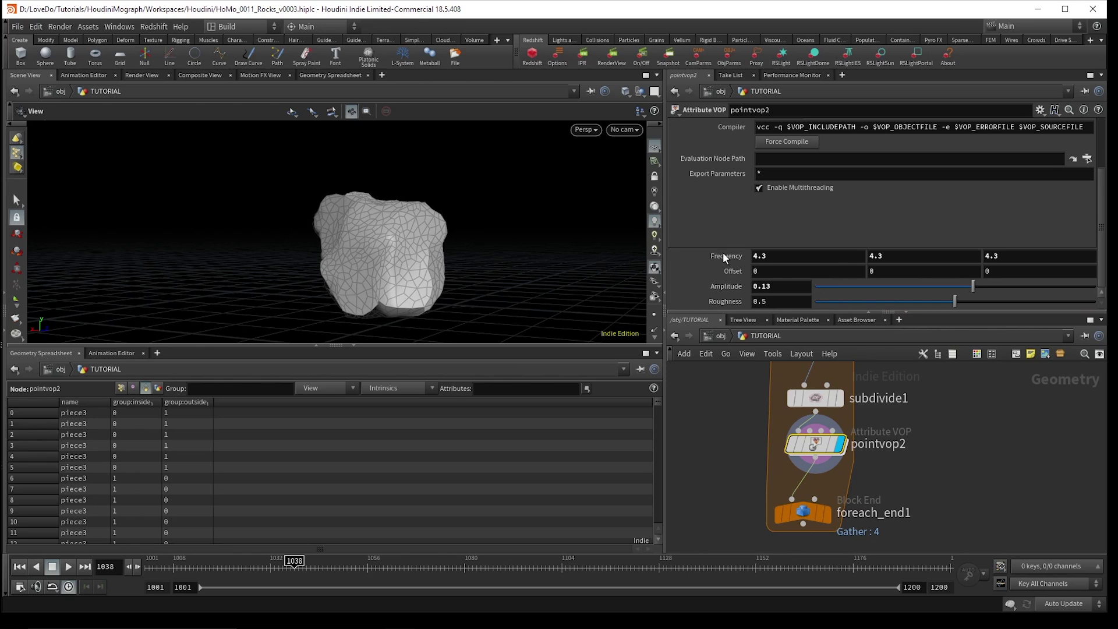
pyautogui.moveTo(734, 256); pyautogui.dragTo(839, 259, button='middle')
pyautogui.moveTo(973, 286); pyautogui.dragTo(959, 285)
pyautogui.press('Tab')
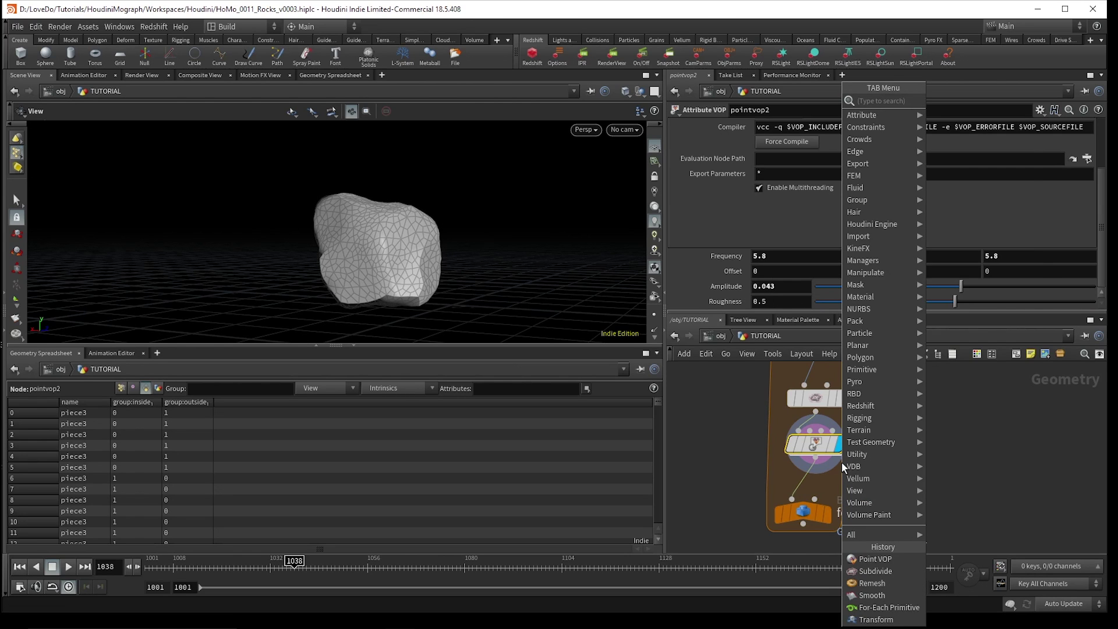
# Insert a normal node on the wire below pointvop2.
pyautogui.write('normal')
pyautogui.press('Return')
pyautogui.click(841, 462)
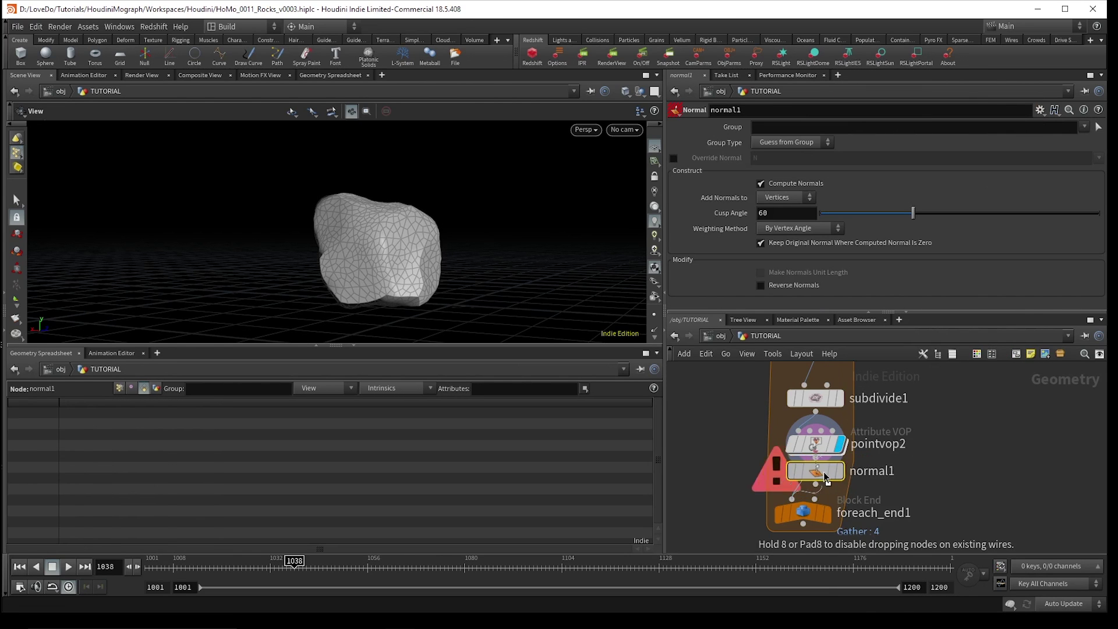
# Display foreach_end1 and turn off Single Pass so all 209 rocks cook.
pyautogui.moveTo(950, 549); pyautogui.dragTo(944, 463, button='middle')
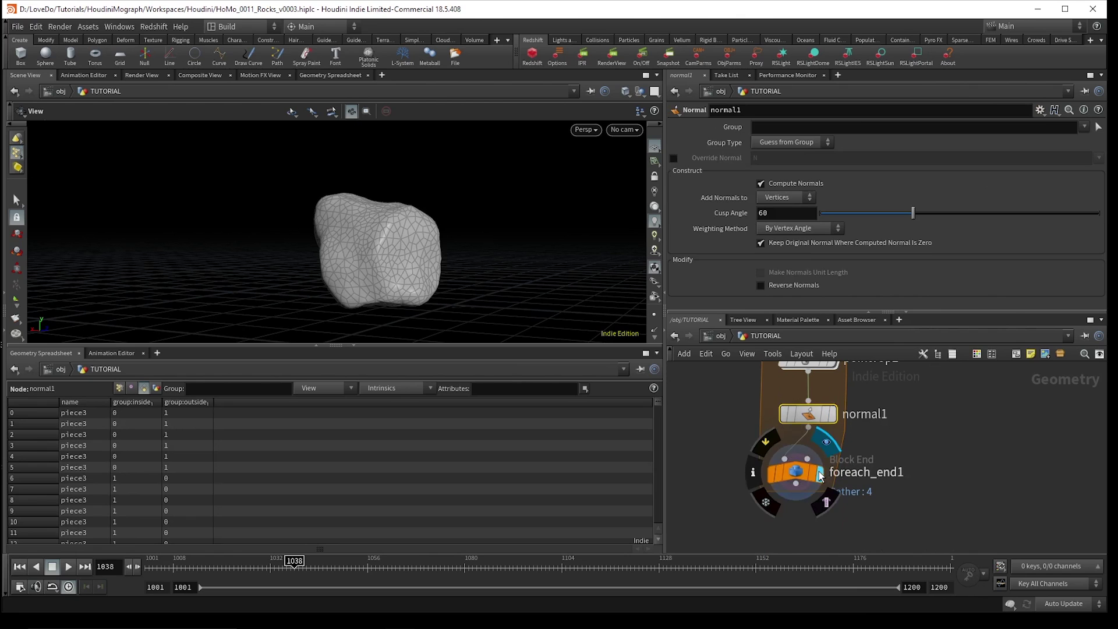
pyautogui.click(819, 473)
pyautogui.click(674, 251)
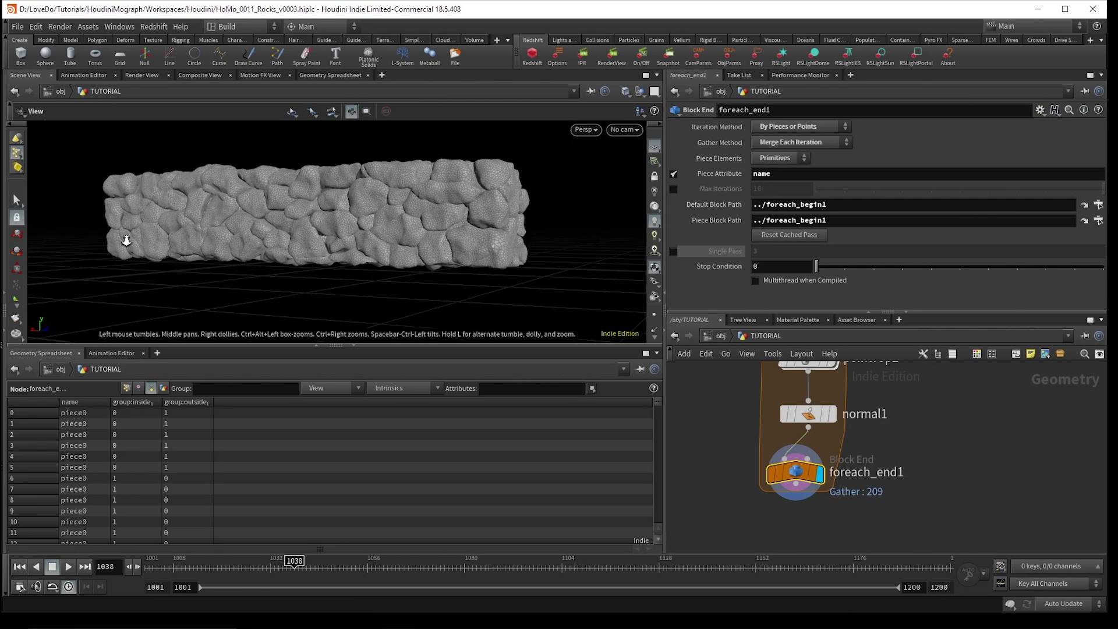
pyautogui.moveTo(125, 243); pyautogui.dragTo(277, 244, button='middle')
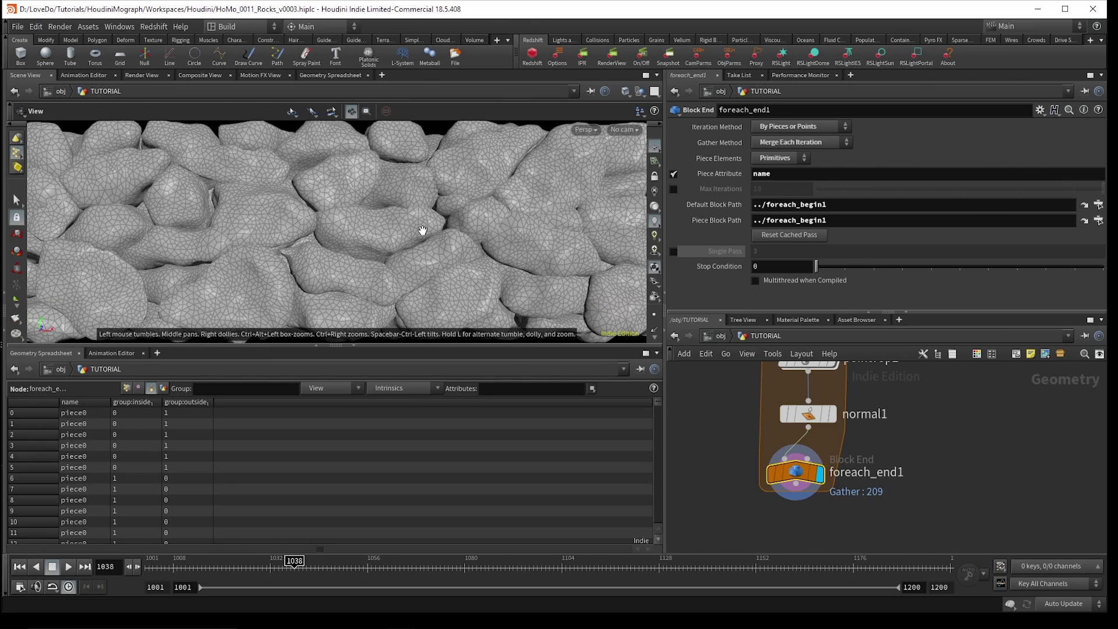
pyautogui.moveTo(277, 283)
pyautogui.mouseDown()
pyautogui.moveTo(350, 273)
pyautogui.moveTo(142, 252)
pyautogui.moveTo(329, 275)
pyautogui.moveTo(287, 267)
pyautogui.mouseUp()
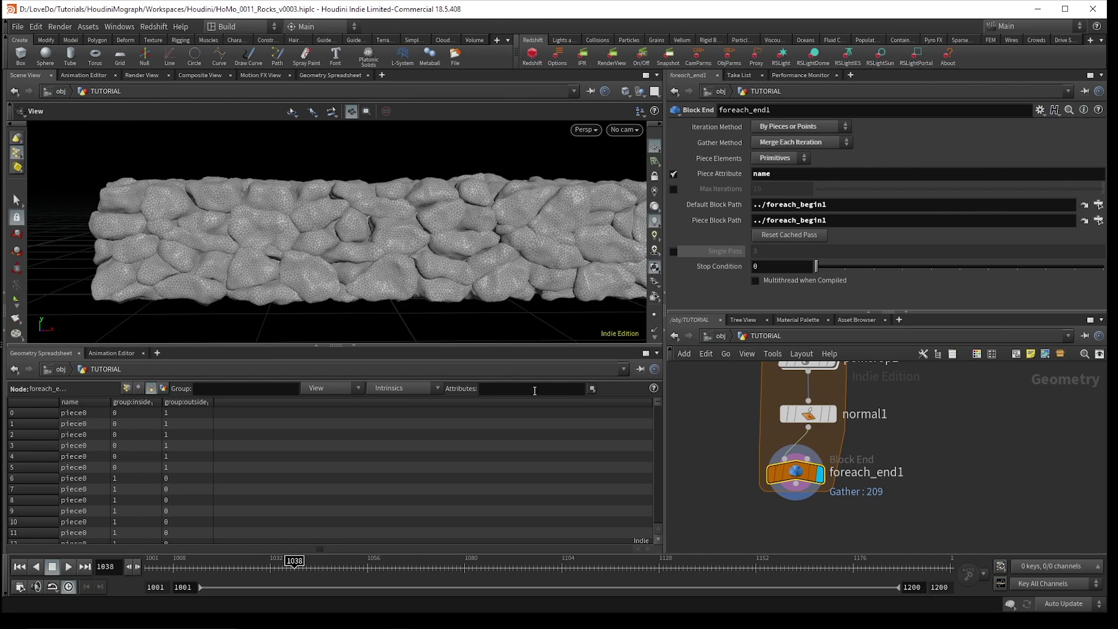
# Switch the cooking update mode to Manual.
pyautogui.scroll(-2, 837, 495)
pyautogui.click(1054, 605)
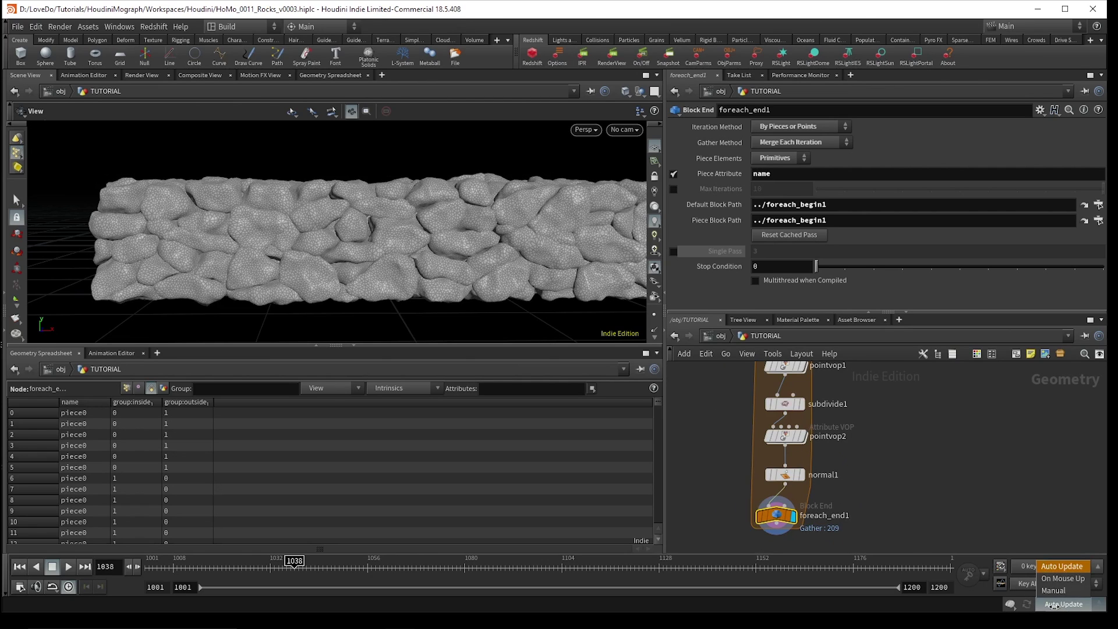
pyautogui.click(1049, 595)
# Create a metadata import node for foreach_begin1 and rename it to info.
pyautogui.scroll(-4, 838, 513)
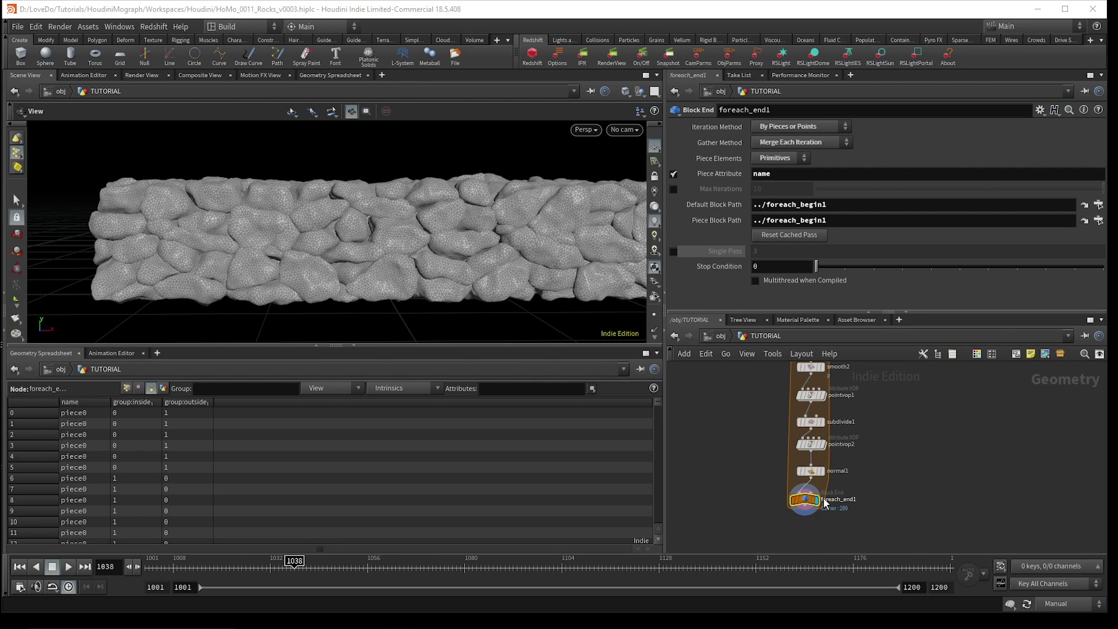
pyautogui.moveTo(797, 374); pyautogui.dragTo(794, 391)
pyautogui.scroll(4, 856, 408)
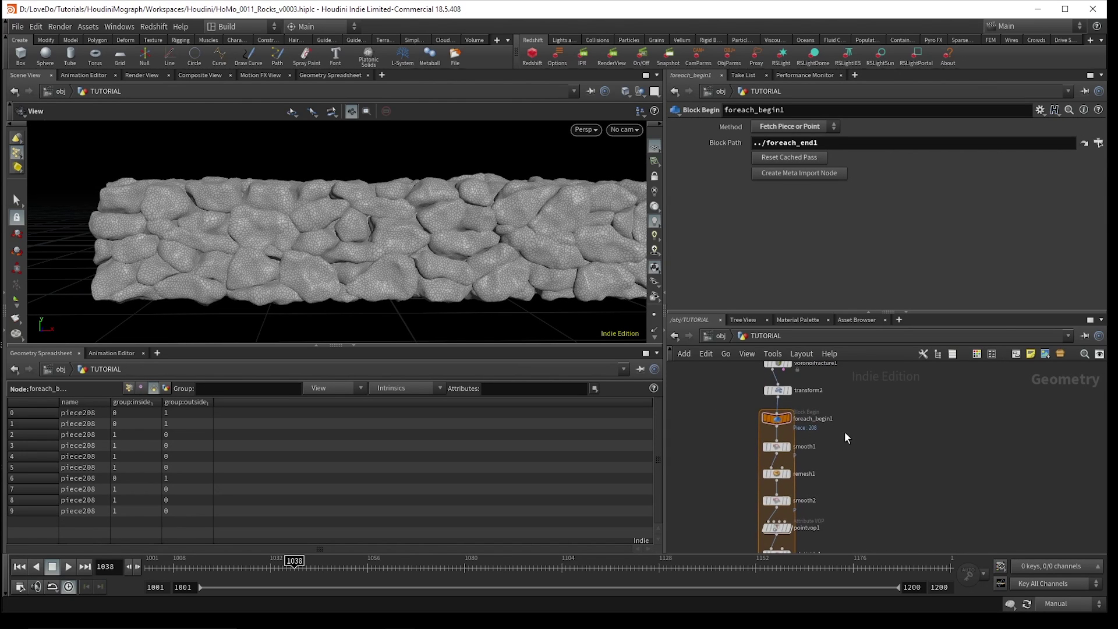
pyautogui.scroll(3, 746, 432)
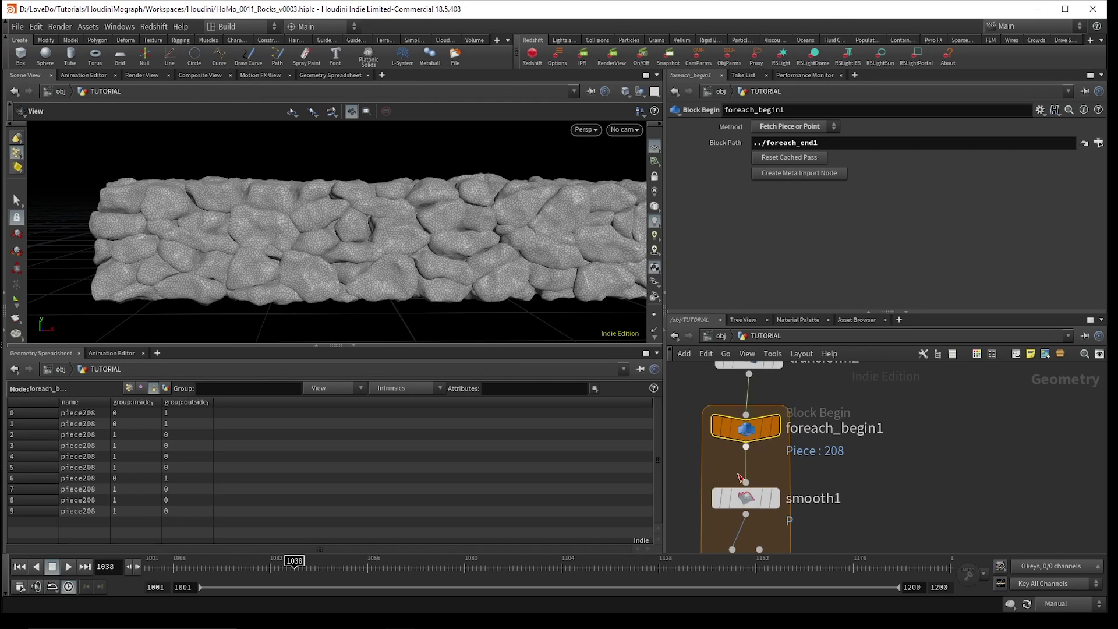
pyautogui.moveTo(743, 431)
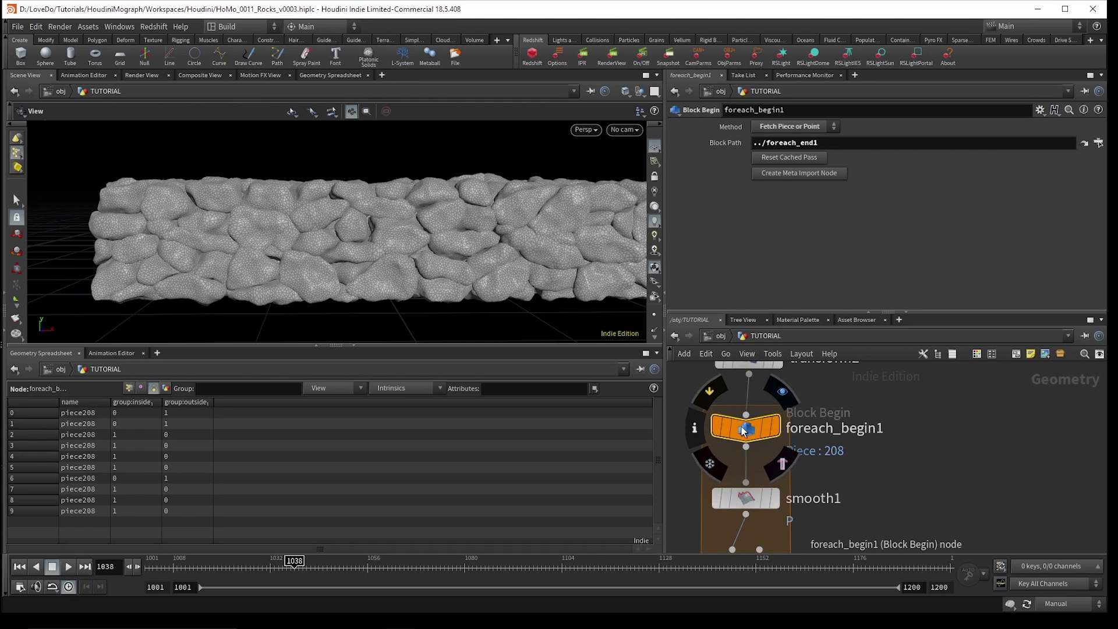
pyautogui.click(799, 173)
pyautogui.scroll(-3, 960, 469)
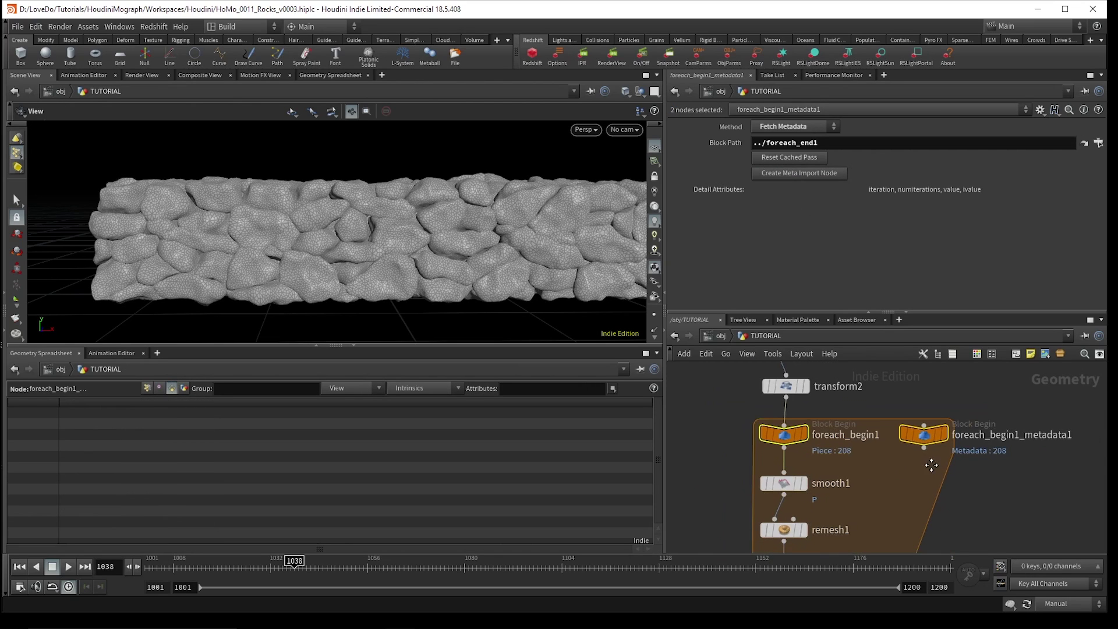
pyautogui.doubleClick(973, 422)
pyautogui.write('in')
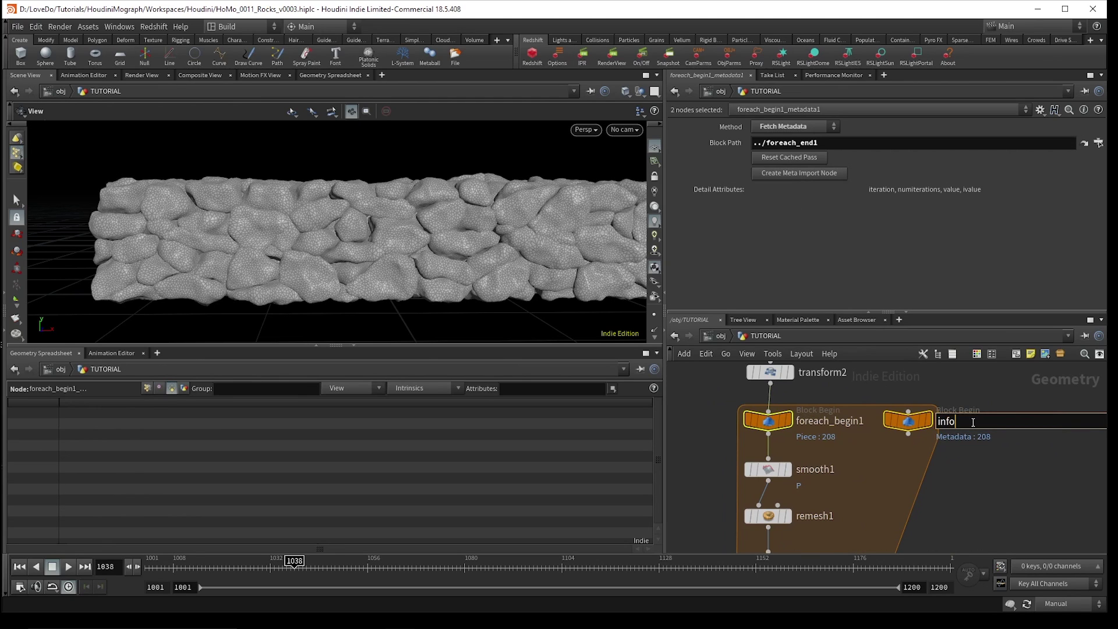
pyautogui.write('fo')
pyautogui.press('Return')
pyautogui.scroll(-3, 972, 425)
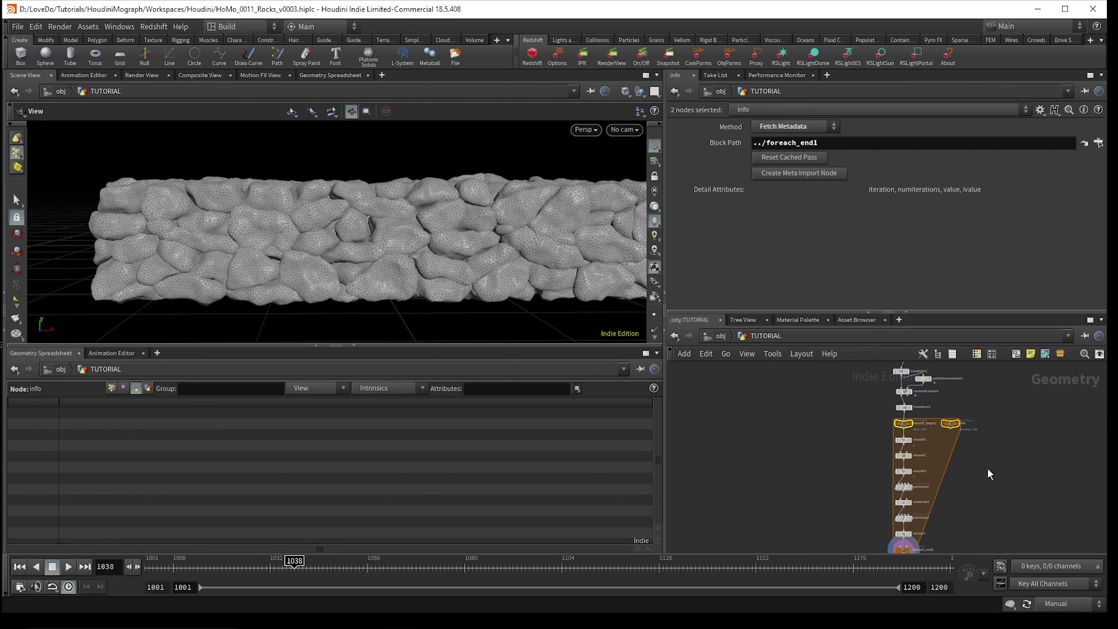
pyautogui.scroll(2, 926, 473)
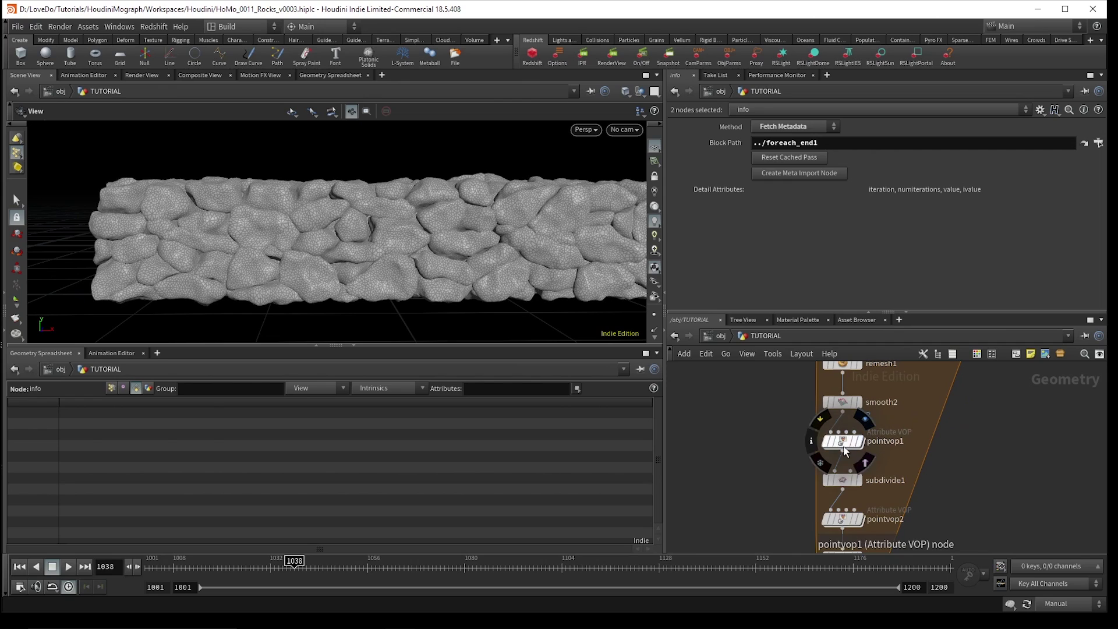
# Set pointvop1's middle Offset value to detail("../info", "iteration", 0) and copy the expression.
pyautogui.click(842, 441)
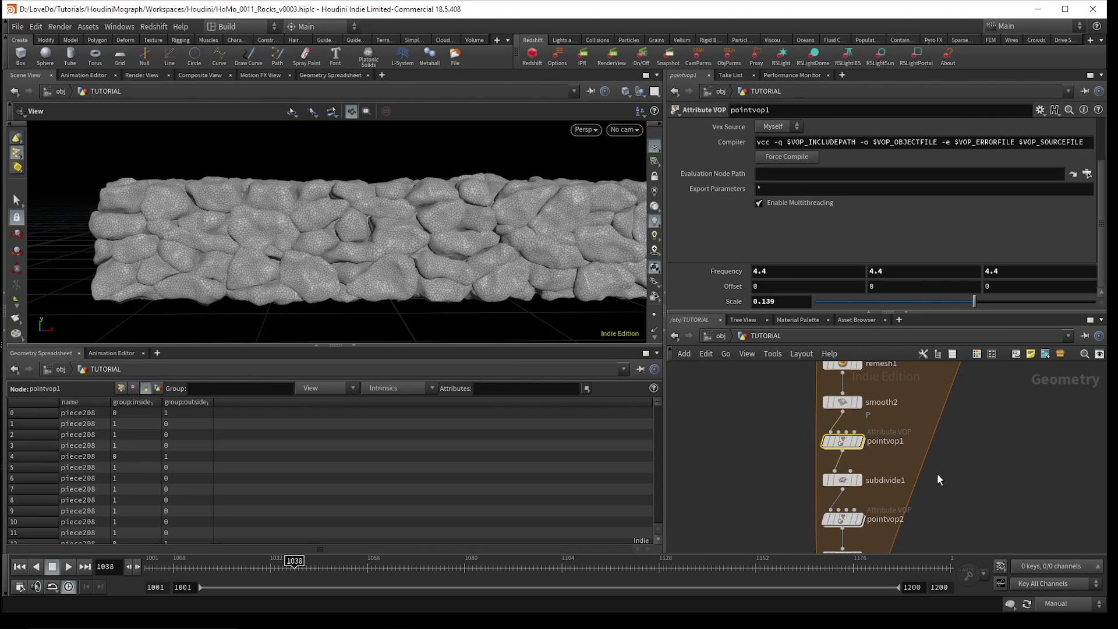
pyautogui.click(891, 285)
pyautogui.write('detail')
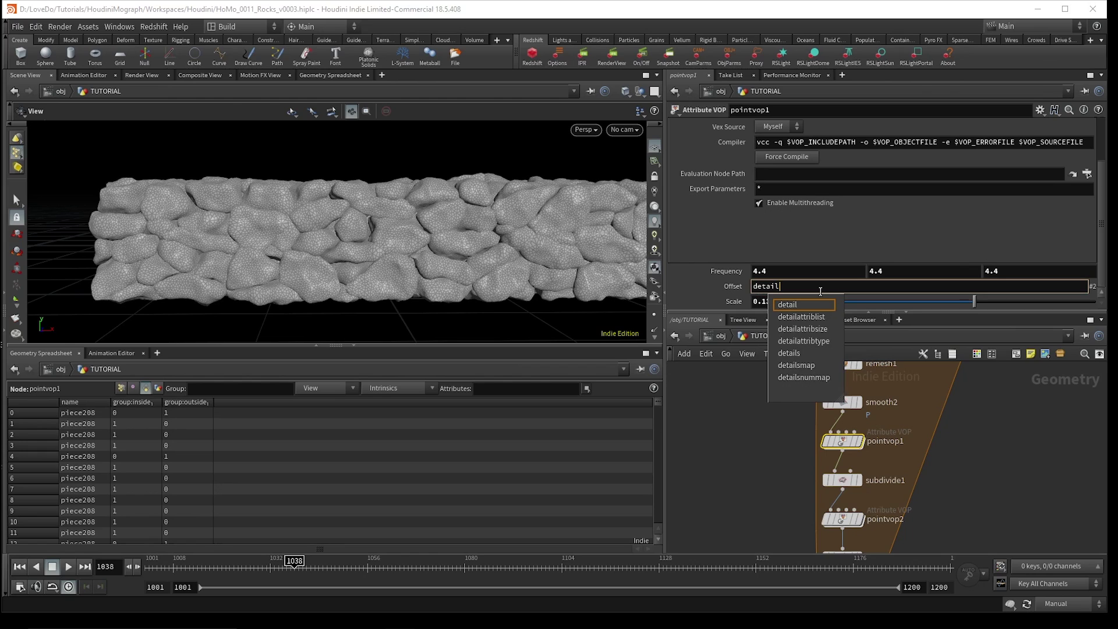
pyautogui.write('("../')
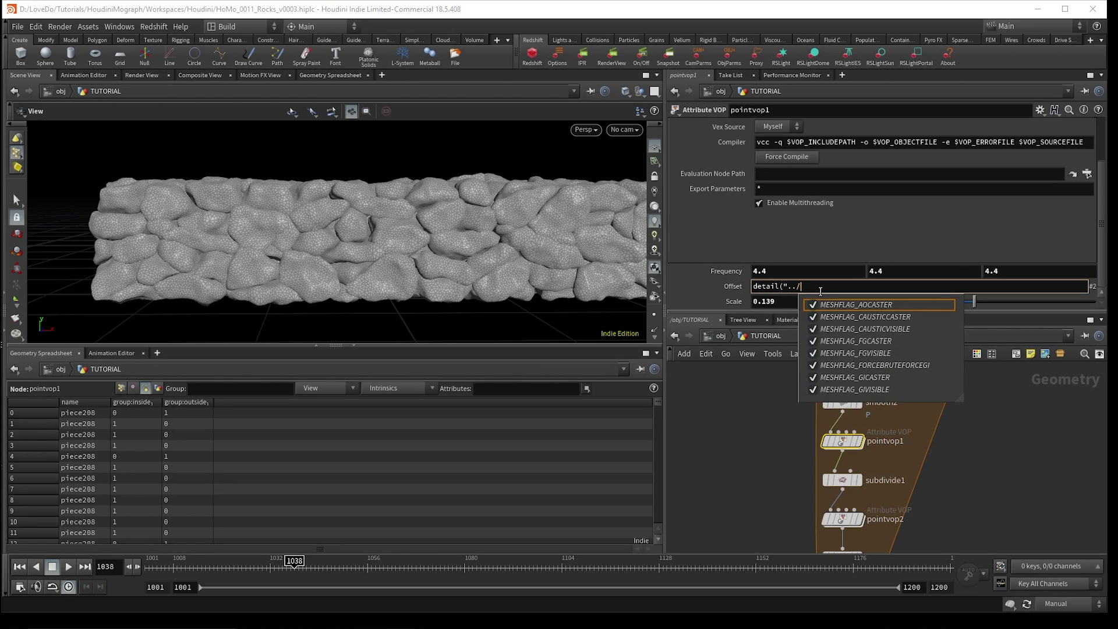
pyautogui.write('info",')
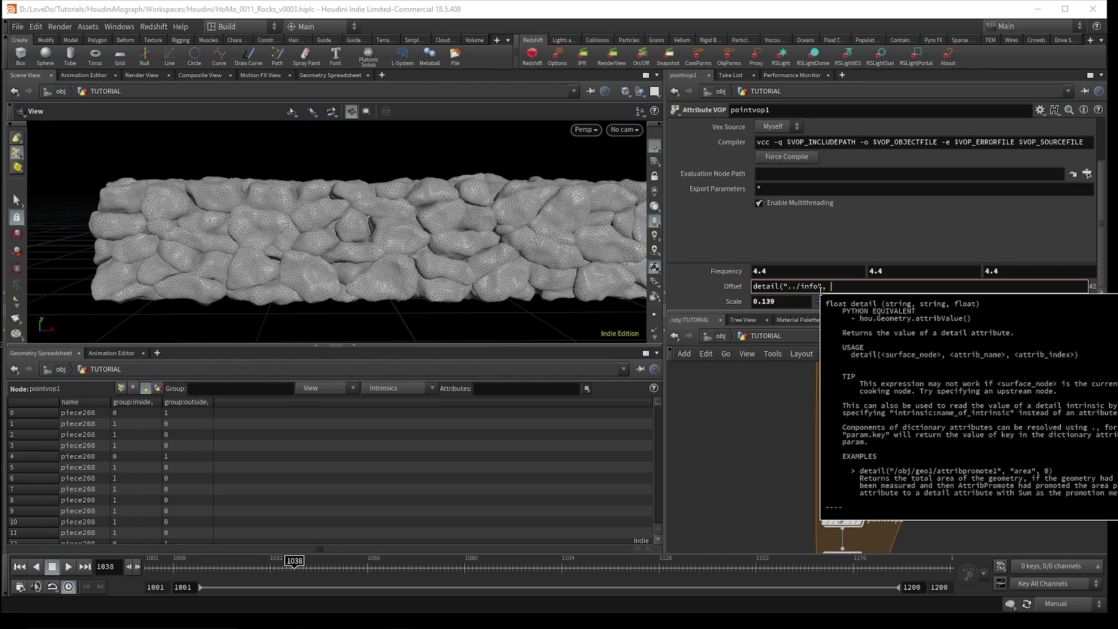
pyautogui.write(' "iteration')
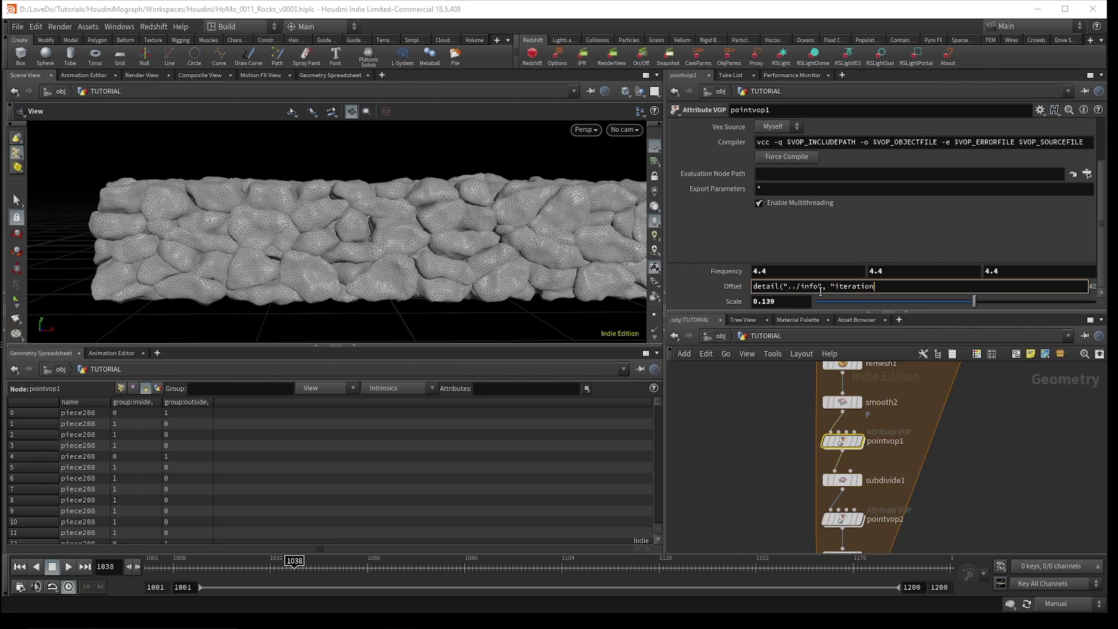
pyautogui.write('", 0')
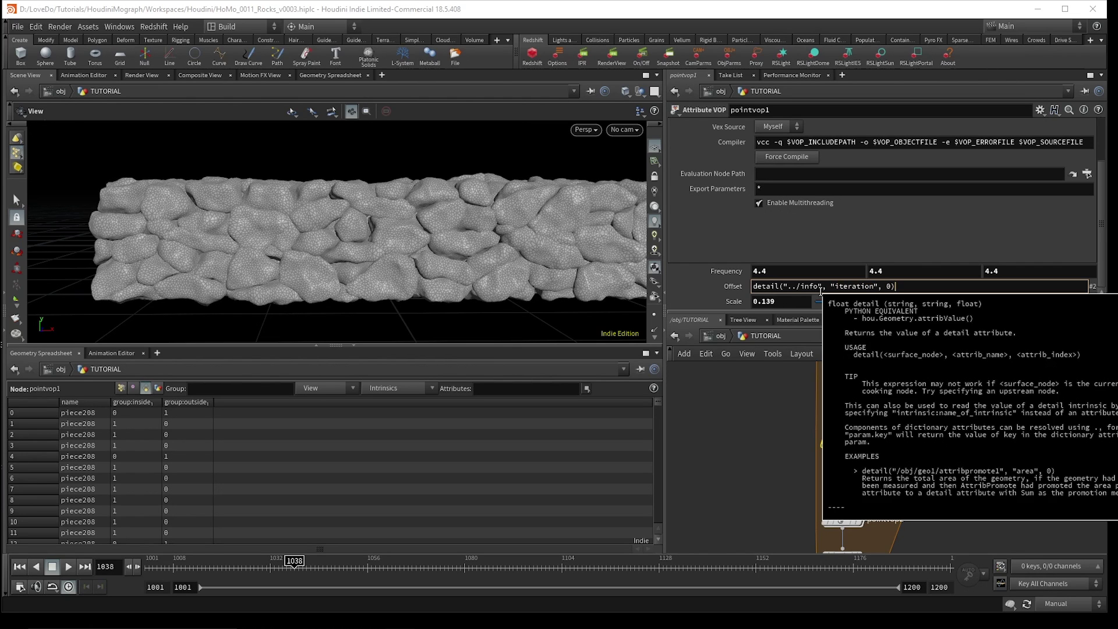
pyautogui.press('Return')
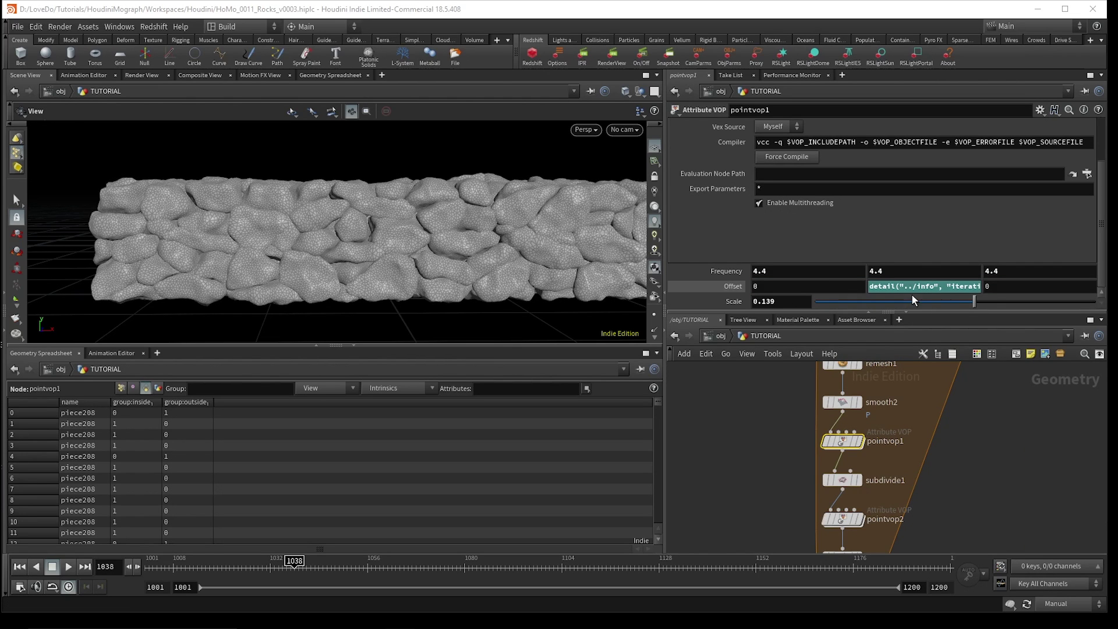
pyautogui.click(913, 289)
pyautogui.hotkey('ctrl', 'c')
# Paste the iteration expression into pointvop2's middle Offset field.
pyautogui.moveTo(915, 445); pyautogui.dragTo(915, 402, button='middle')
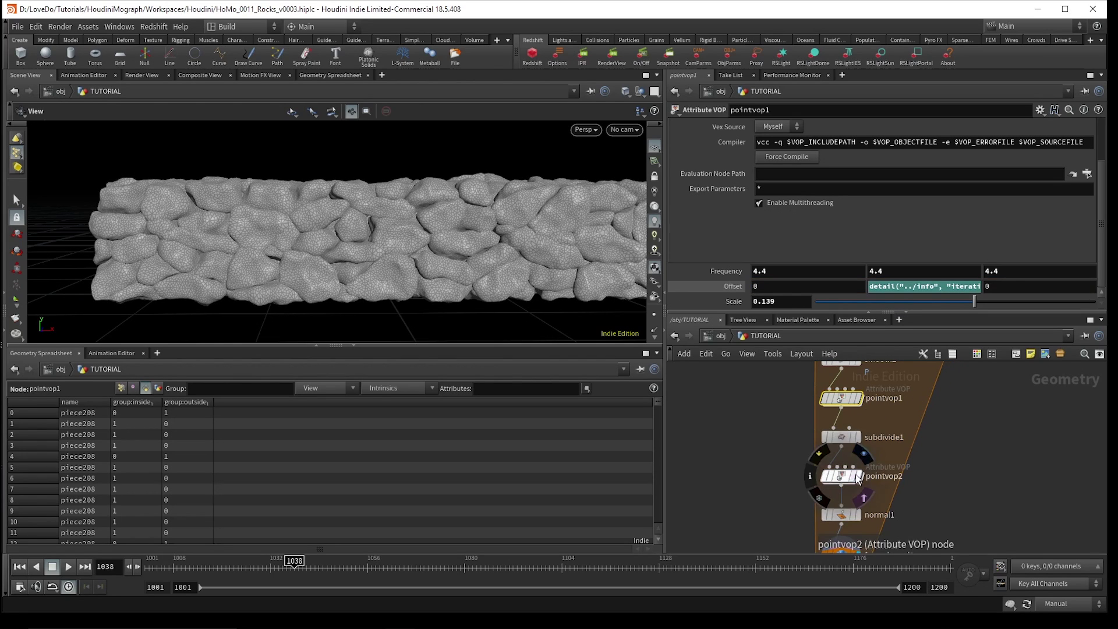
pyautogui.click(837, 476)
pyautogui.click(882, 272)
pyautogui.hotkey('ctrl', 'v')
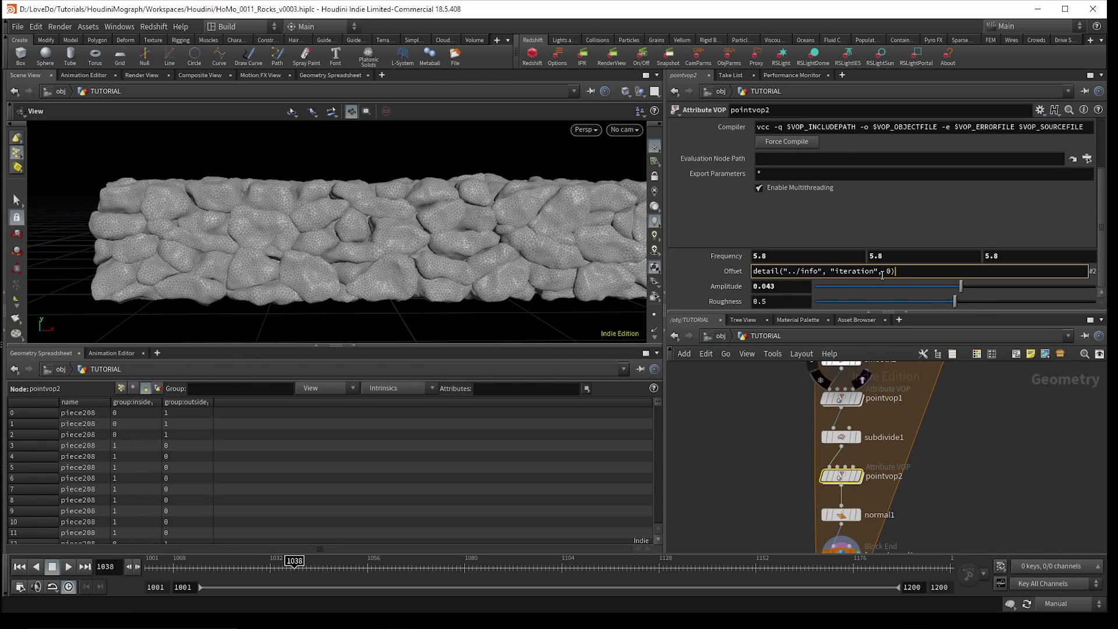
pyautogui.press('Return')
# Switch the cooking update mode back to Auto Update and view the varied rocks.
pyautogui.moveTo(912, 478); pyautogui.dragTo(912, 403, button='middle')
pyautogui.click(1056, 603)
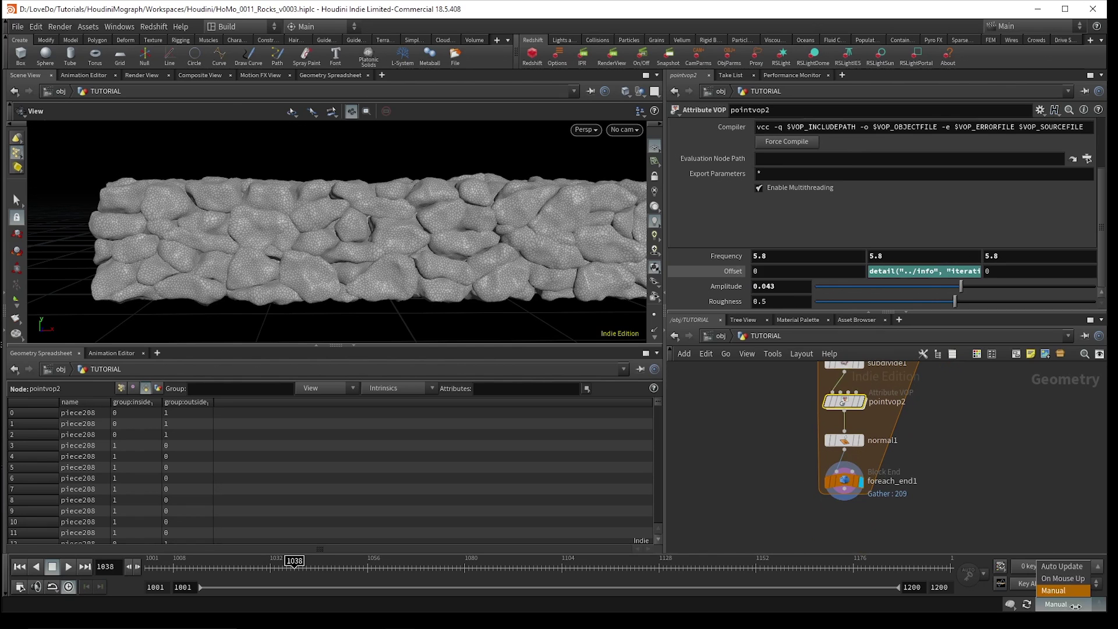
pyautogui.click(1045, 563)
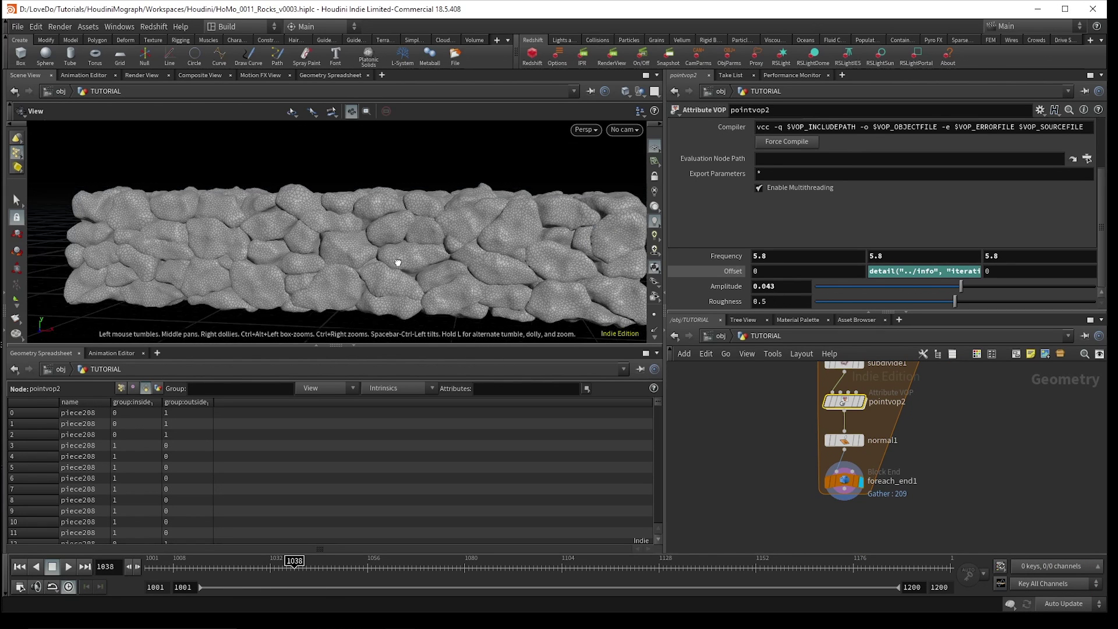
pyautogui.moveTo(398, 263)
pyautogui.mouseDown()
pyautogui.moveTo(444, 251)
pyautogui.moveTo(364, 260)
pyautogui.moveTo(395, 255)
pyautogui.moveTo(375, 268)
pyautogui.moveTo(408, 274)
pyautogui.moveTo(383, 273)
pyautogui.mouseUp()
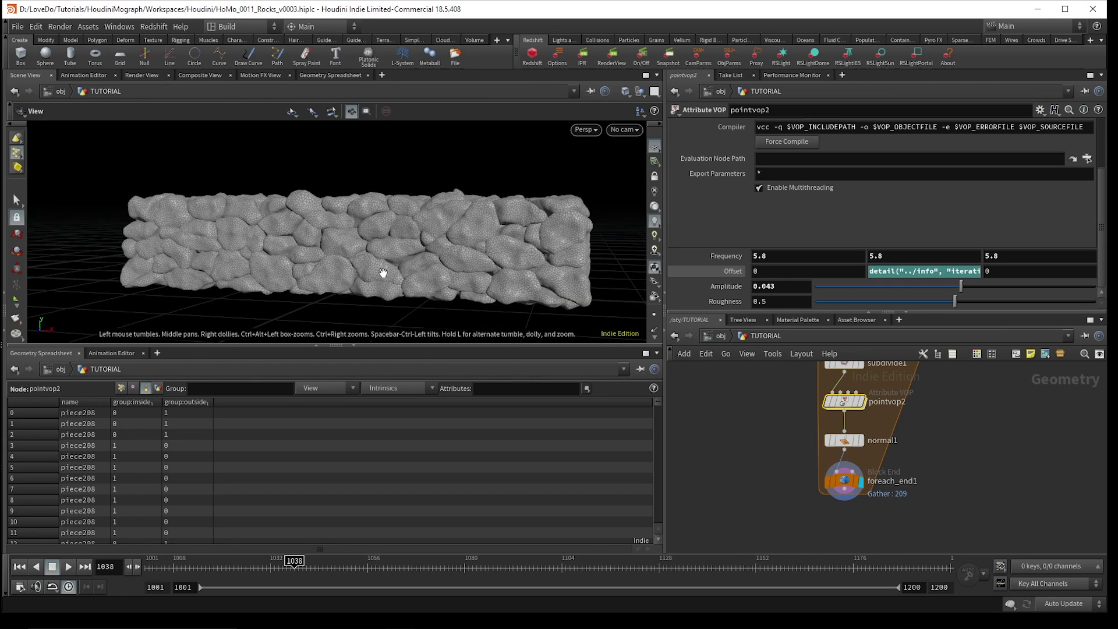
pyautogui.scroll(-6, 831, 514)
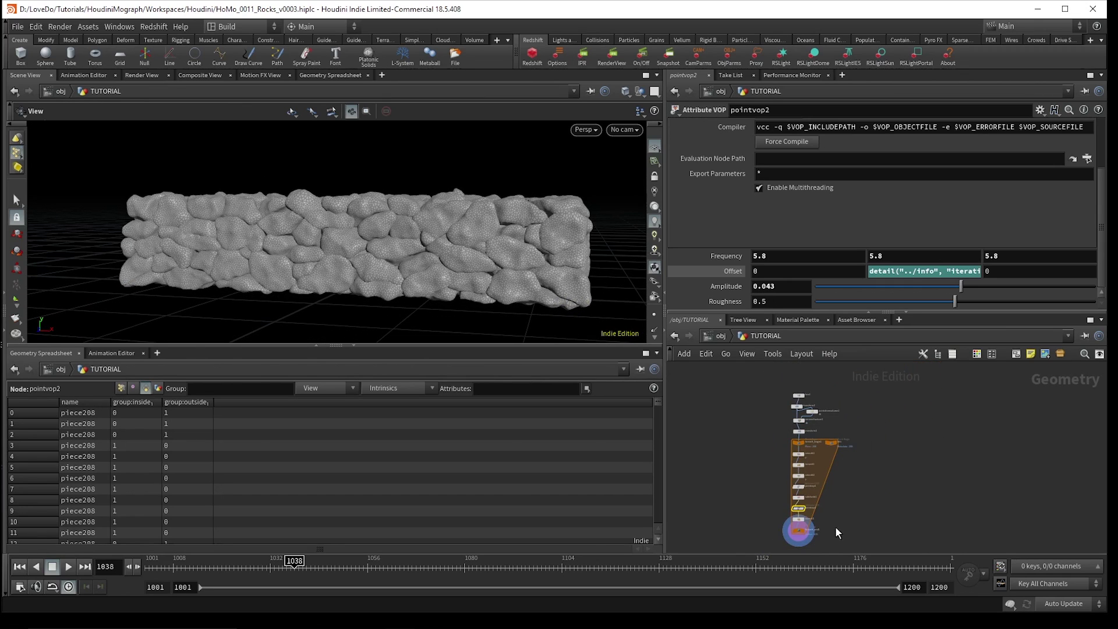
# Box-select all 15 rock network nodes and Alt-drag a copy to the right.
pyautogui.moveTo(836, 528); pyautogui.dragTo(814, 510, button='middle')
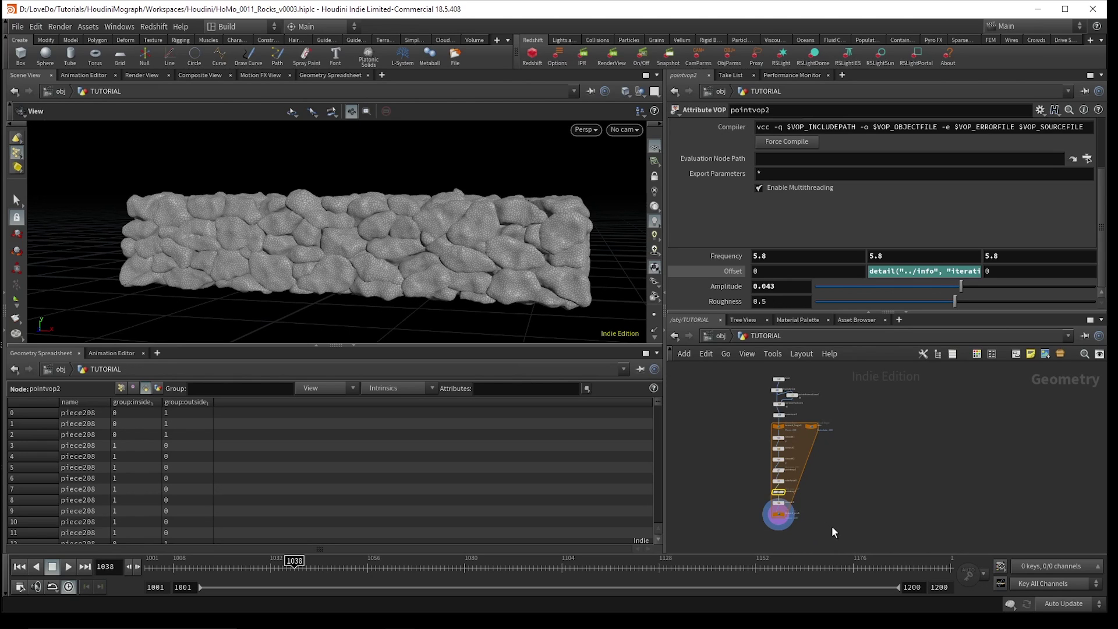
pyautogui.moveTo(832, 526); pyautogui.dragTo(733, 365)
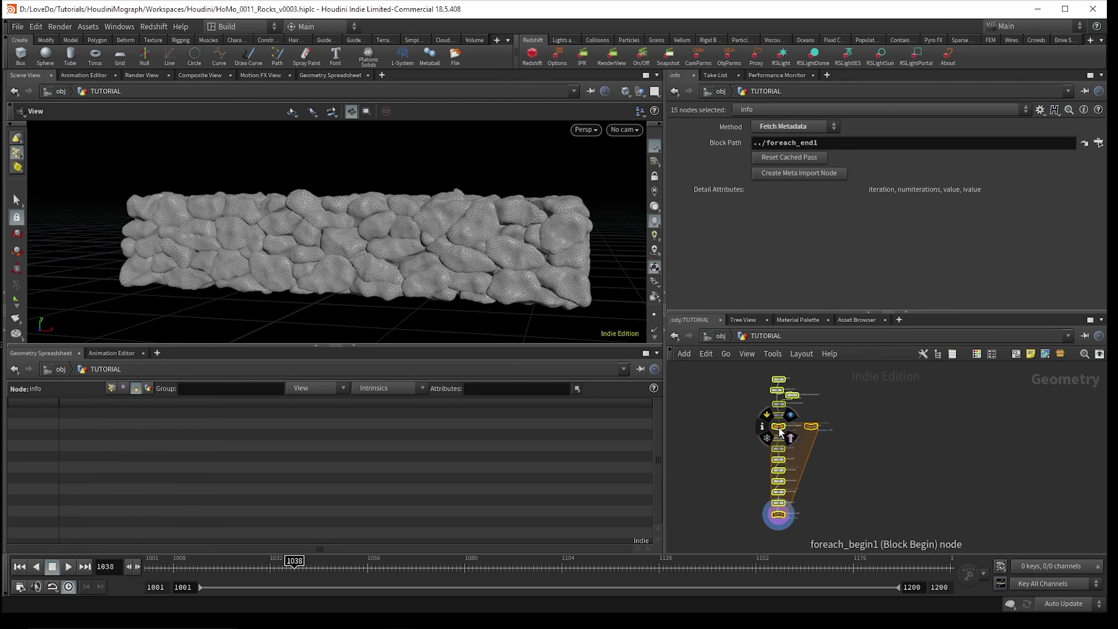
pyautogui.keyDown('alt'); pyautogui.moveTo(778, 429); pyautogui.dragTo(864, 428); pyautogui.keyUp('alt')
pyautogui.scroll(3, 873, 418)
pyautogui.scroll(2, 873, 418)
# Check the duplicated transform3 node, then select foreach_end2 to see its parameters.
pyautogui.click(864, 413)
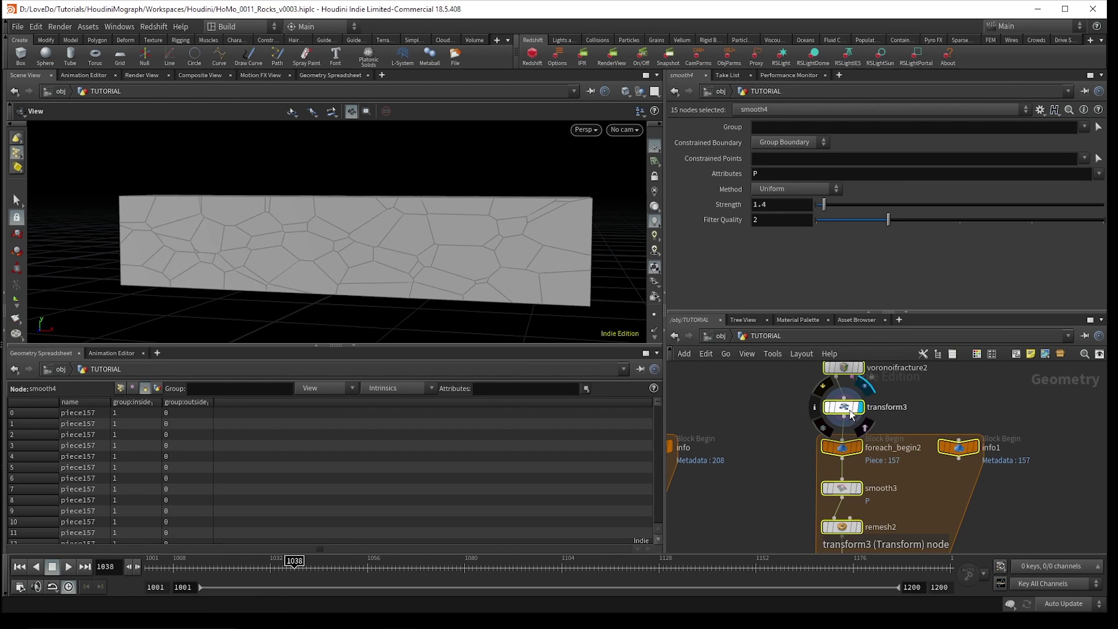
pyautogui.scroll(-2, 897, 407)
pyautogui.scroll(3, 906, 408)
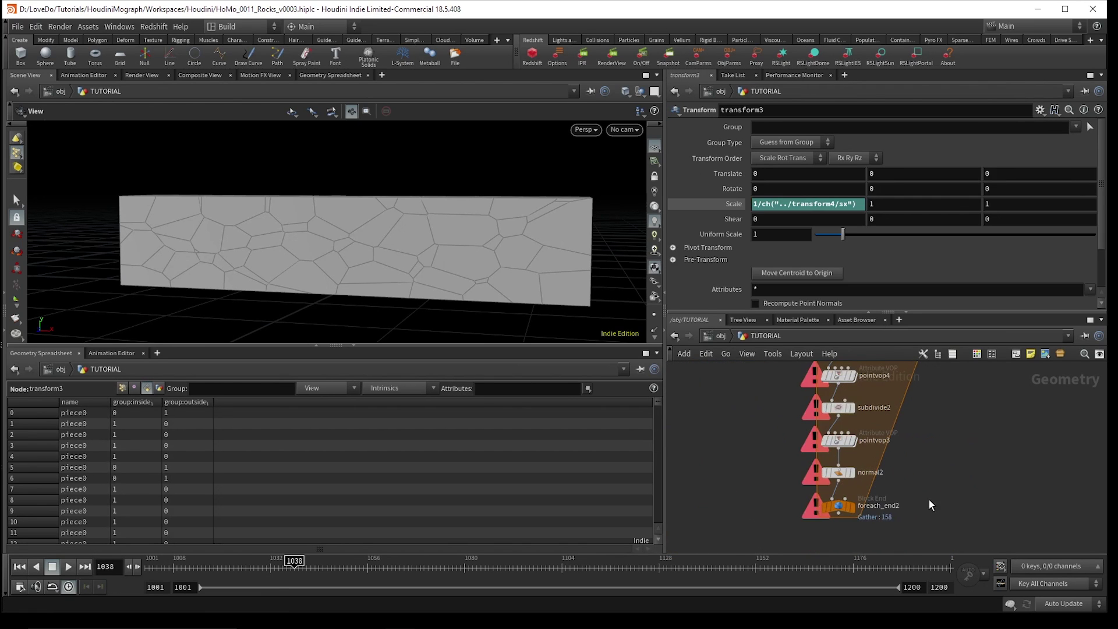
pyautogui.click(844, 510)
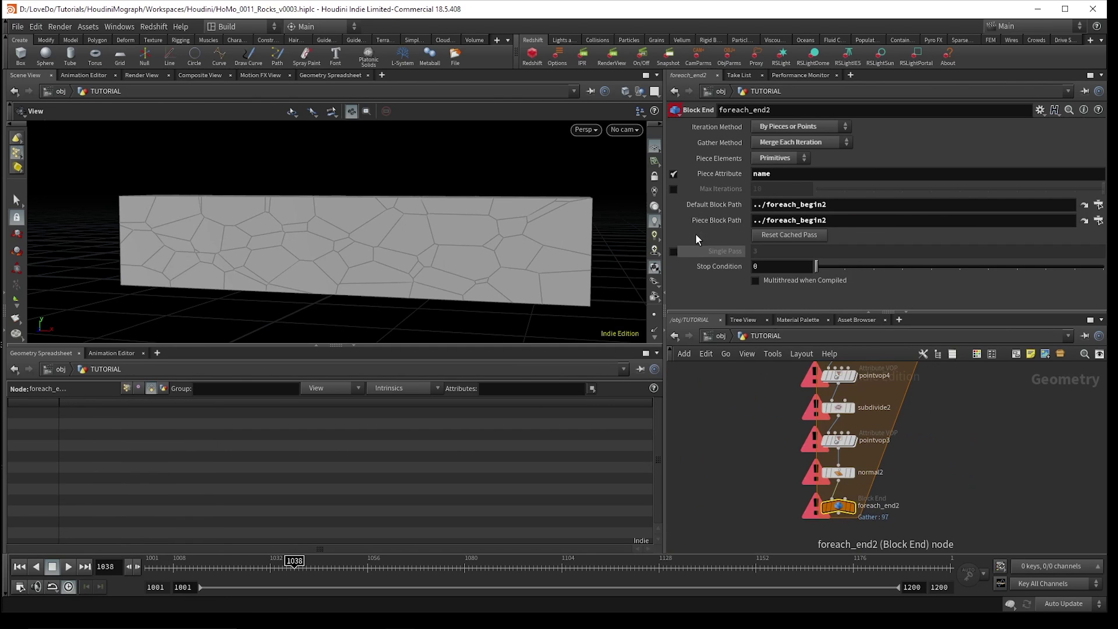
# Preview a single loop pass and add a displayed Transform node below normal2.
pyautogui.click(674, 251)
pyautogui.scroll(2, 847, 449)
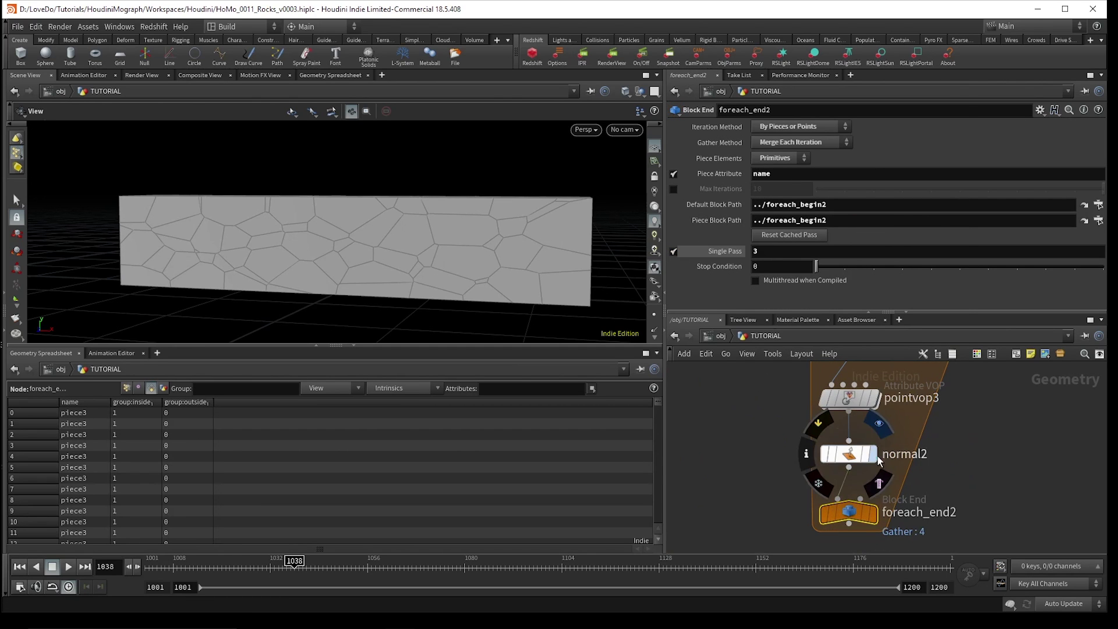
pyautogui.press('Tab')
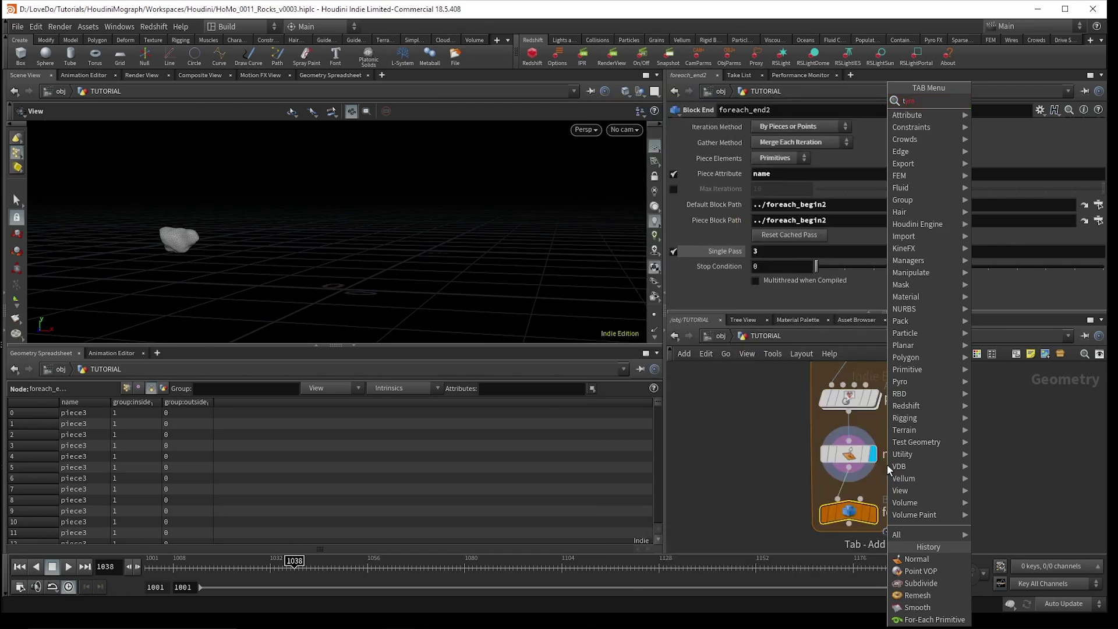
pyautogui.write('trans')
pyautogui.press('Return')
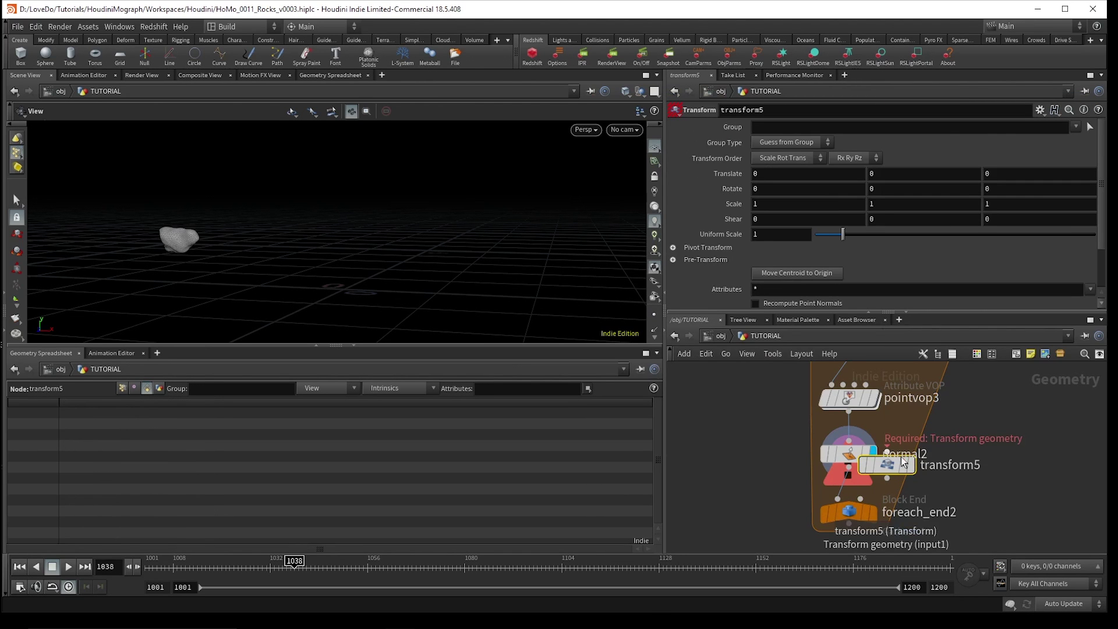
pyautogui.click(862, 520)
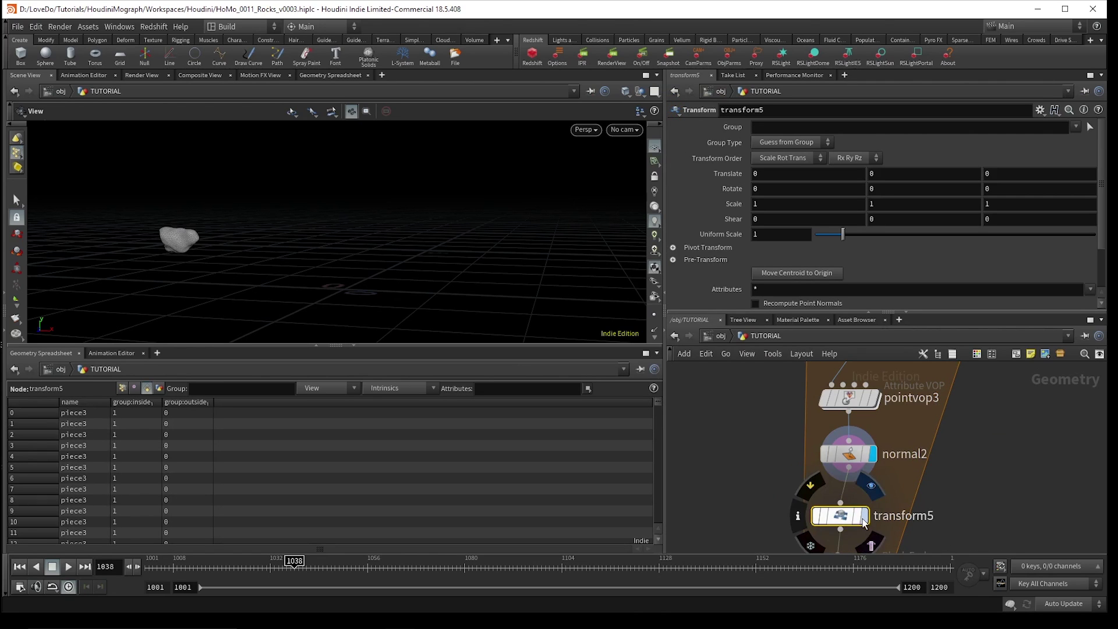
pyautogui.click(864, 517)
# Set the Transform's Translate to -$CEX, -$CEY, -$CEZ to centre the rock.
pyautogui.write('-')
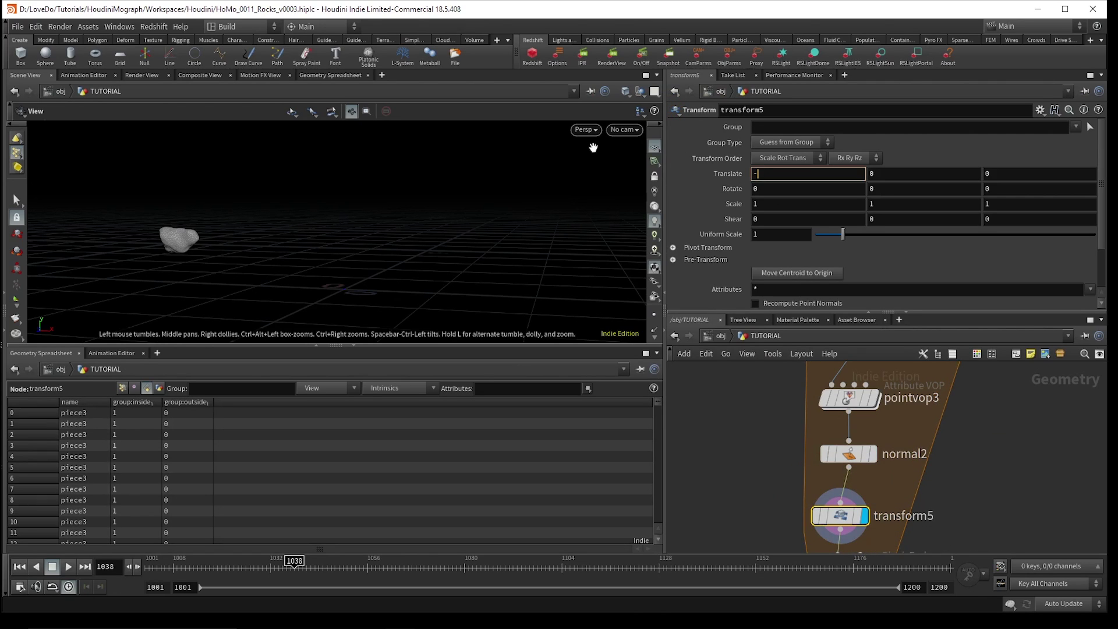
pyautogui.write('$CEX')
pyautogui.press('Return')
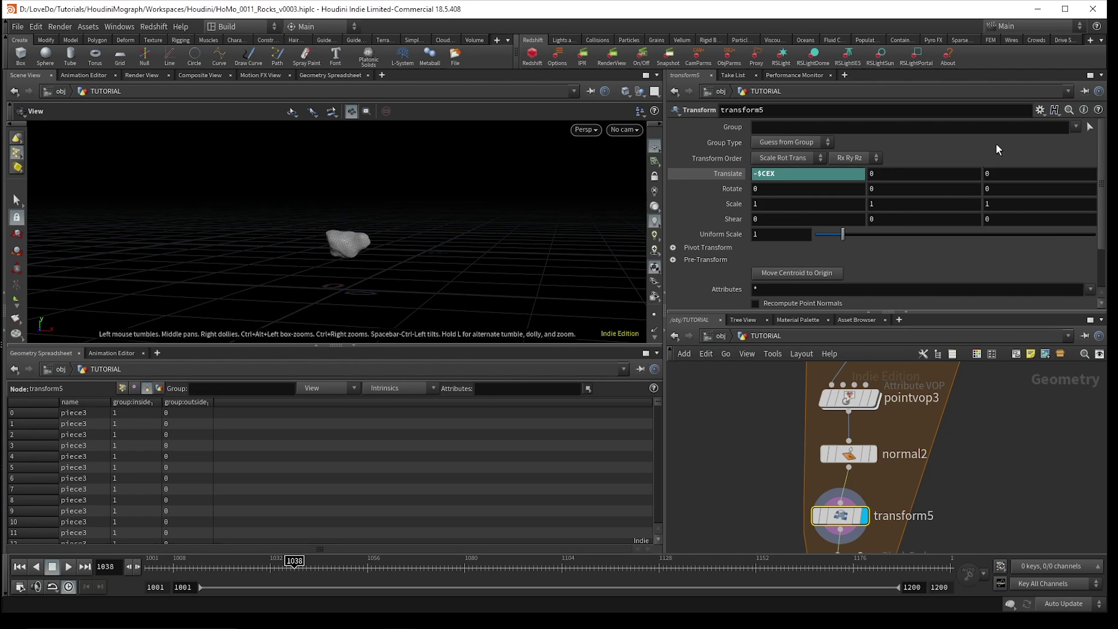
pyautogui.click(790, 170)
pyautogui.write('-$CEY')
pyautogui.press('Tab')
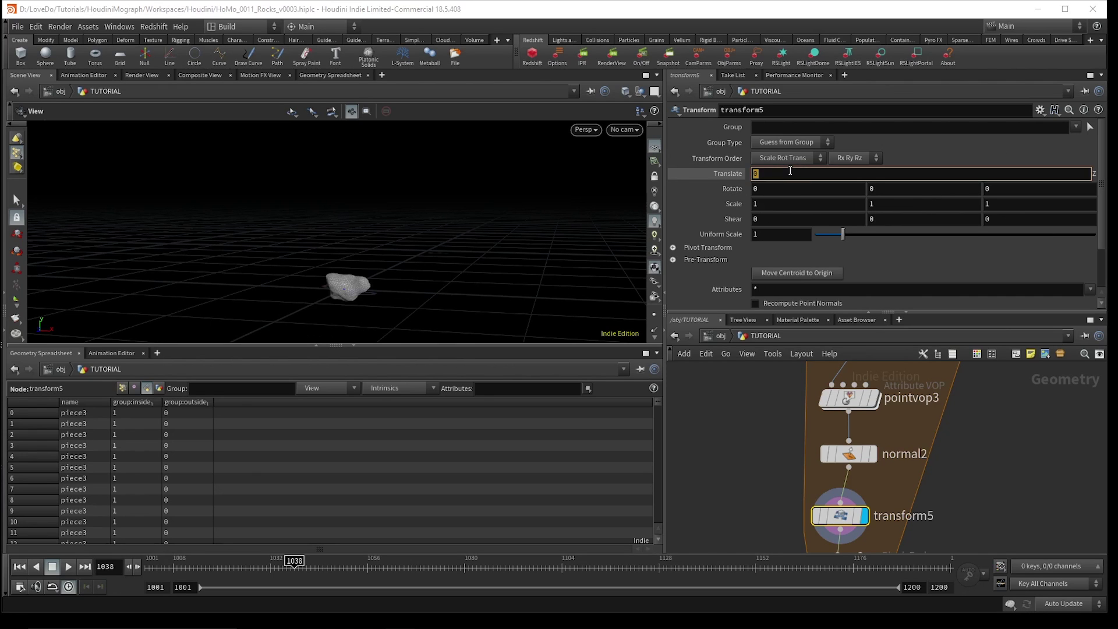
pyautogui.press('Return')
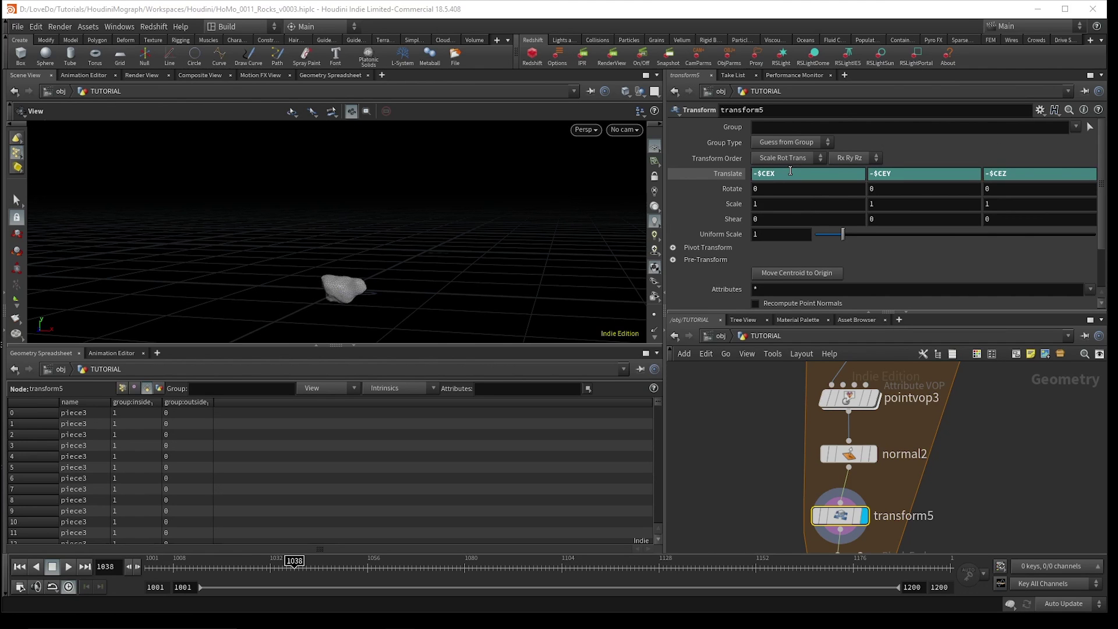
# Insert a Pack node between transform5 and foreach_end2, then select foreach_end2.
pyautogui.press('Tab')
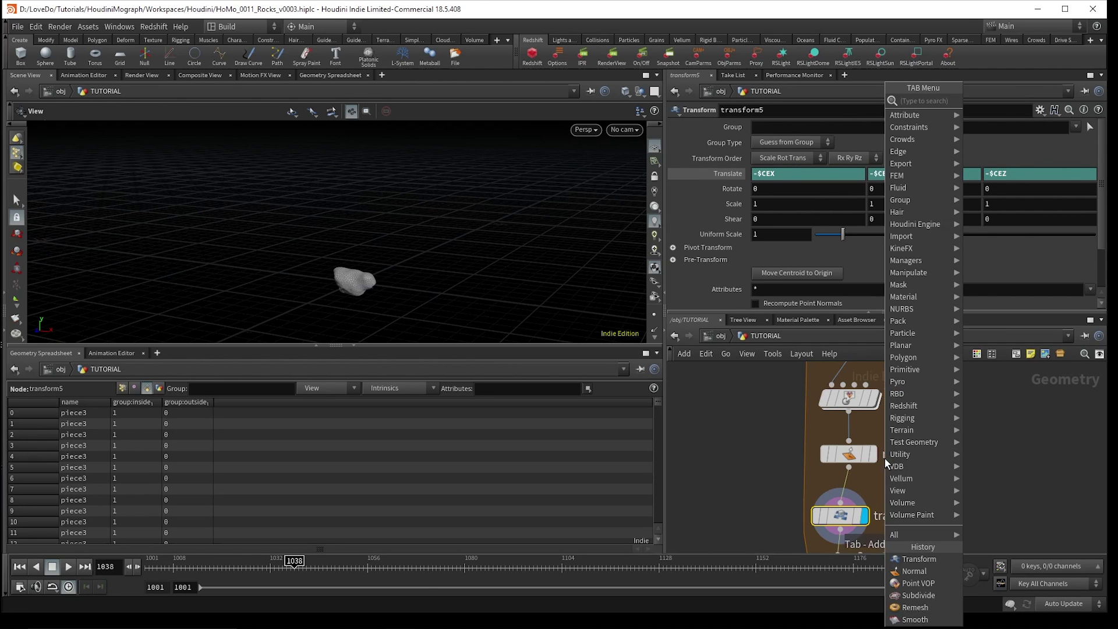
pyautogui.write('pack')
pyautogui.press('Return')
pyautogui.scroll(-3, 885, 458)
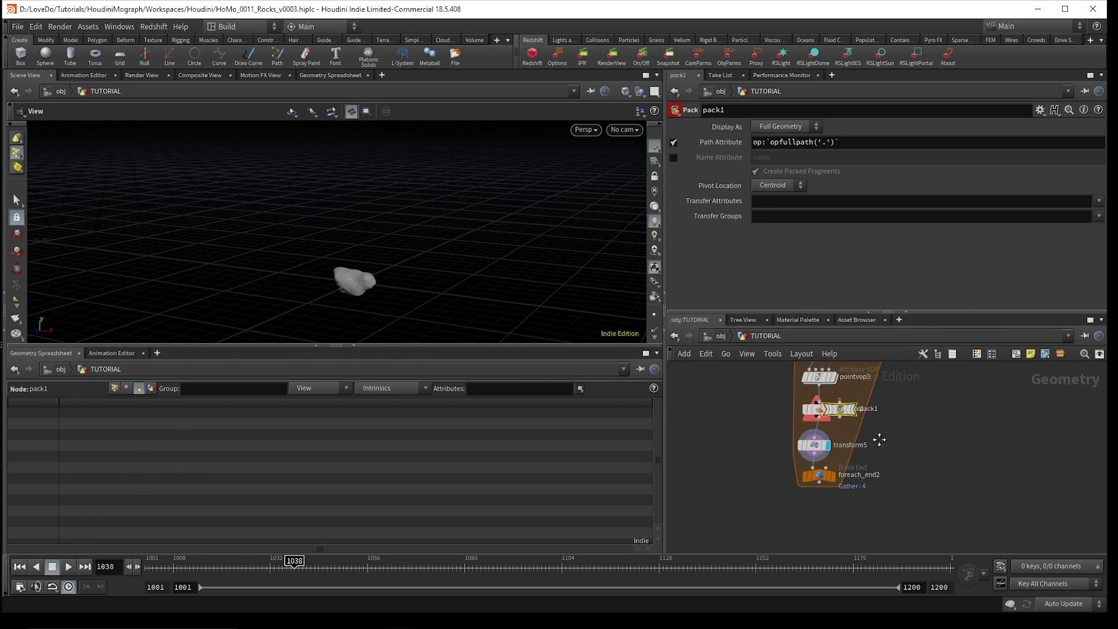
pyautogui.click(827, 445)
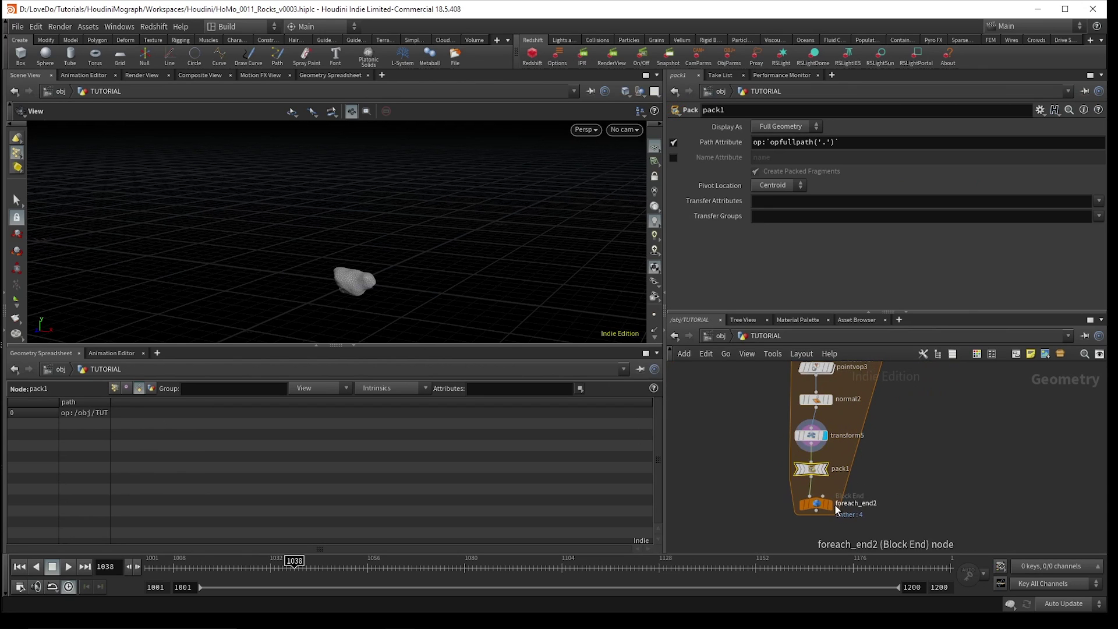
pyautogui.click(816, 503)
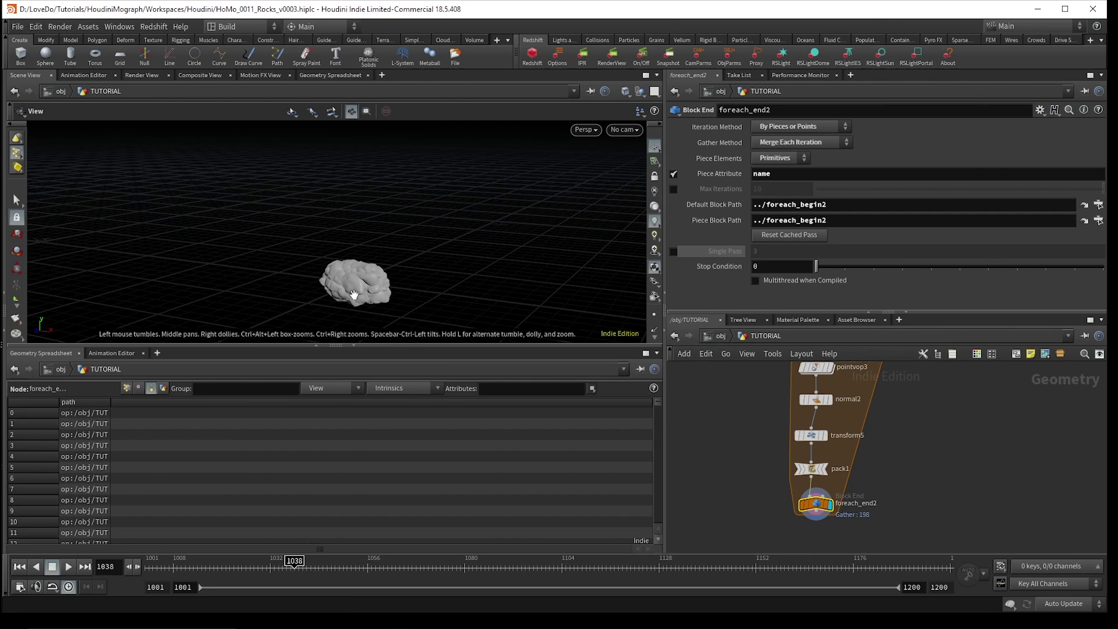
# Add a Copy Stamp node, copy1, to the network.
pyautogui.moveTo(354, 295); pyautogui.dragTo(355, 284)
pyautogui.press('Tab')
pyautogui.write('c')
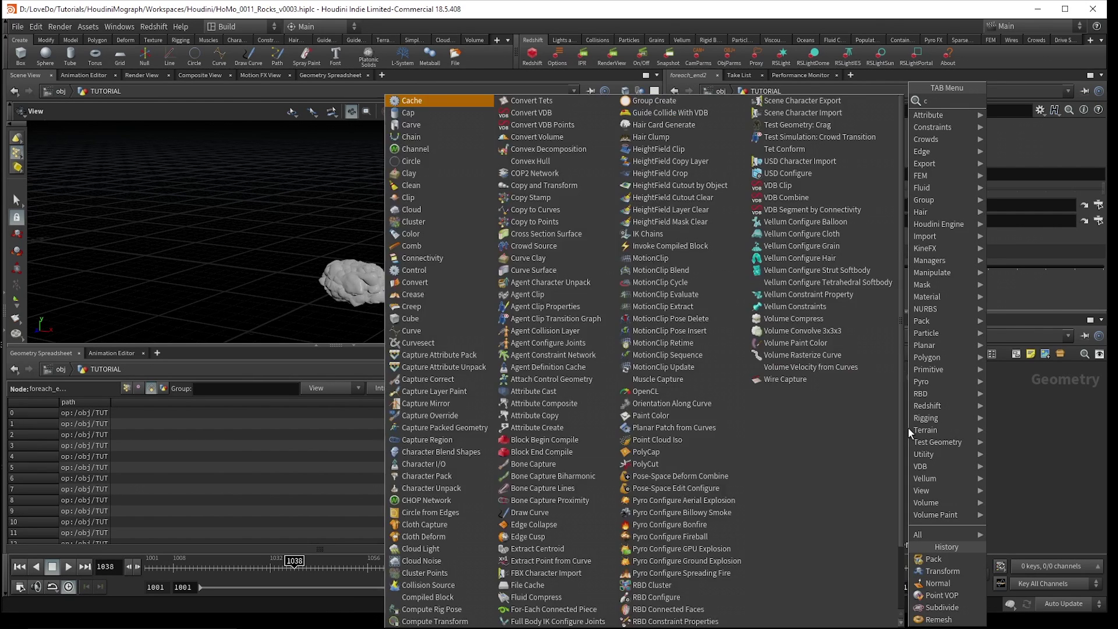
pyautogui.write('opyst')
pyautogui.press('Return')
pyautogui.click(907, 428)
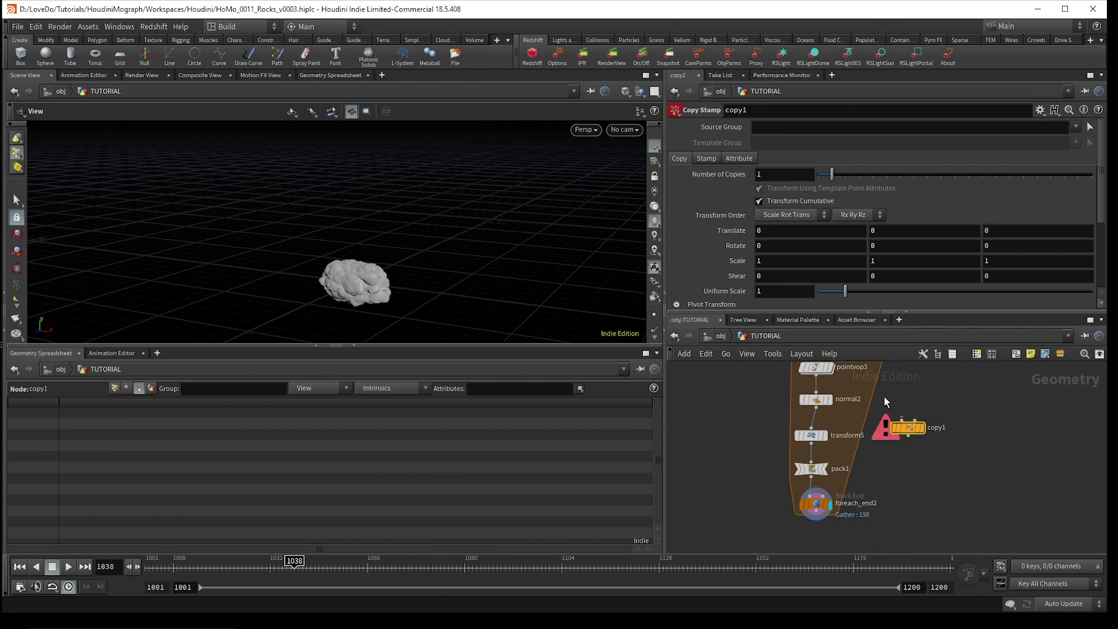
# Create grid1 and wire a Scatter node after it.
pyautogui.scroll(-2, 891, 442)
pyautogui.press('Tab')
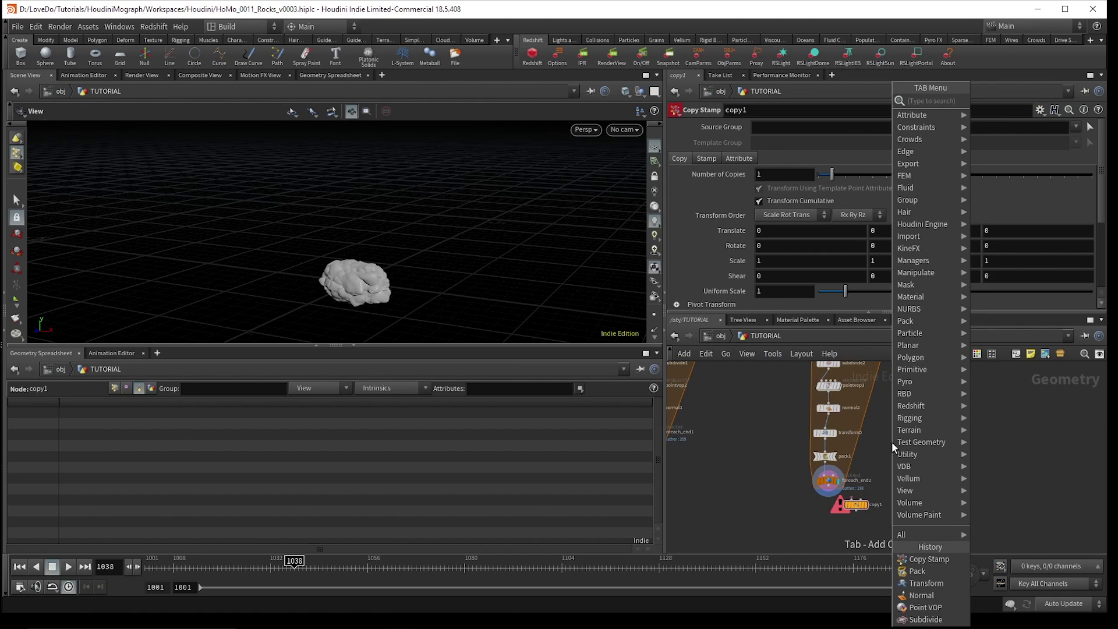
pyautogui.write('gri')
pyautogui.press('Return')
pyautogui.click(892, 442)
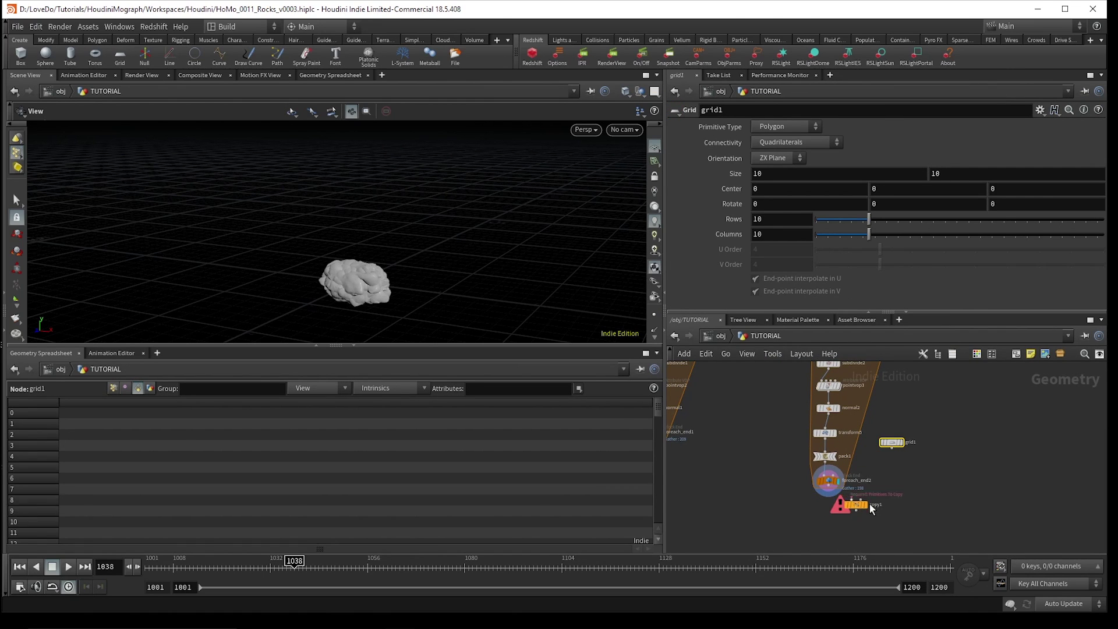
pyautogui.scroll(3, 874, 498)
pyautogui.click(879, 425)
pyautogui.press('Tab')
pyautogui.write('sca')
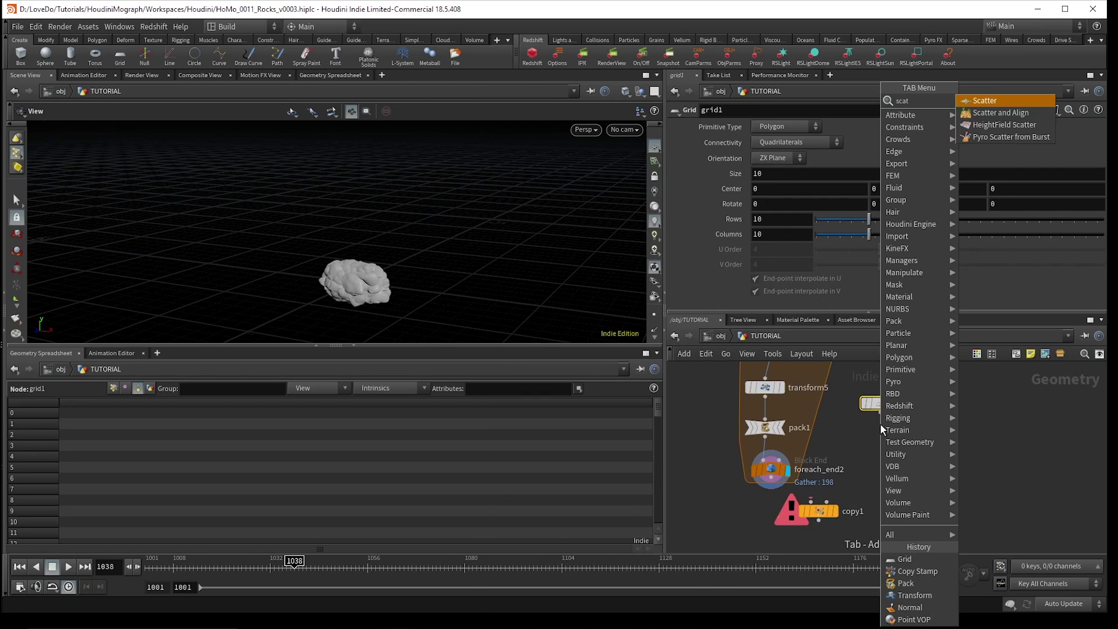
pyautogui.write('t')
pyautogui.press('Return')
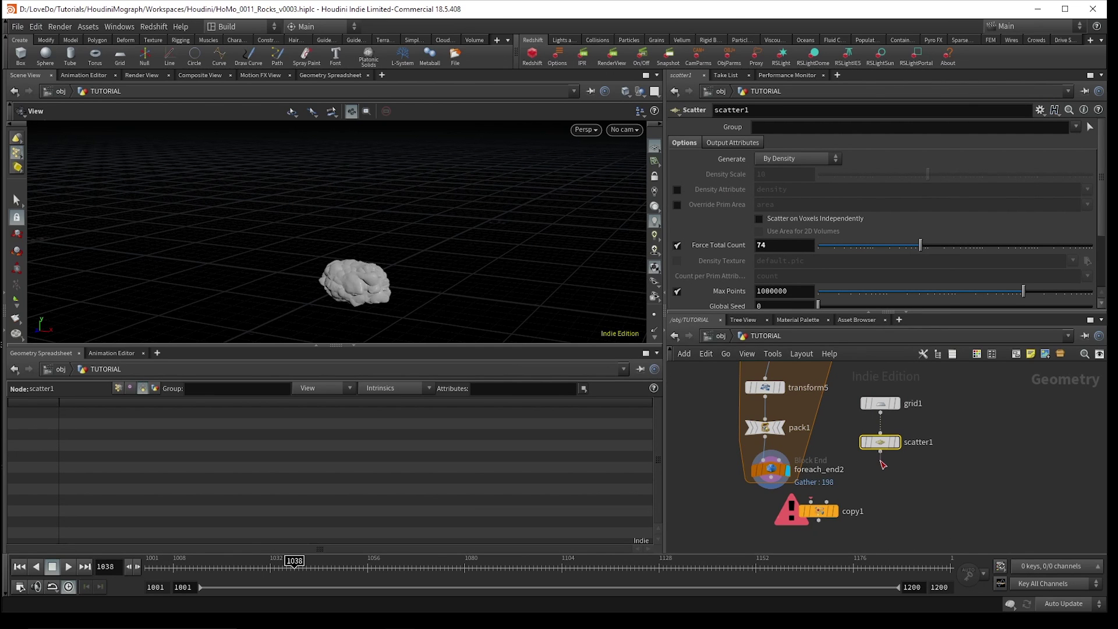
# Search 'att rand' and choose Attribute Randomize.
pyautogui.press('Tab')
pyautogui.write('att rand')
pyautogui.press('Return')
# Place attribrandomize1 with attribute 'type', Uniform (Discrete), max 180; move copy1 beside foreach_end2.
pyautogui.click(879, 460)
pyautogui.doubleClick(781, 171)
pyautogui.write('t')
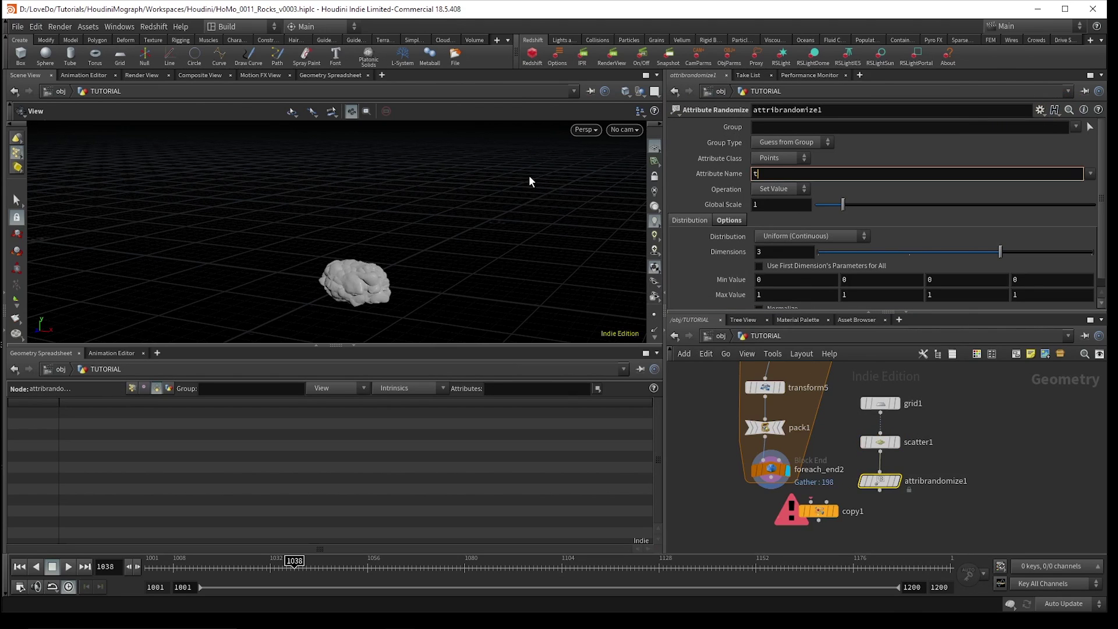
pyautogui.write('ype')
pyautogui.press('Return')
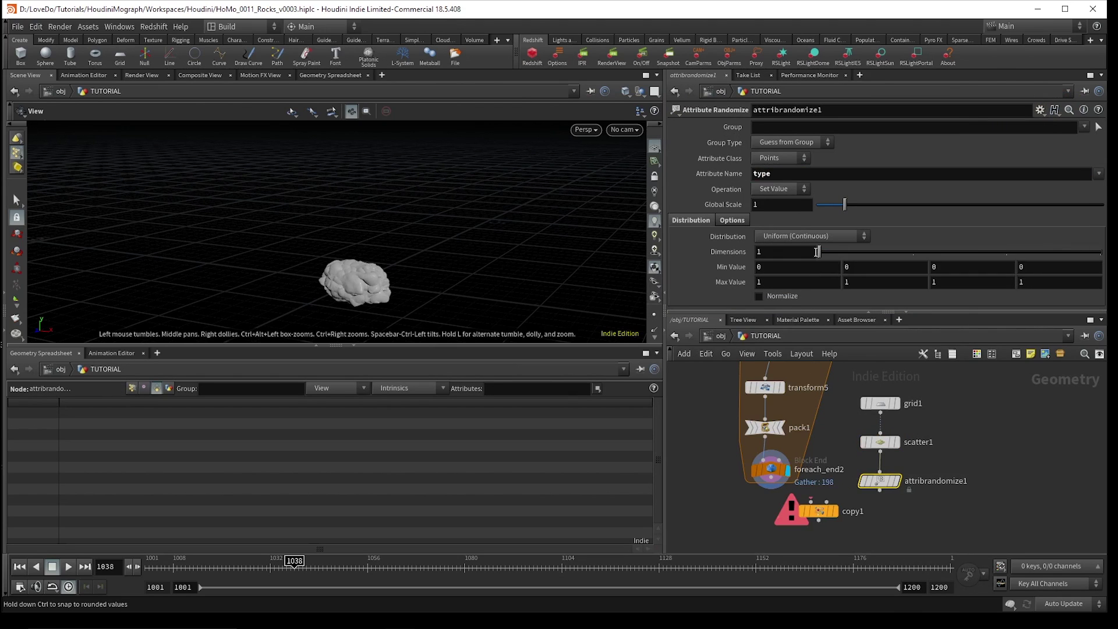
pyautogui.click(806, 236)
pyautogui.click(801, 283)
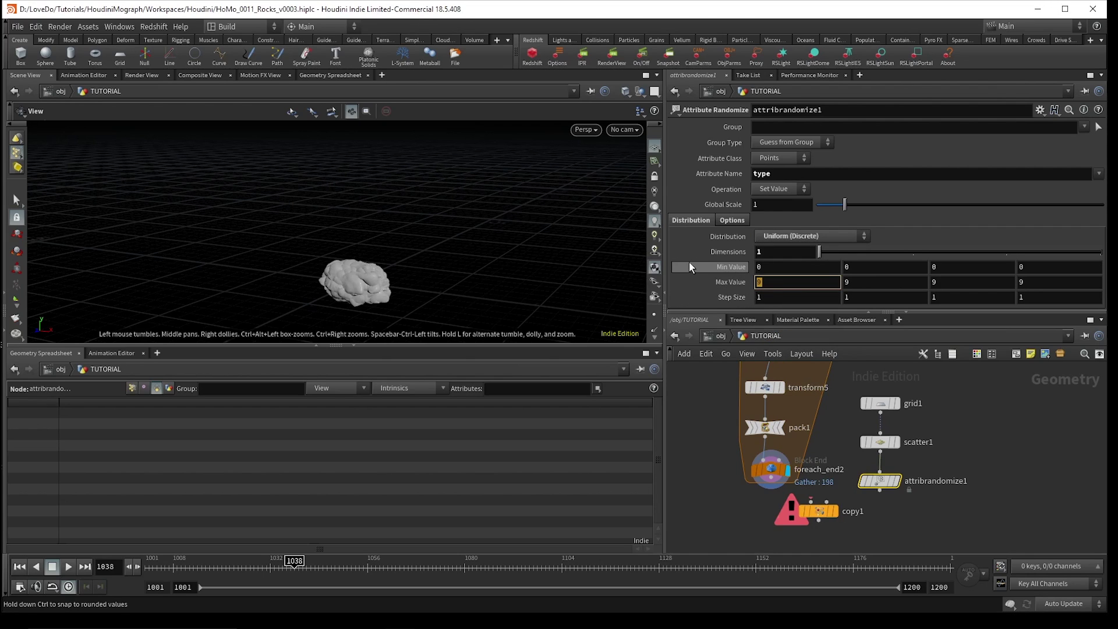
pyautogui.click(763, 282)
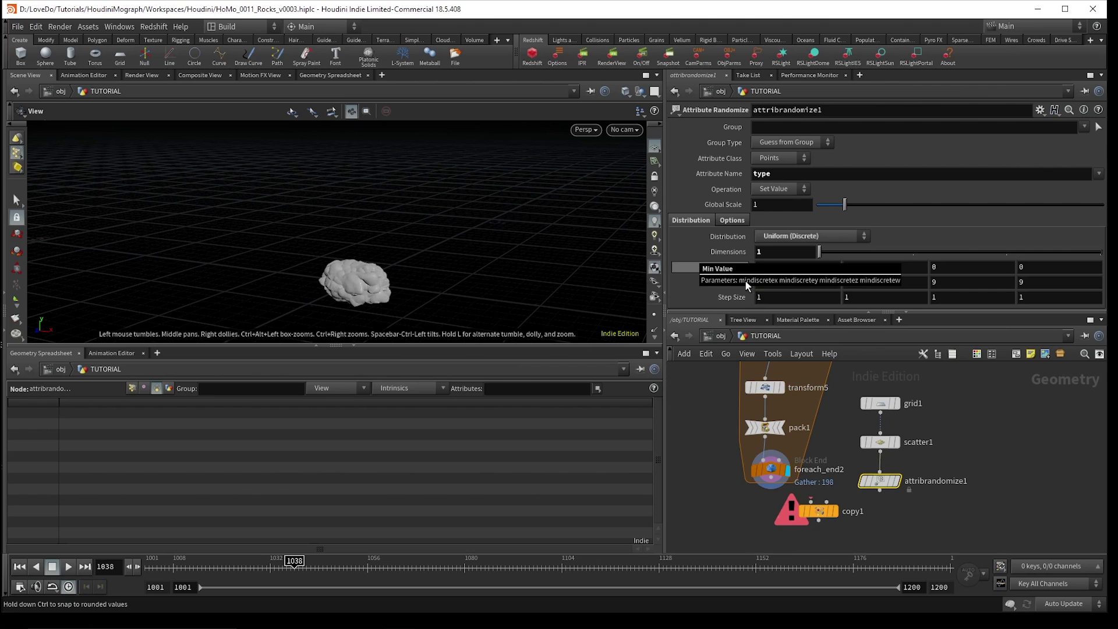
pyautogui.write('180')
pyautogui.press('Return')
pyautogui.scroll(2, 868, 515)
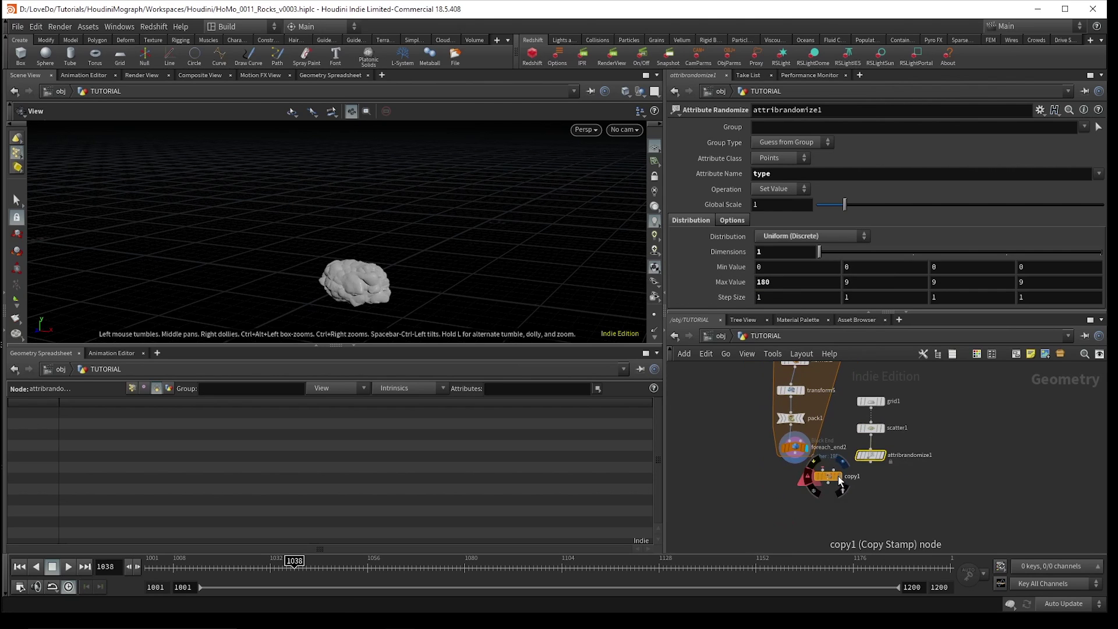
pyautogui.moveTo(834, 465); pyautogui.dragTo(793, 505)
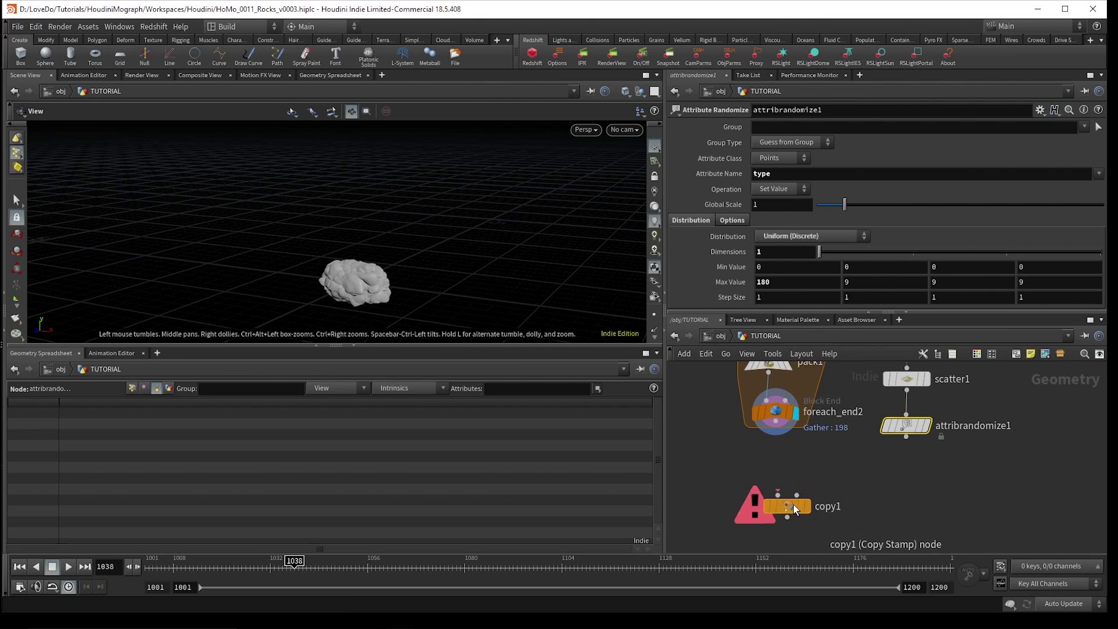
pyautogui.click(793, 504)
pyautogui.click(704, 158)
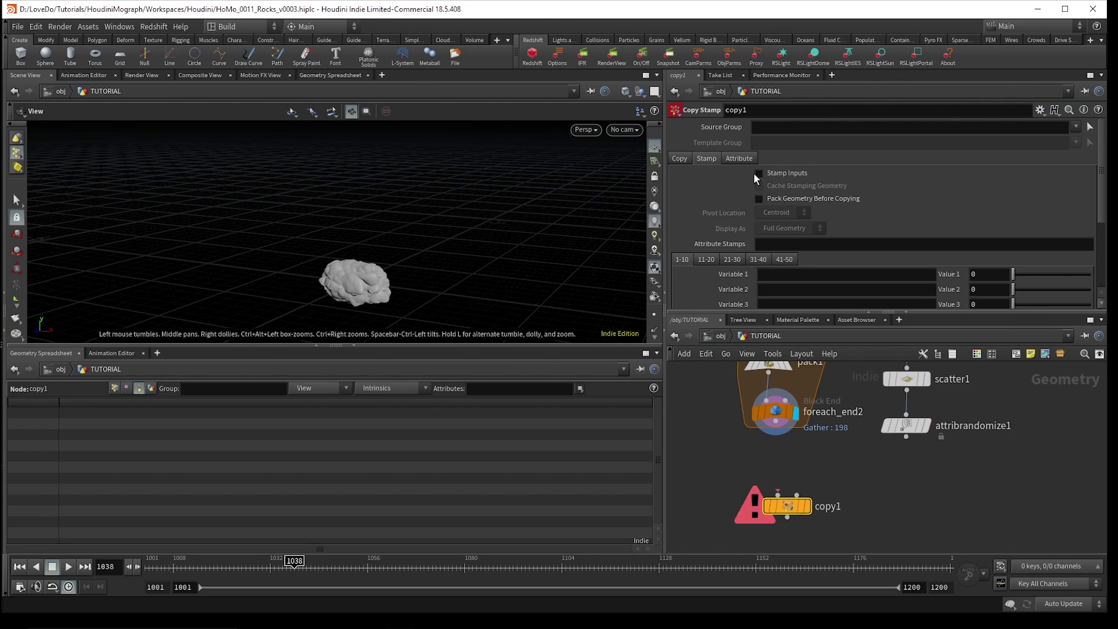
pyautogui.click(759, 173)
pyautogui.click(774, 273)
pyautogui.write('ty')
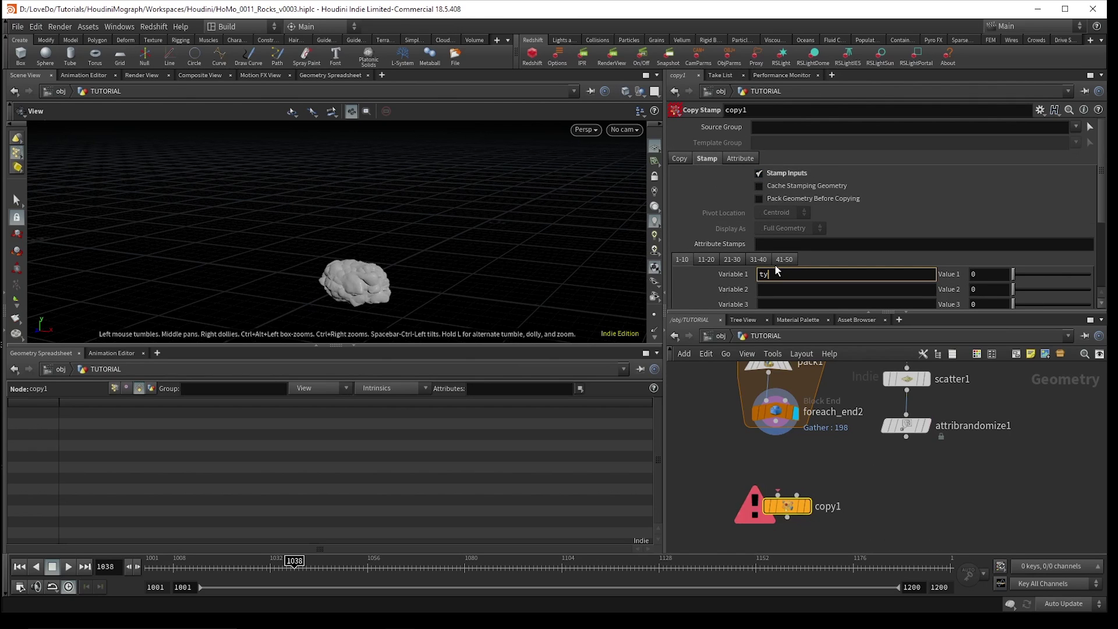
pyautogui.write('pe')
pyautogui.press('Tab')
pyautogui.write('@t')
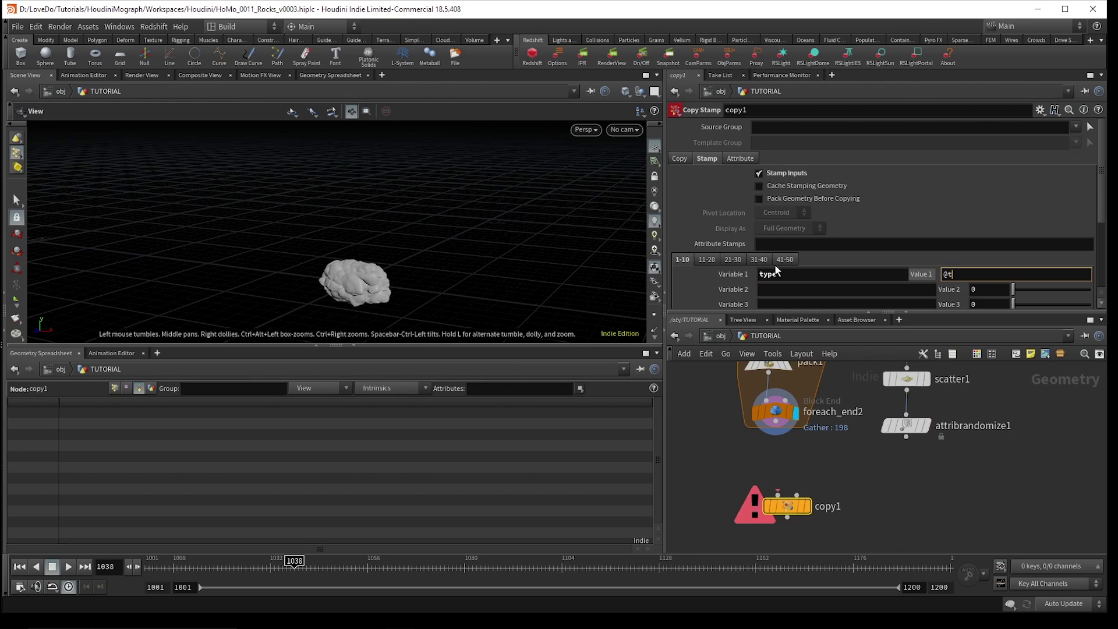
pyautogui.write('ype')
pyautogui.press('Return')
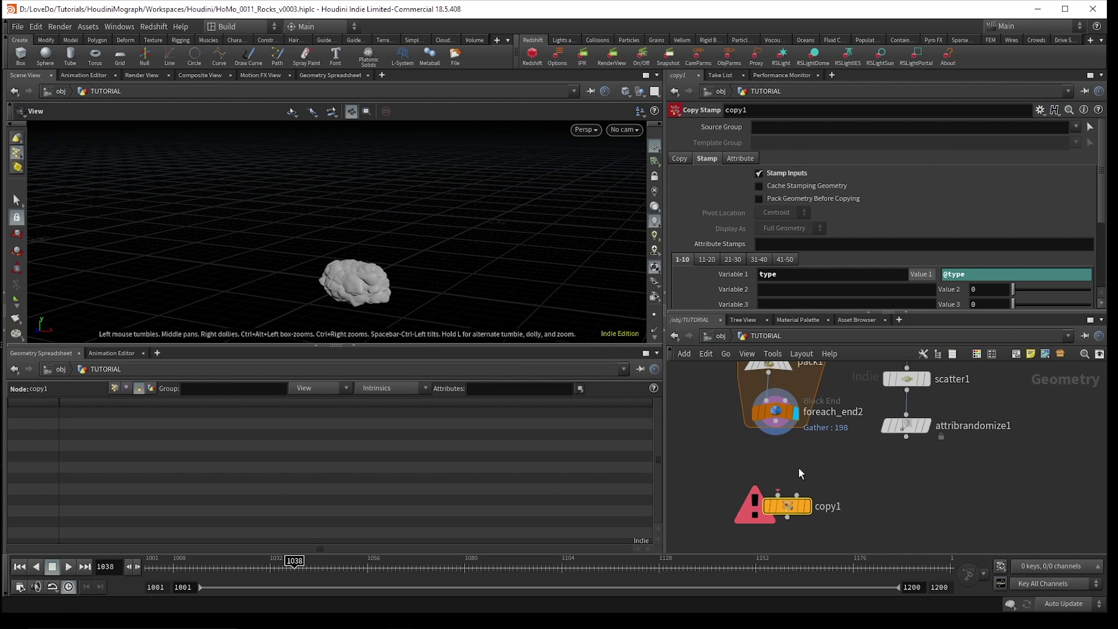
# Add a Blast node, blast1, above copy1.
pyautogui.press('Tab')
pyautogui.write('bl')
pyautogui.press('Return')
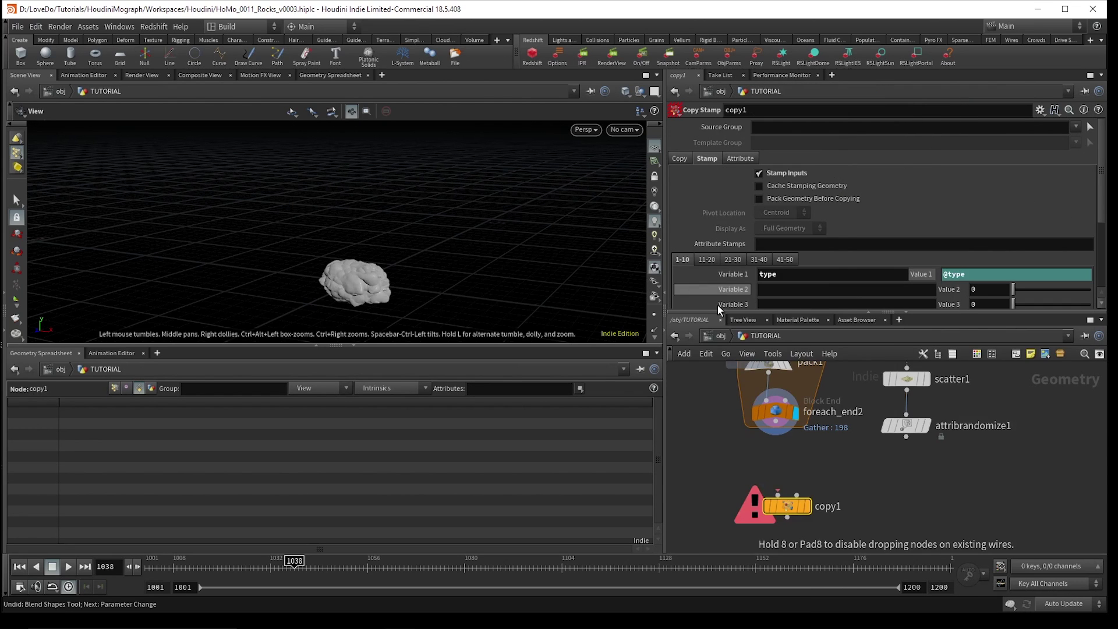
pyautogui.click(753, 463)
# Set blast1's group to `stamp("../copy1", "type", 0)` on Points, delete non-selected, and wire foreach_end2 in.
pyautogui.click(771, 132)
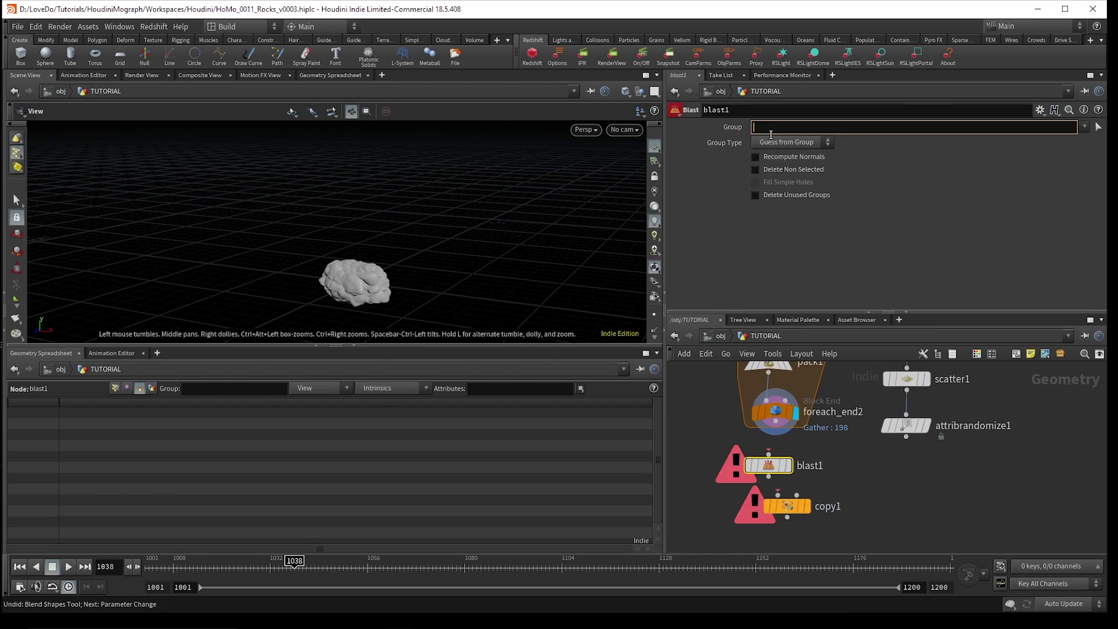
pyautogui.write('`stamp')
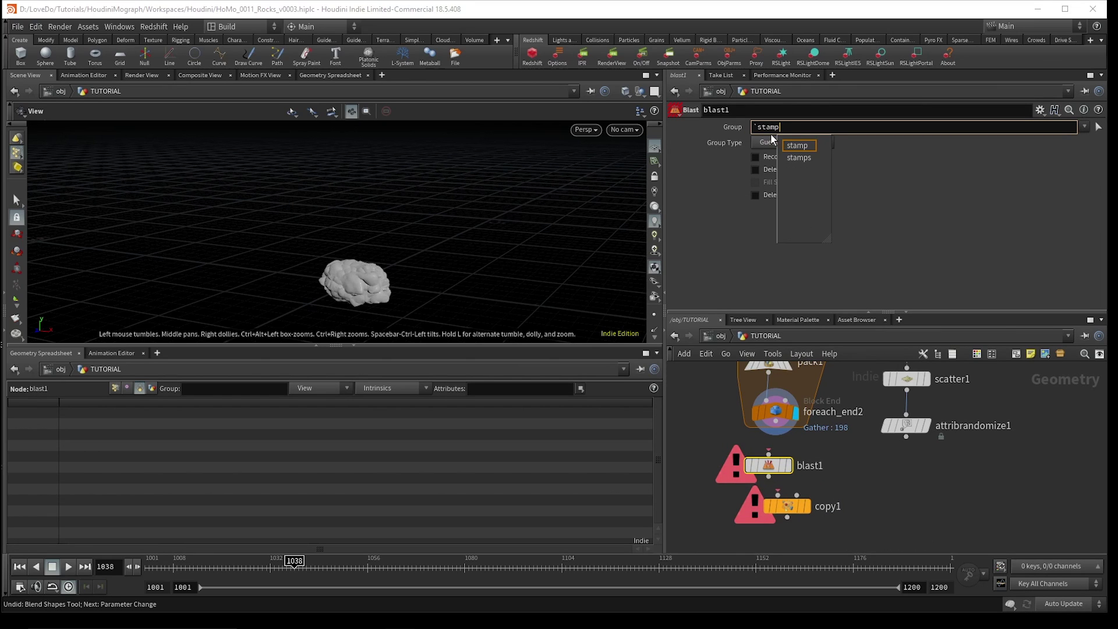
pyautogui.write('("../c')
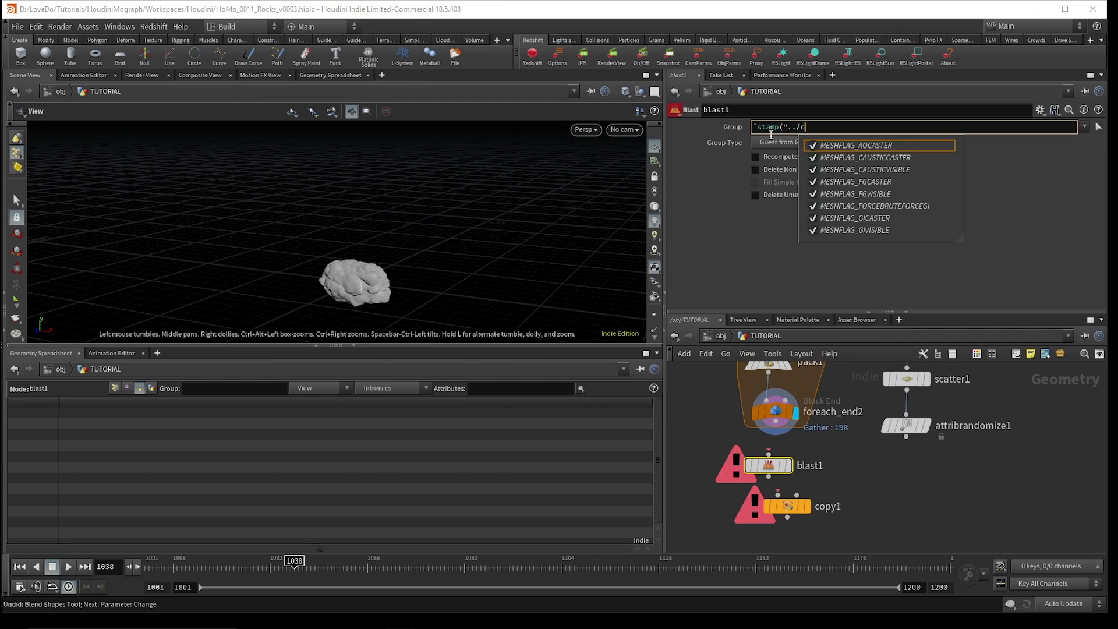
pyautogui.write('opy1')
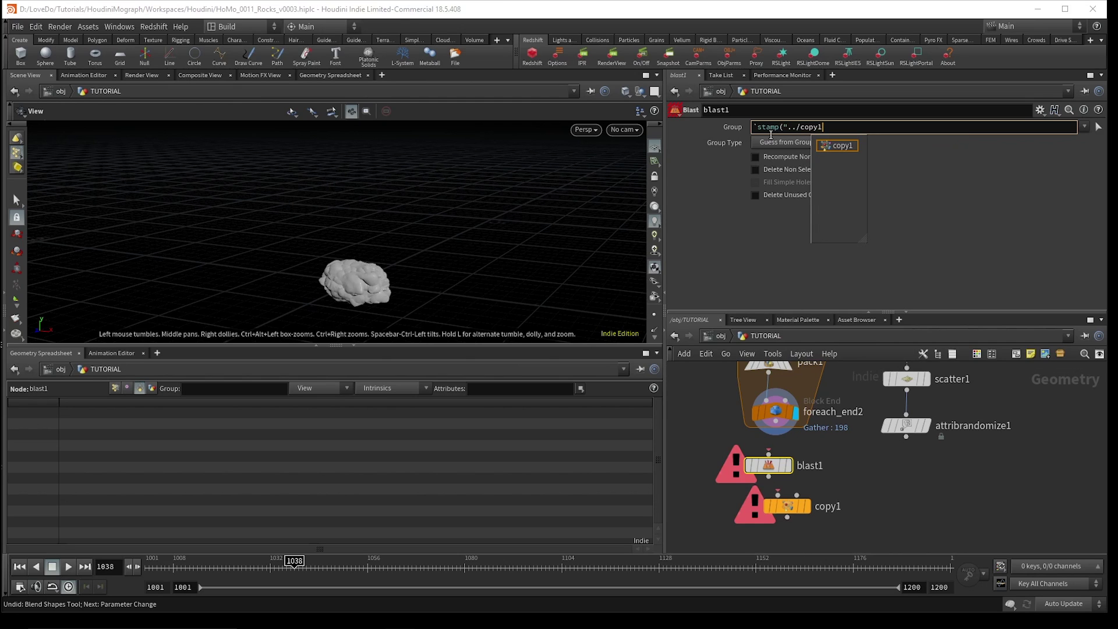
pyautogui.write('",')
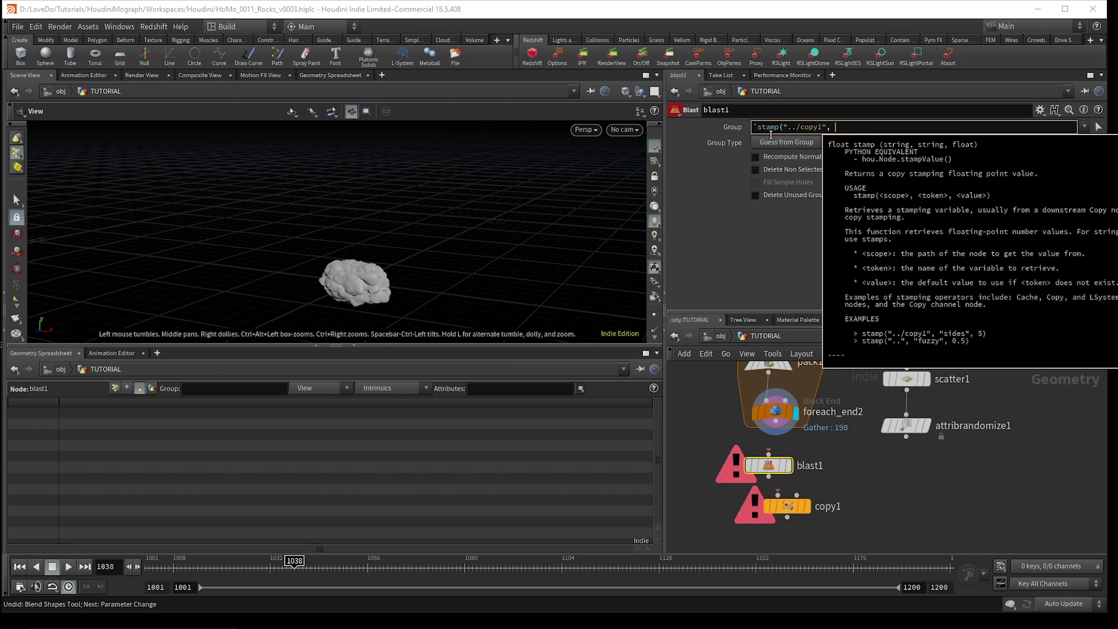
pyautogui.write(' "type", 0)')
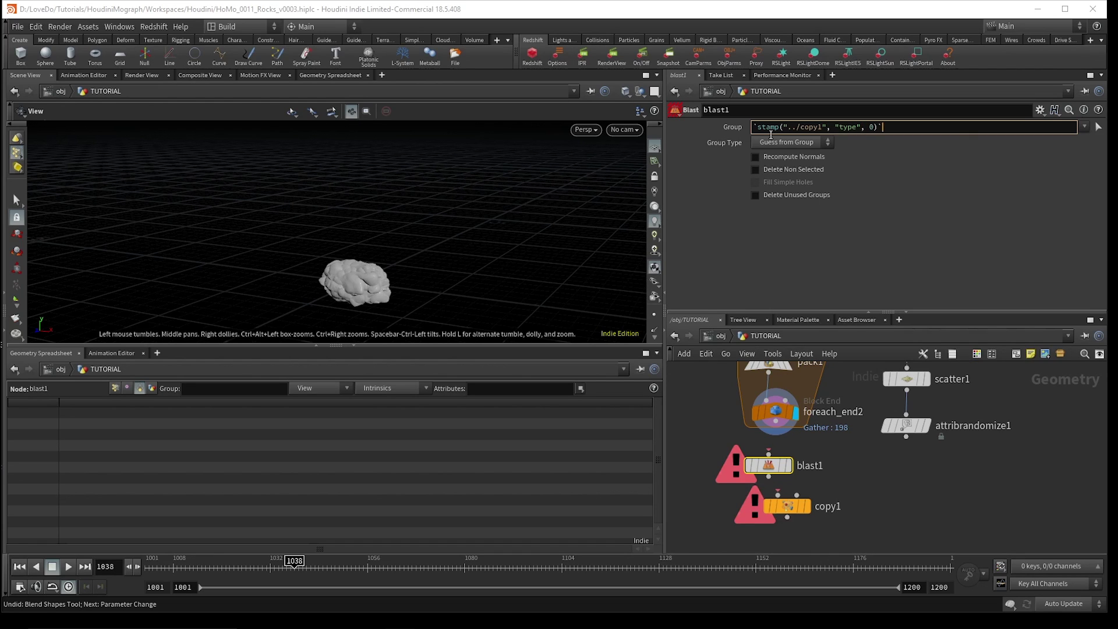
pyautogui.write('`')
pyautogui.press('Return')
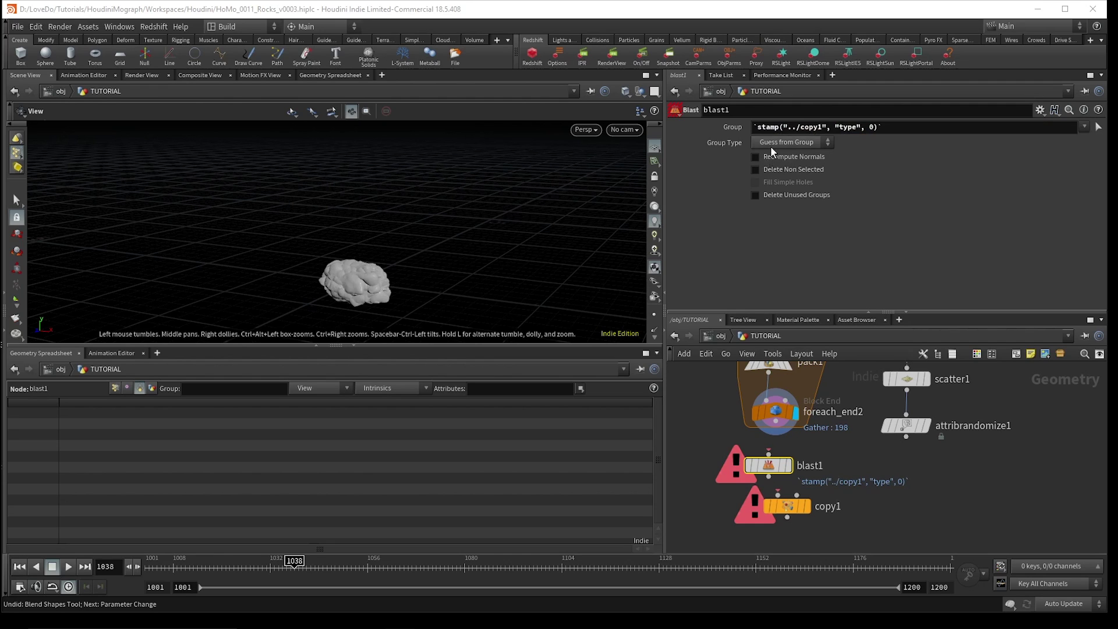
pyautogui.click(770, 145)
pyautogui.click(770, 185)
pyautogui.click(760, 169)
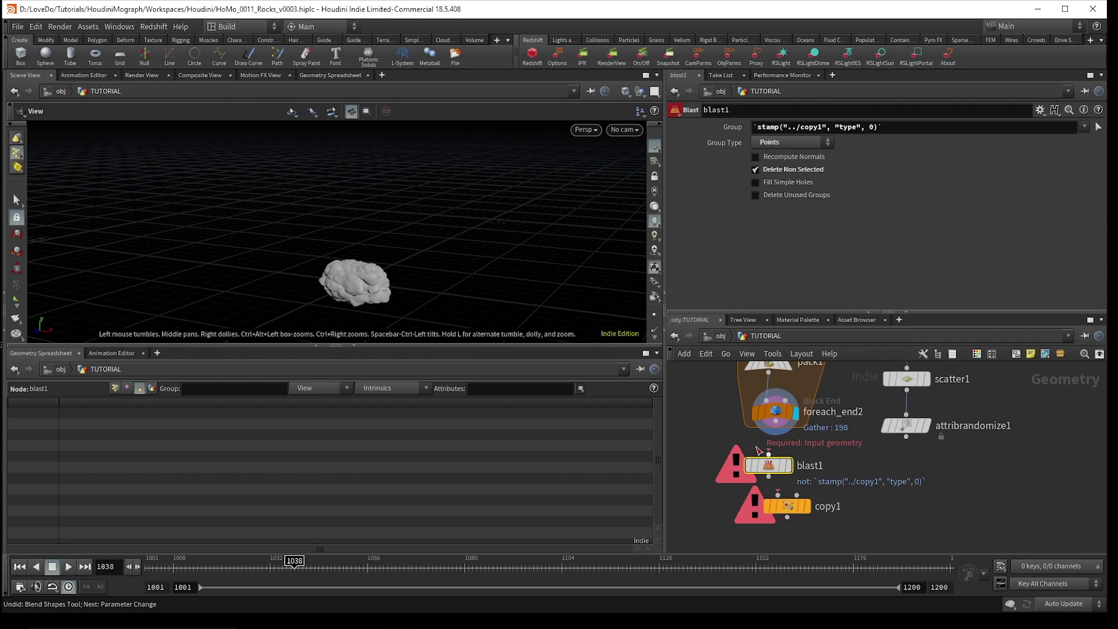
pyautogui.moveTo(769, 449); pyautogui.dragTo(775, 435)
pyautogui.click(775, 434)
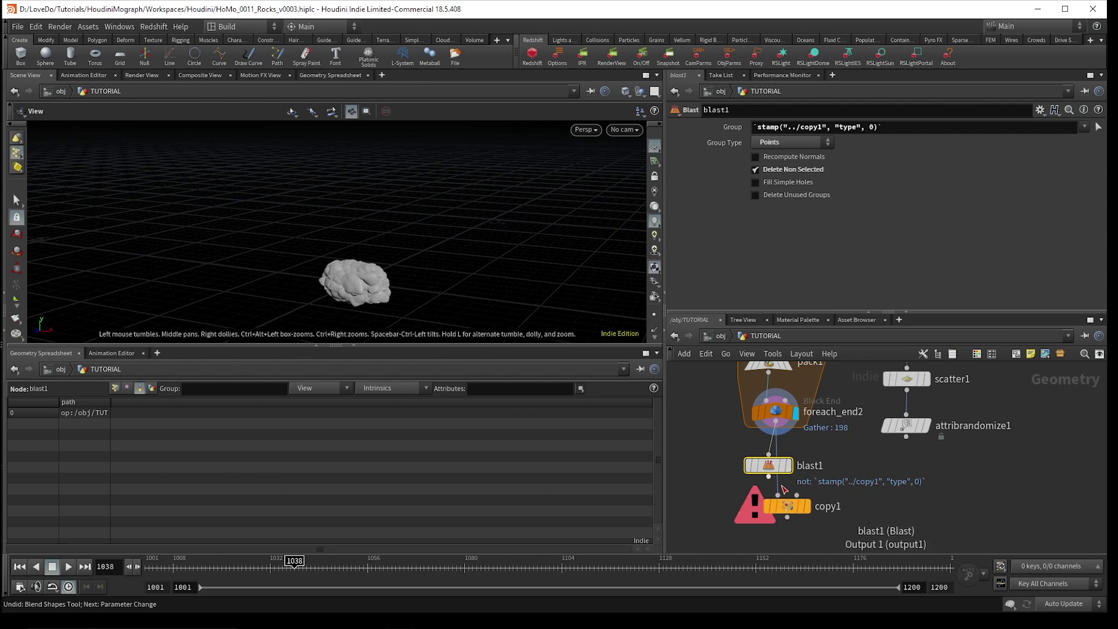
# Wire blast1 and attribrandomize1 into copy1, display it, and orbit around the rock field.
pyautogui.click(778, 495)
pyautogui.click(796, 494)
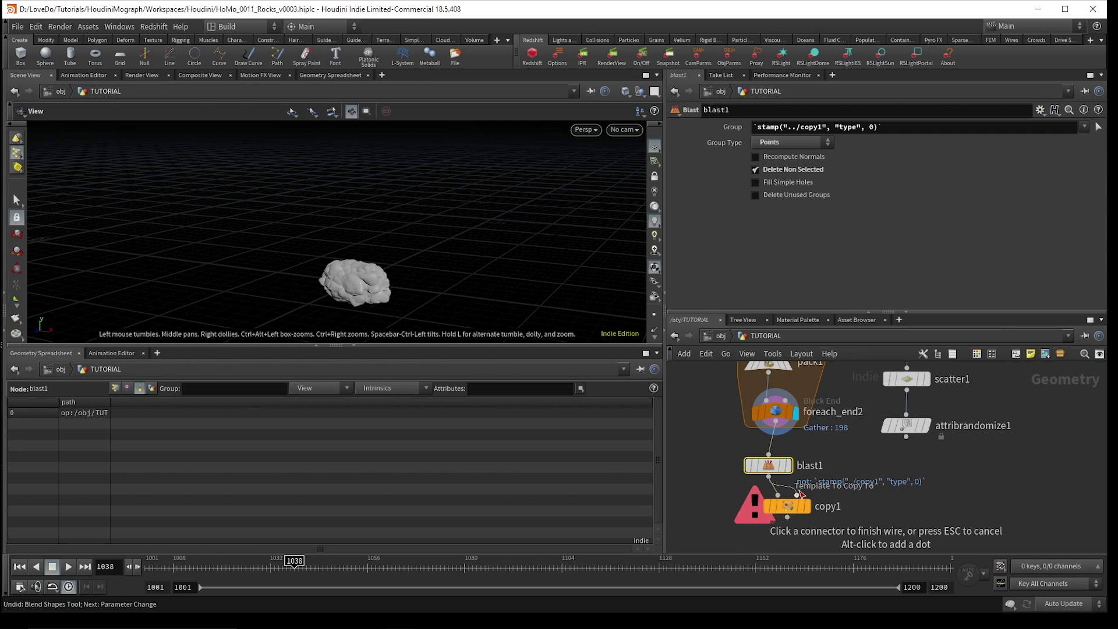
pyautogui.click(892, 465)
pyautogui.click(810, 506)
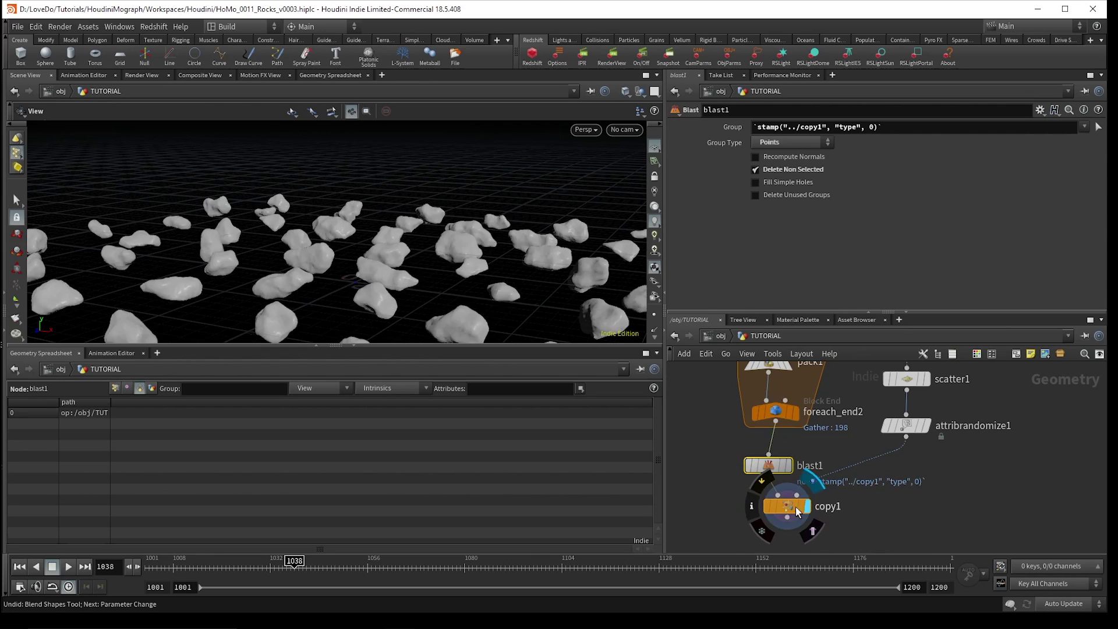
pyautogui.click(796, 506)
pyautogui.moveTo(349, 233); pyautogui.dragTo(323, 268)
pyautogui.moveTo(323, 268); pyautogui.dragTo(268, 253, button='right')
pyautogui.moveTo(267, 253); pyautogui.dragTo(462, 269)
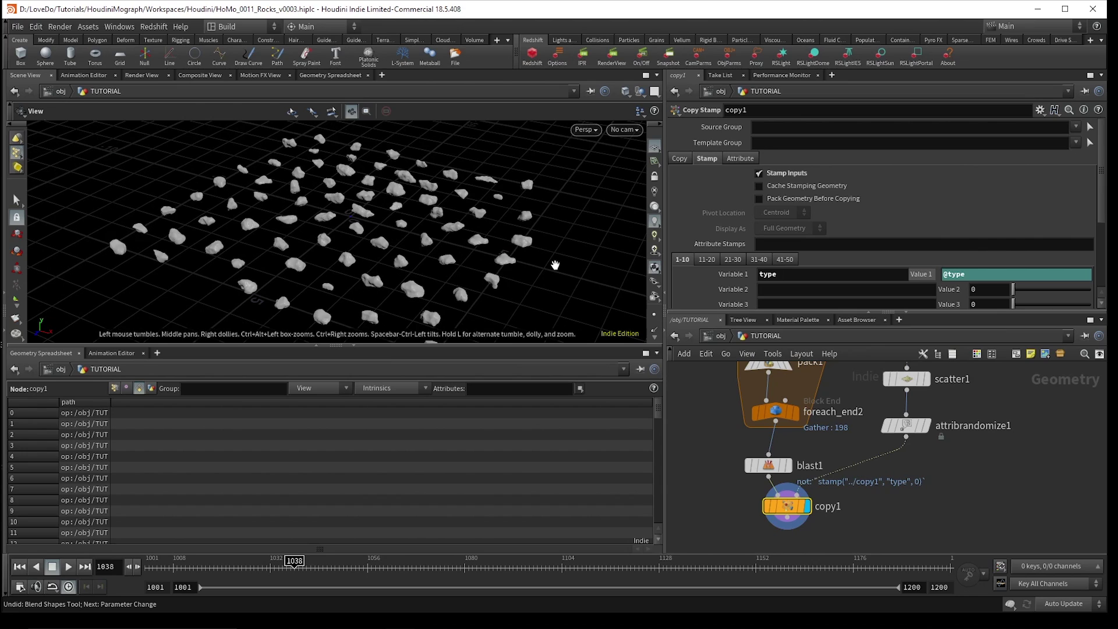